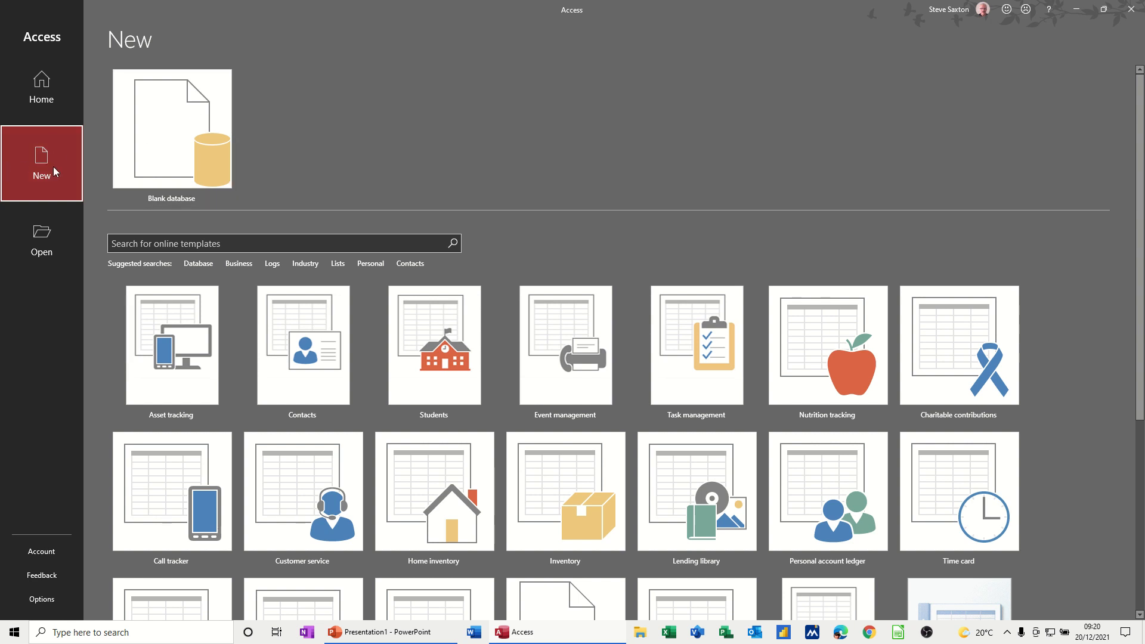
Create a blank database with the file name Customer
left_click(168, 133)
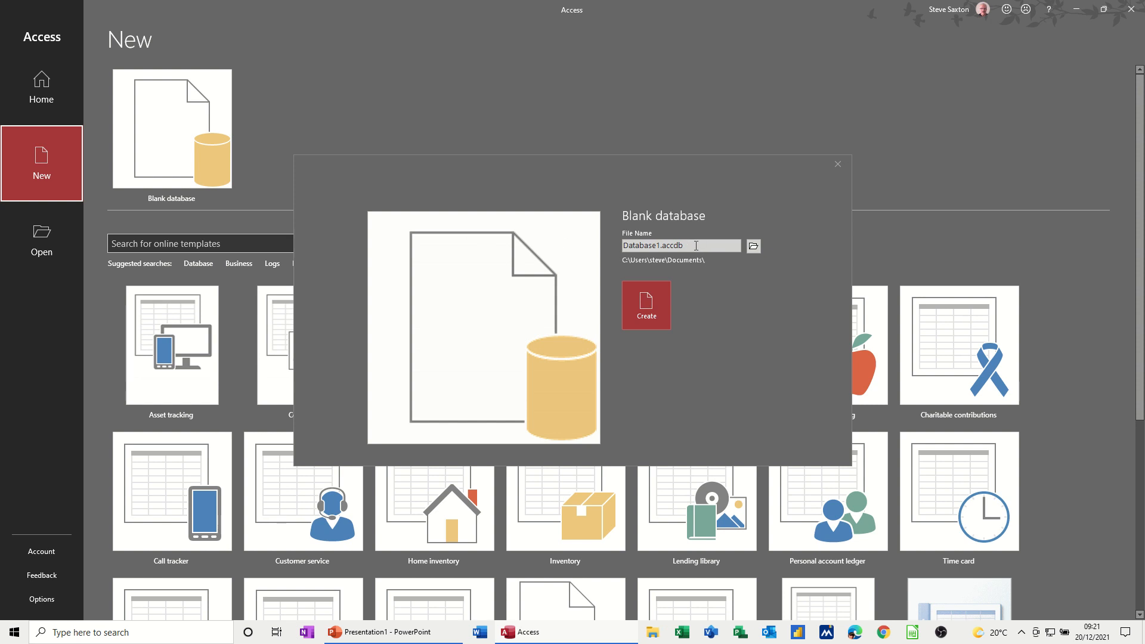
left_click_drag(696, 246, 626, 246)
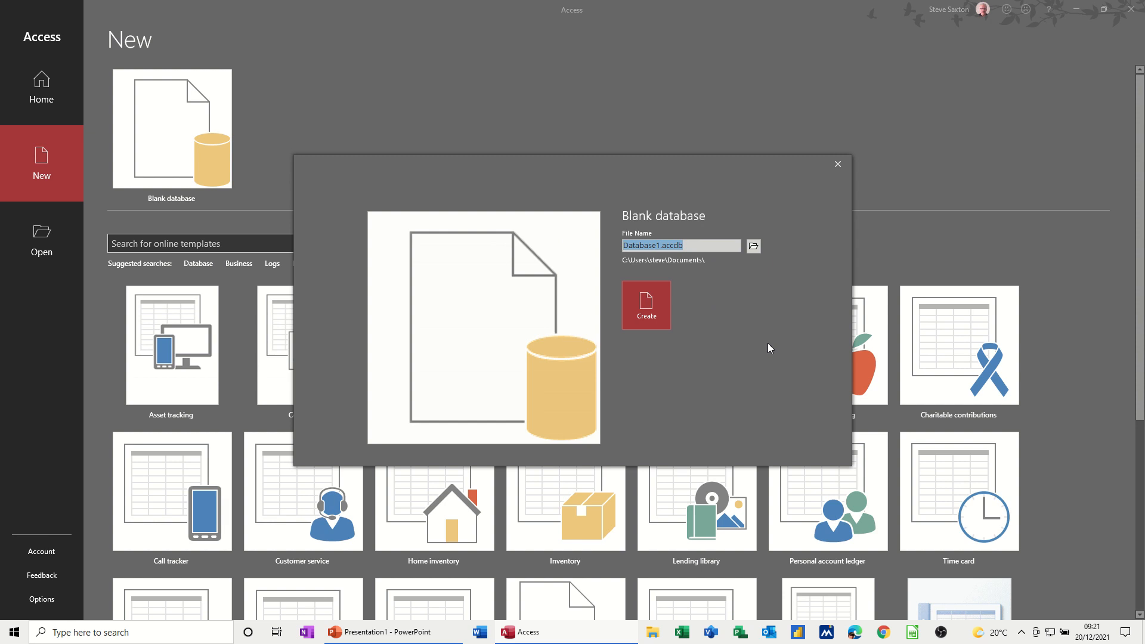
type("Customer")
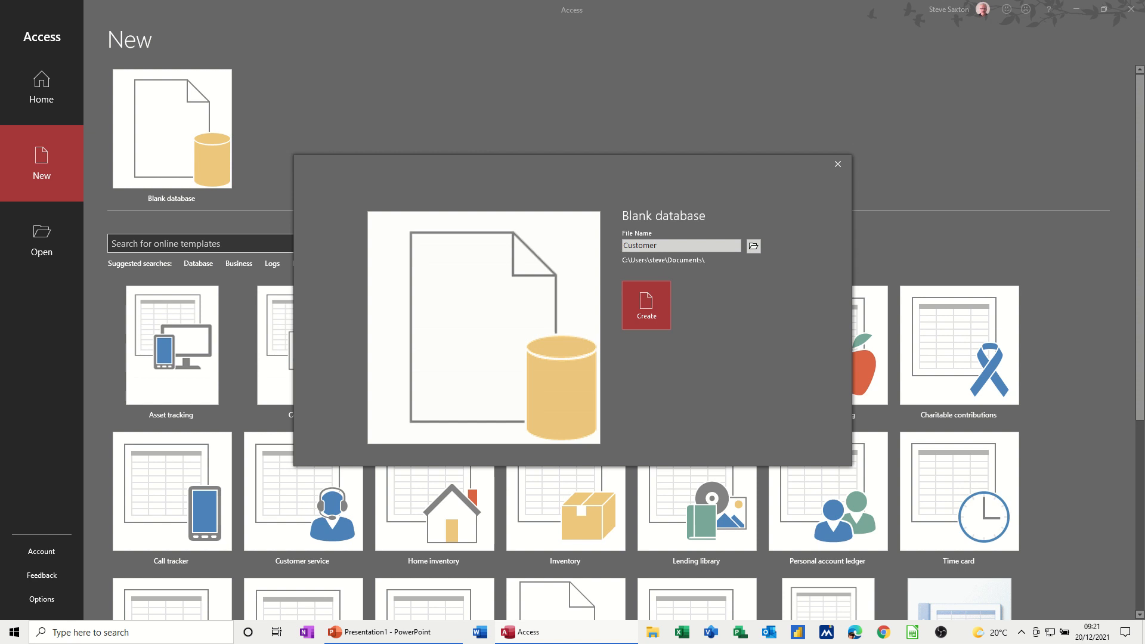
left_click(656, 308)
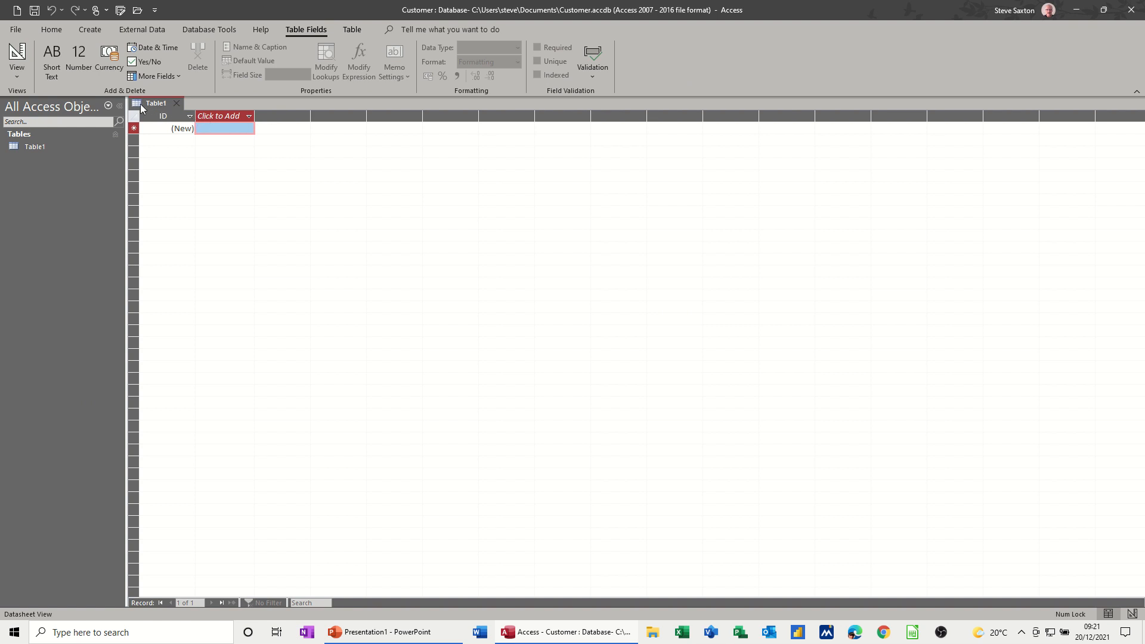
Save the new table as TblCustomer and show it in Design view
left_click(248, 118)
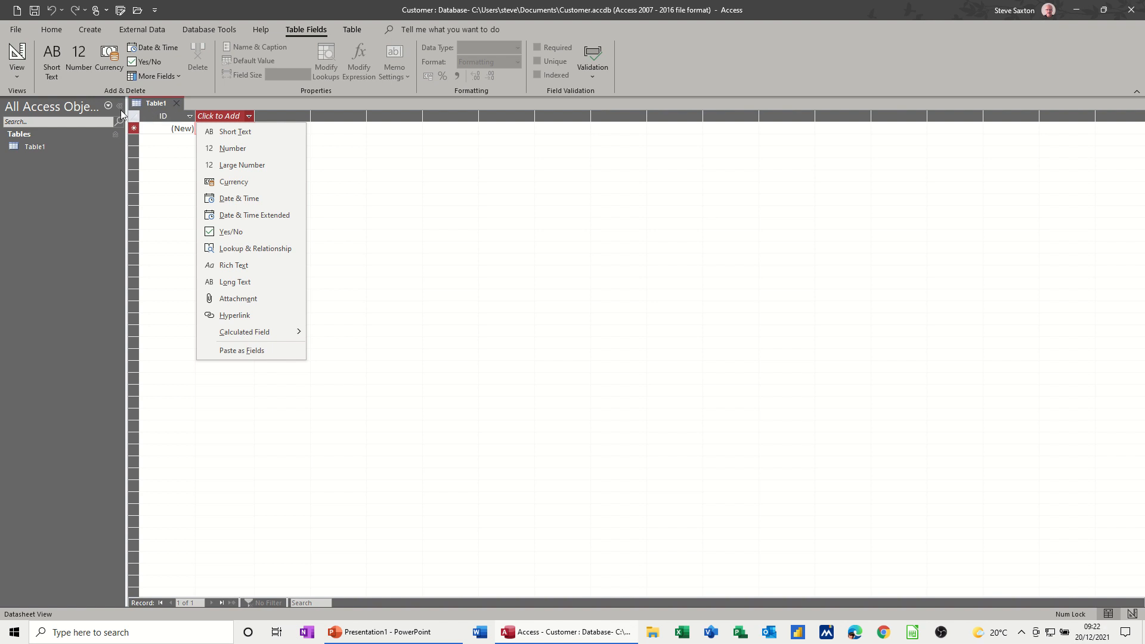
left_click(17, 55)
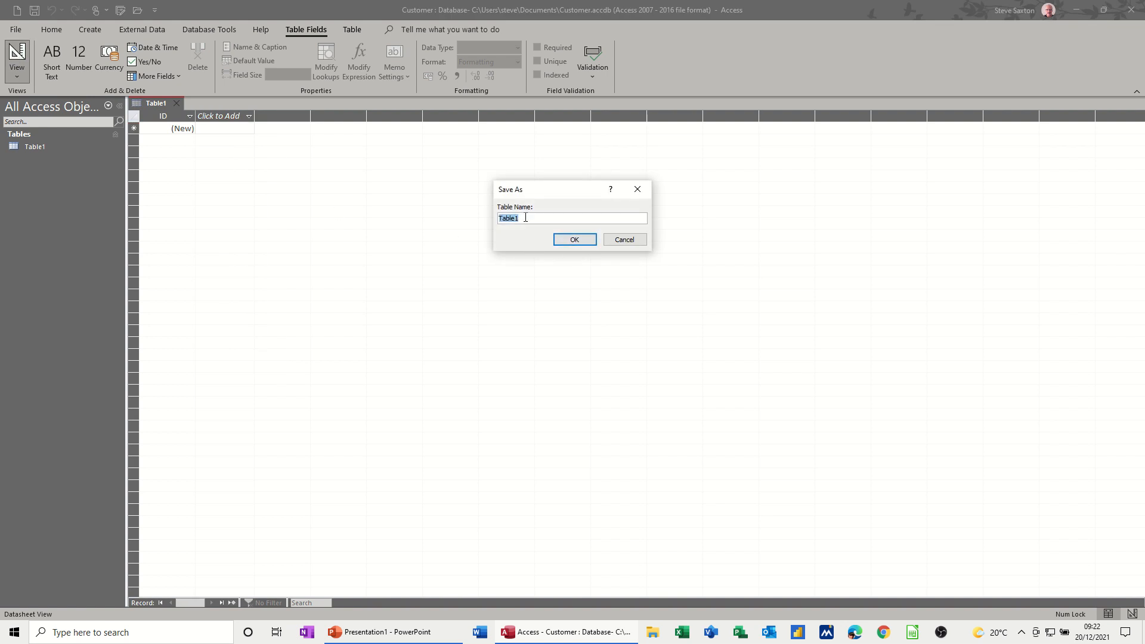
type("TblCustomer")
left_click(568, 241)
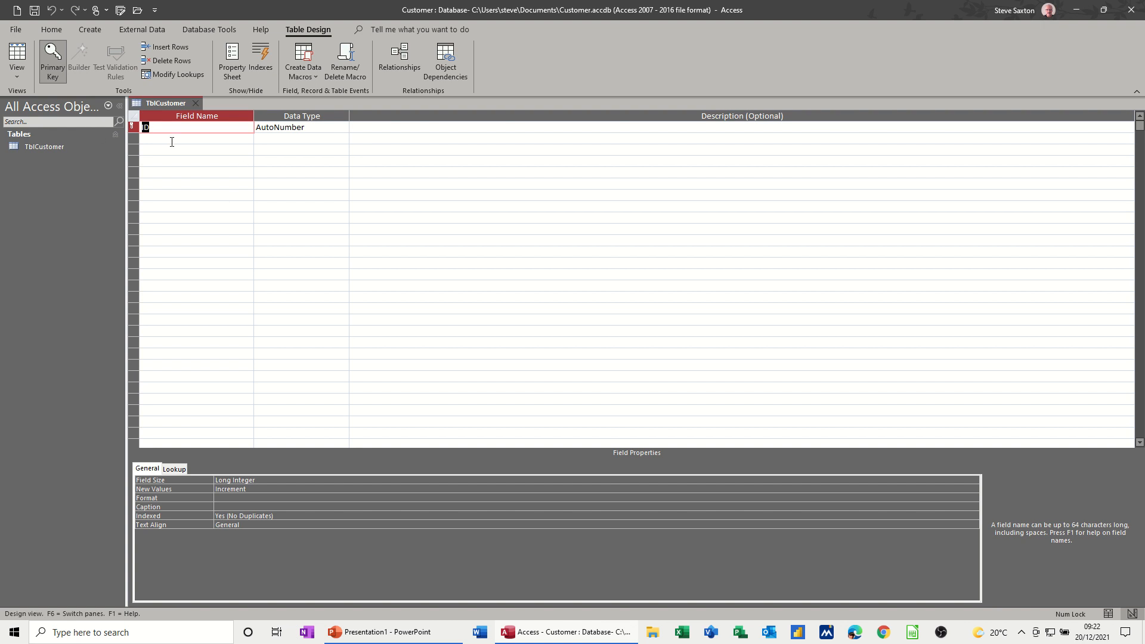
left_click(18, 52)
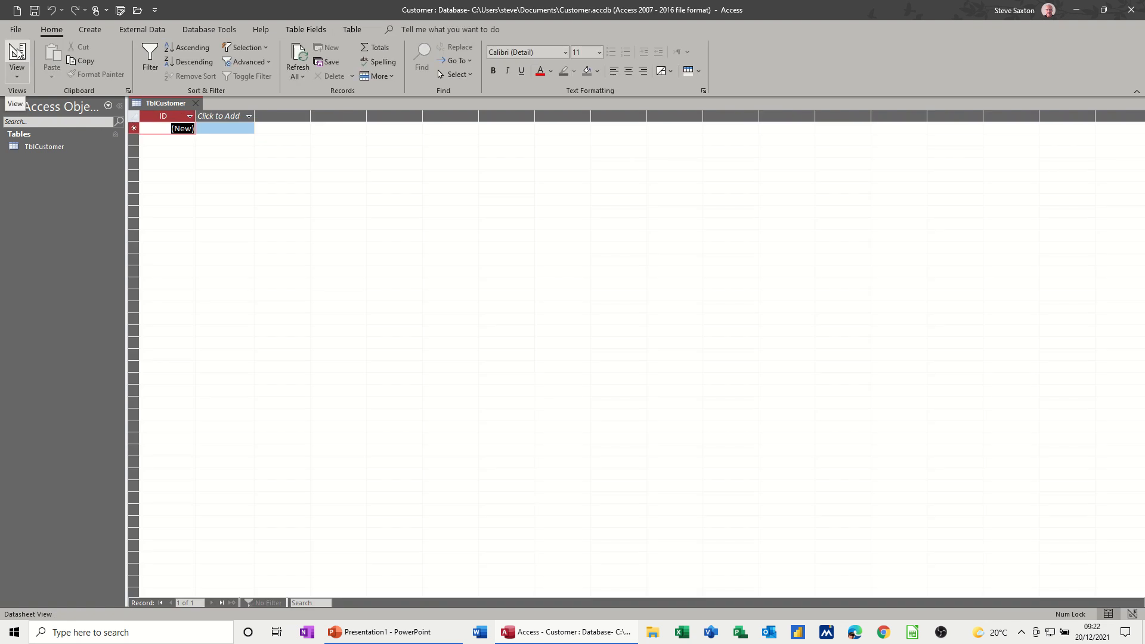
left_click(18, 53)
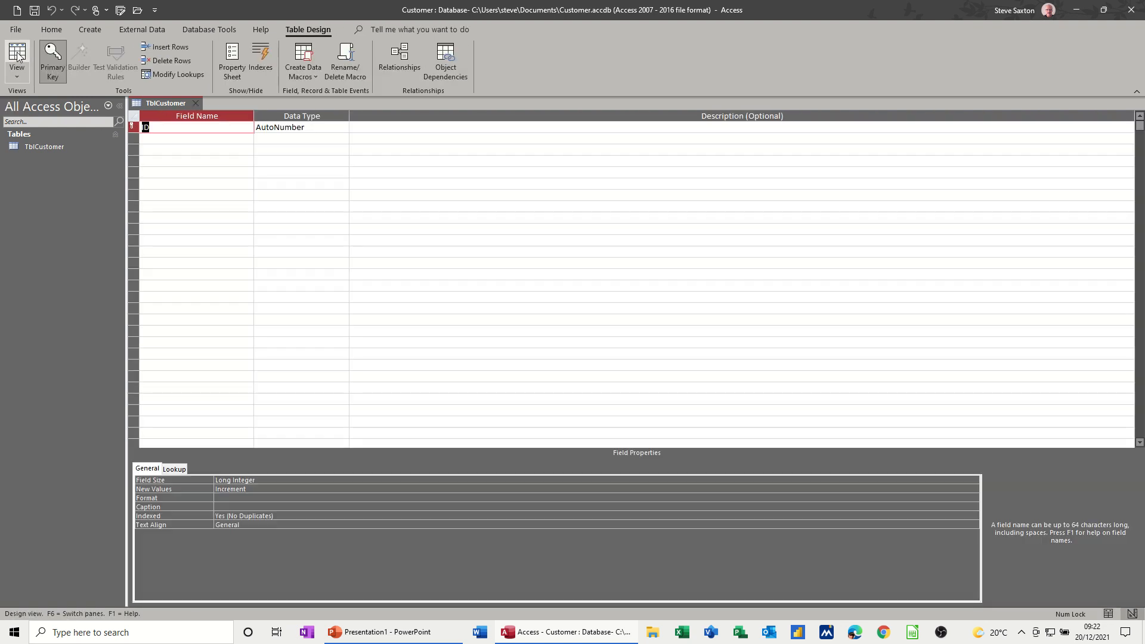
Rename the table's ID field as CustomerID
left_click(146, 128)
type("Customer")
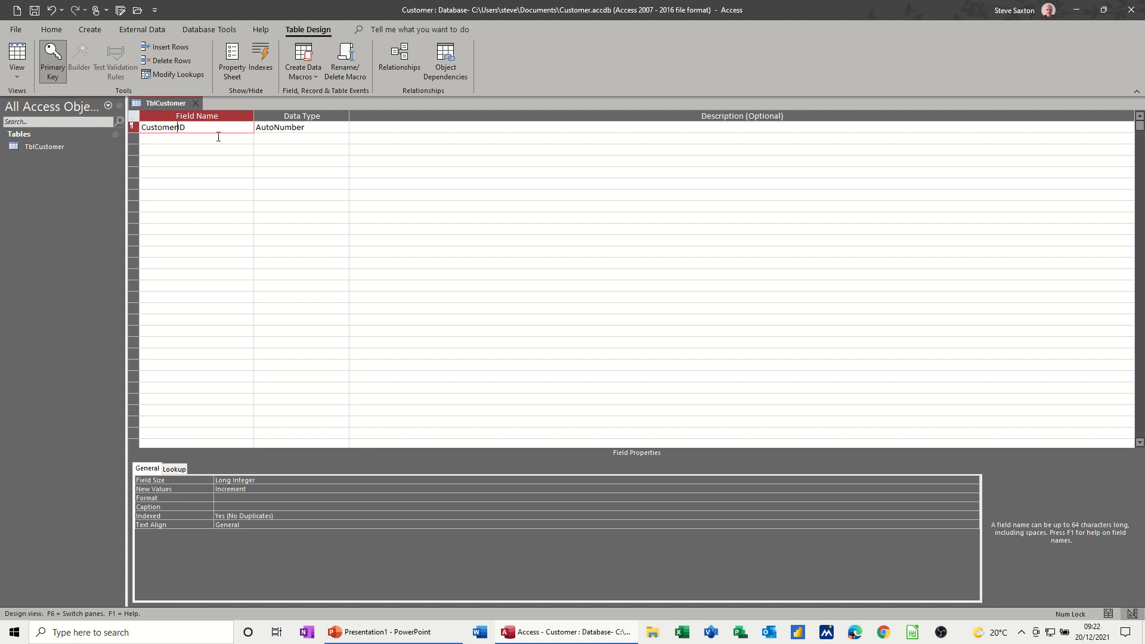
left_click(218, 138)
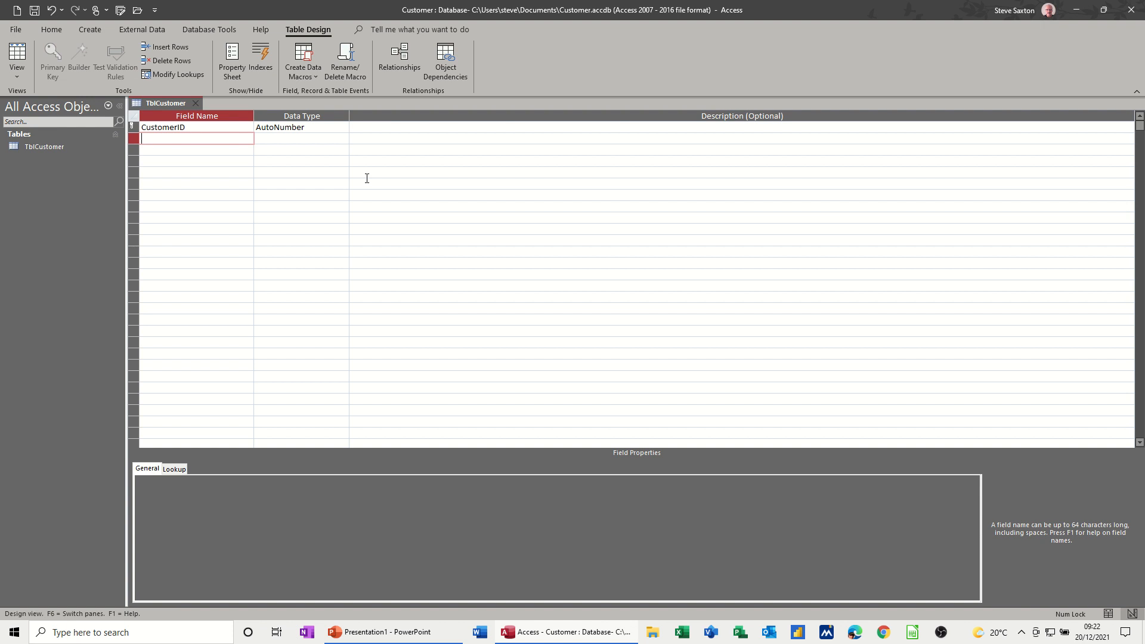
Add the fields Surname and FirstName below CustomerID, keeping the default data type
type("Surname")
key("Down")
type("Firsname")
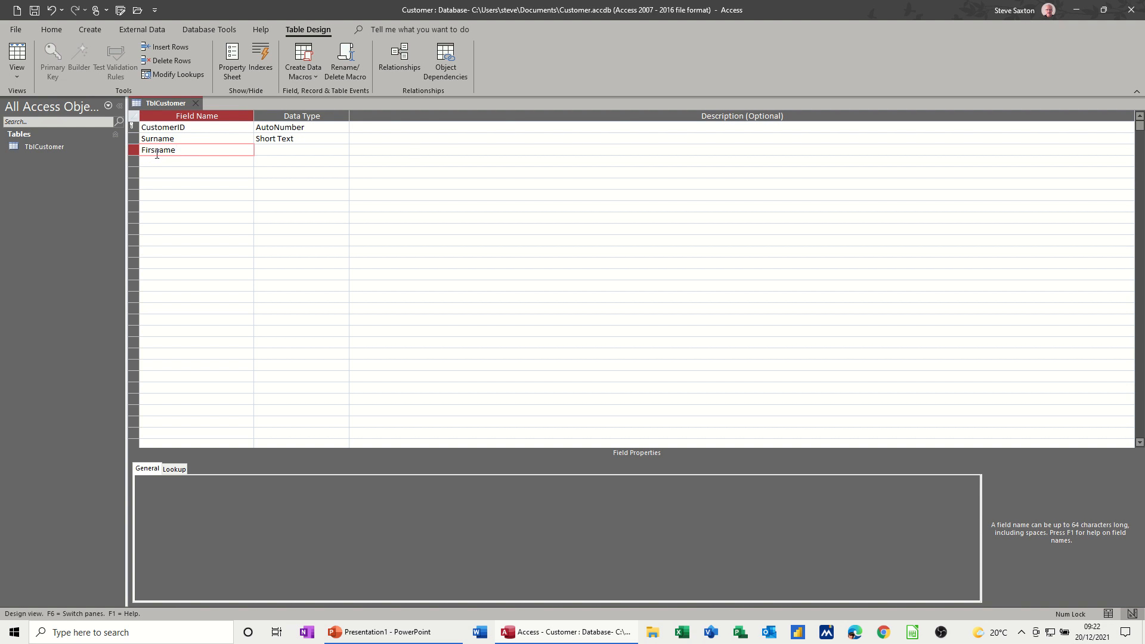
type("t")
key("Delete")
type("N")
left_click(210, 165)
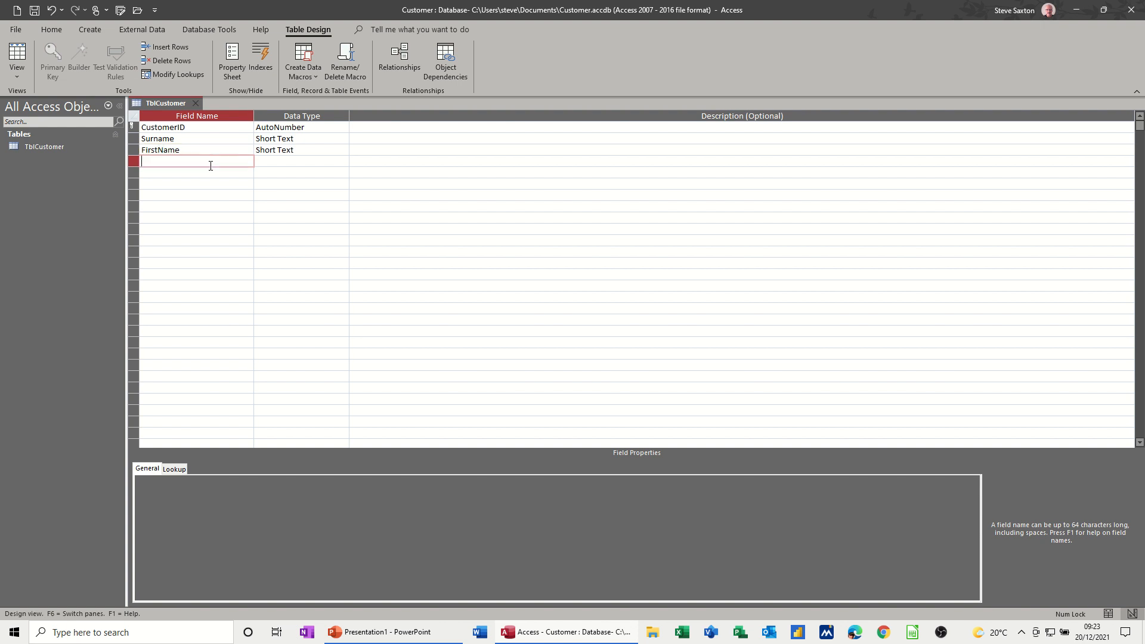
Add the fields Address, City, Postcode and DateJoined below FirstName
type("Address")
key("Down")
type("City")
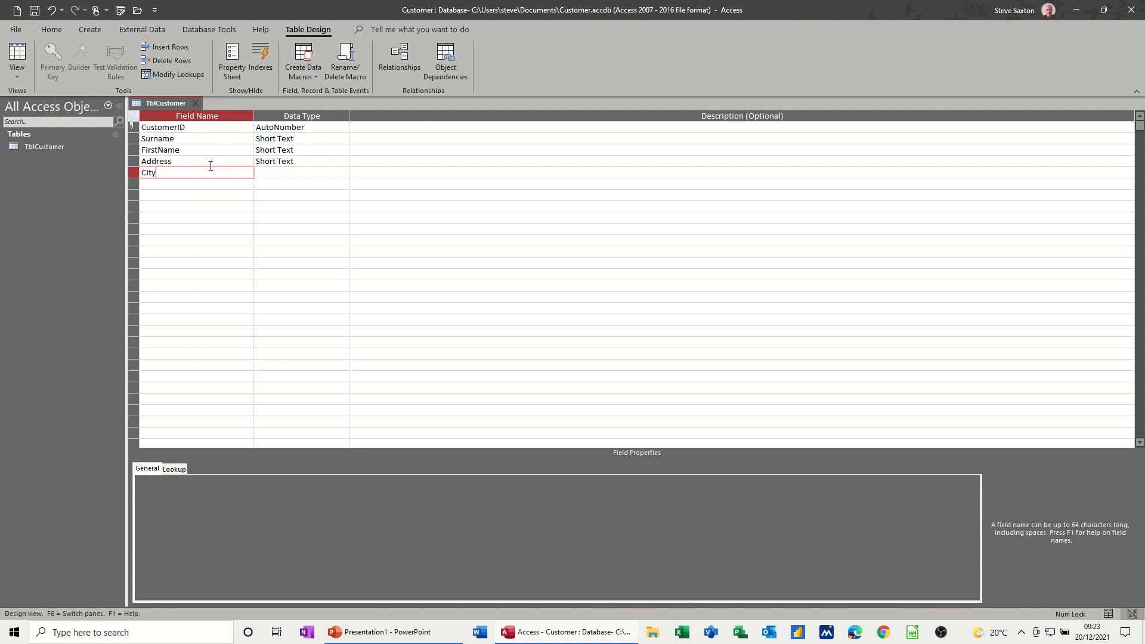
key("Down")
type("Po")
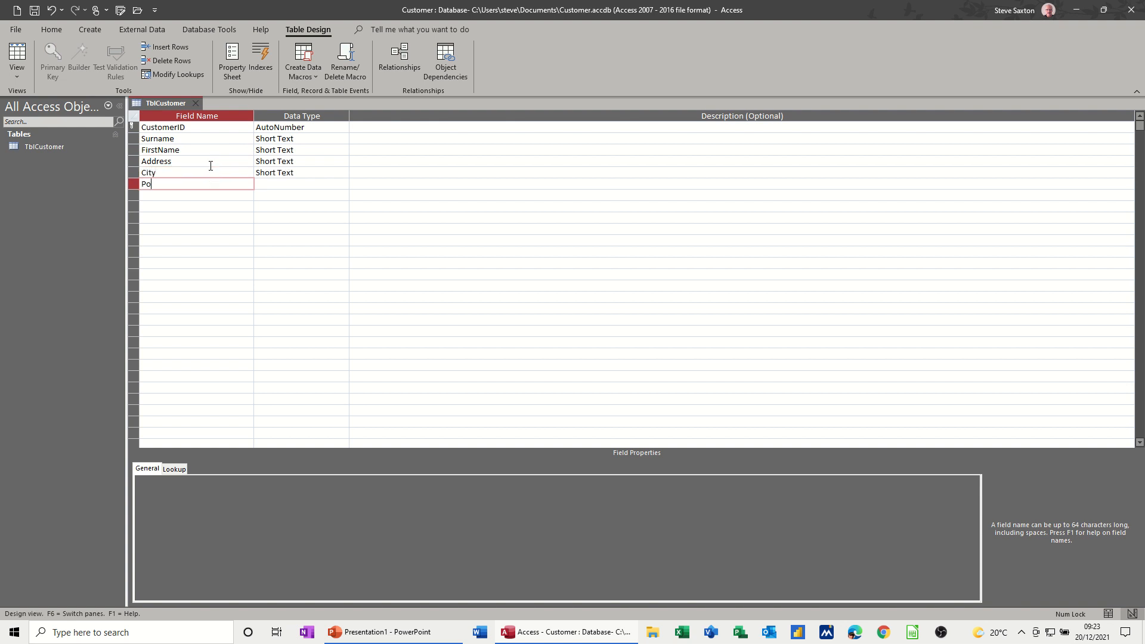
type("stcode")
key("Down")
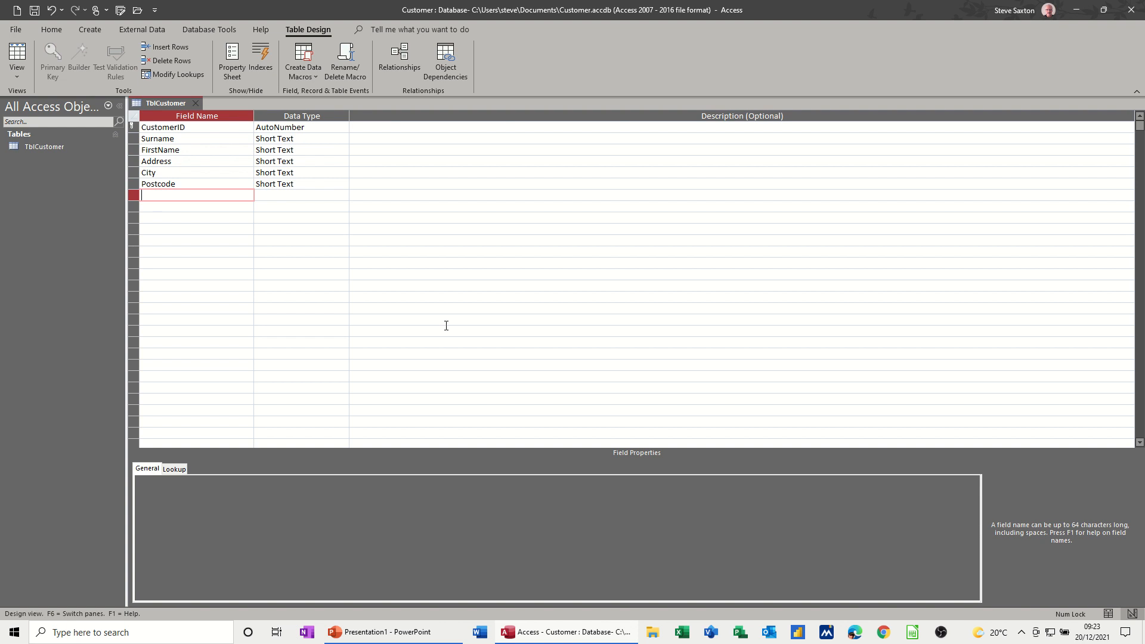
type("DateJoined")
left_click(163, 207)
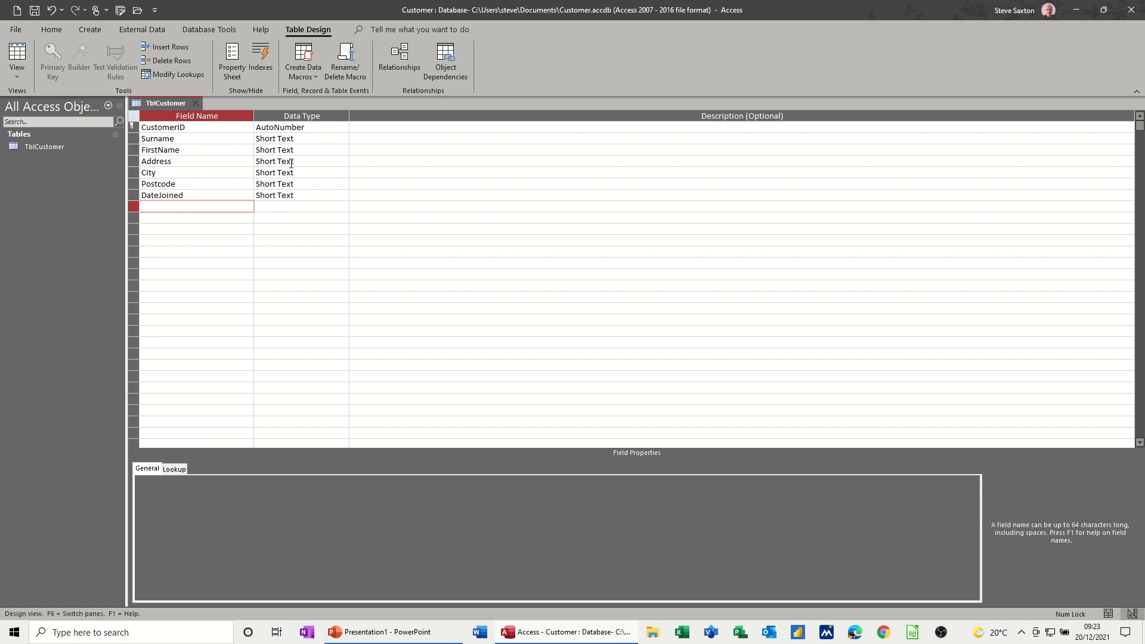
Examine the data types available for the CustomerID and Surname fields without changing either one
left_click(345, 130)
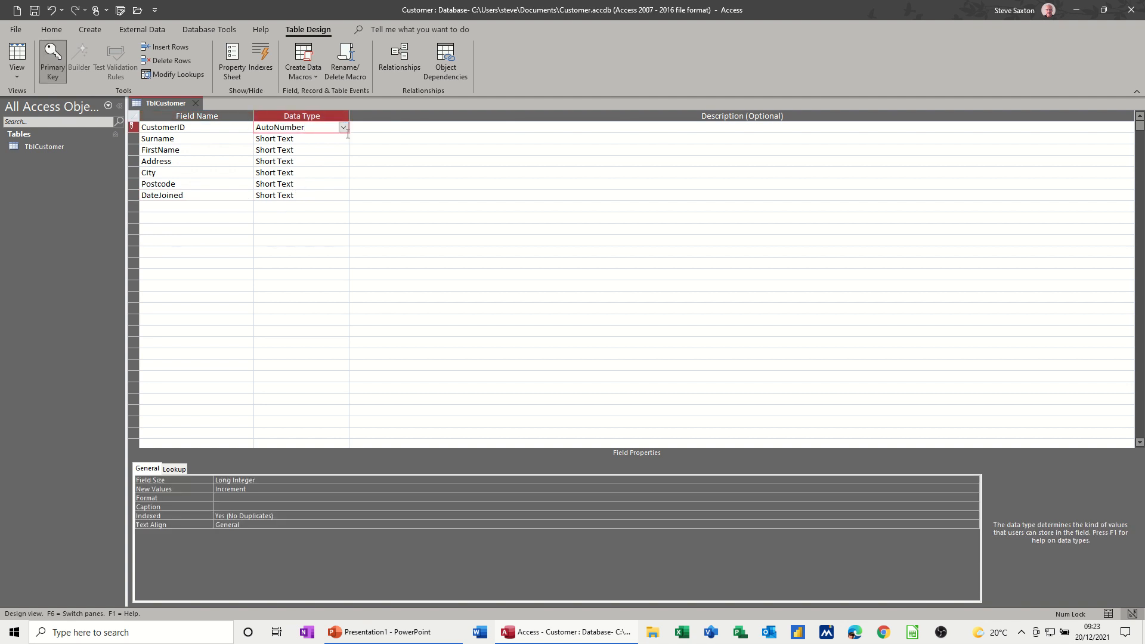
left_click(344, 129)
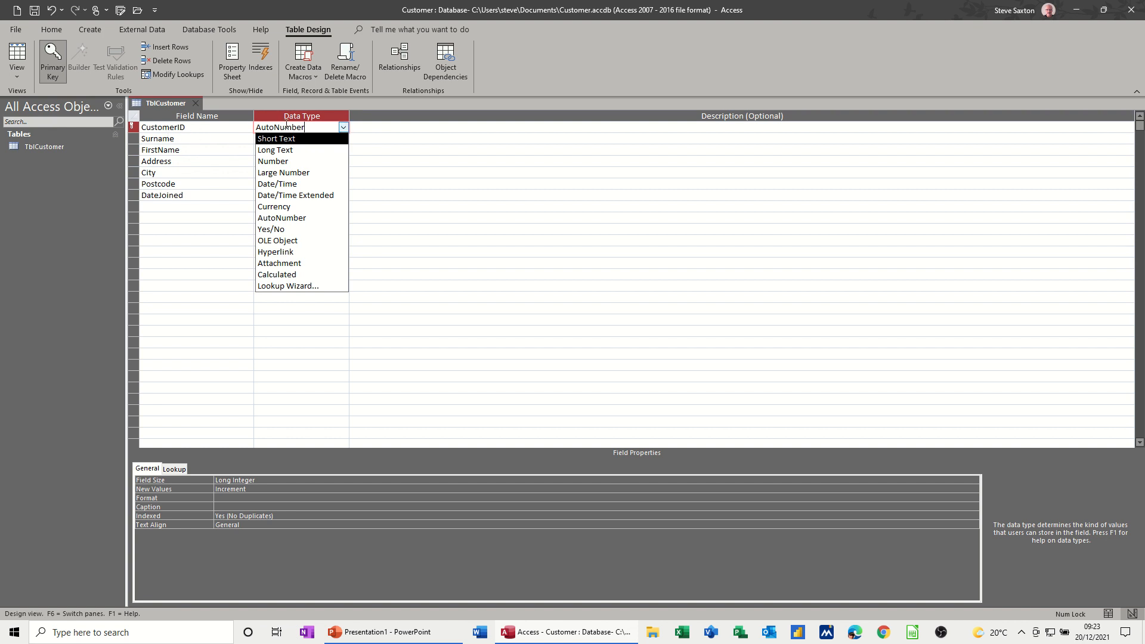
left_click(231, 139)
left_click(306, 137)
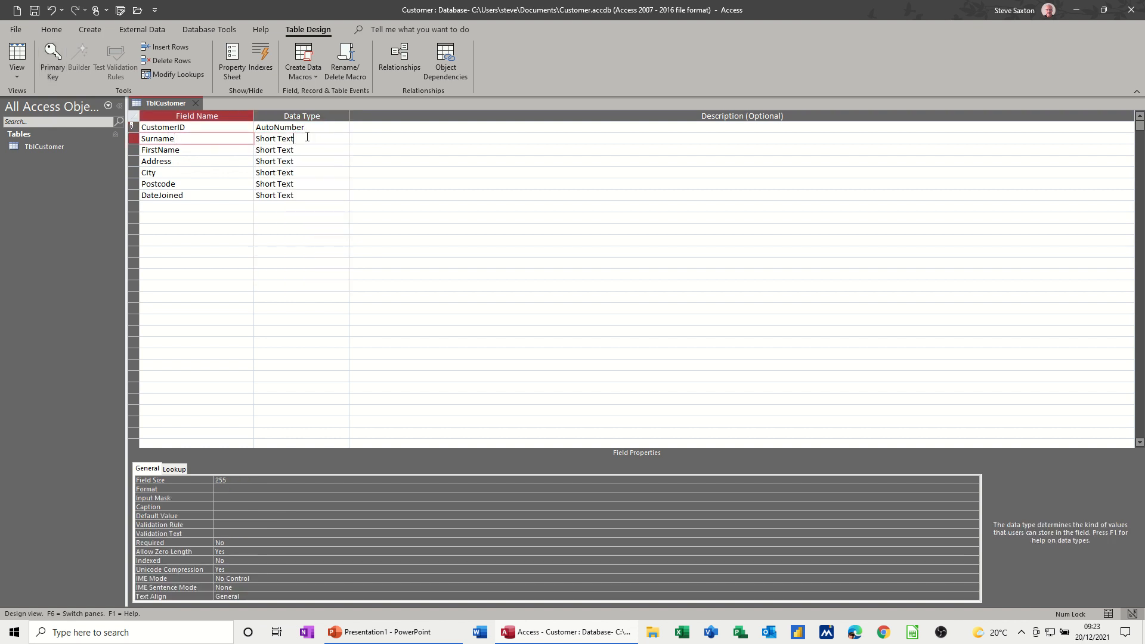
left_click(344, 139)
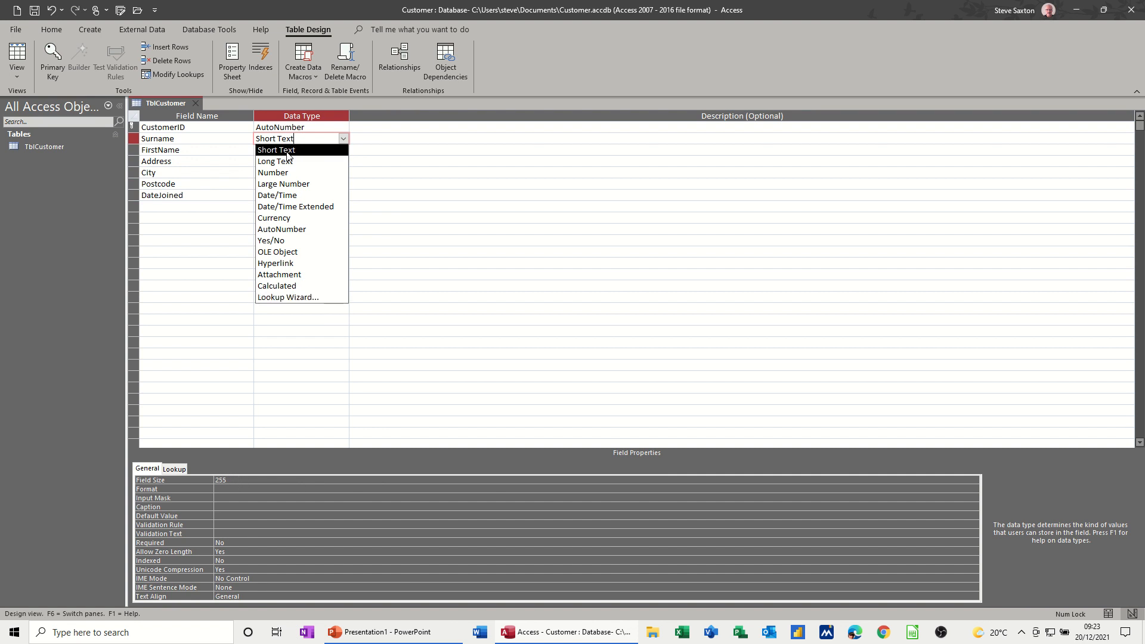
left_click(209, 141)
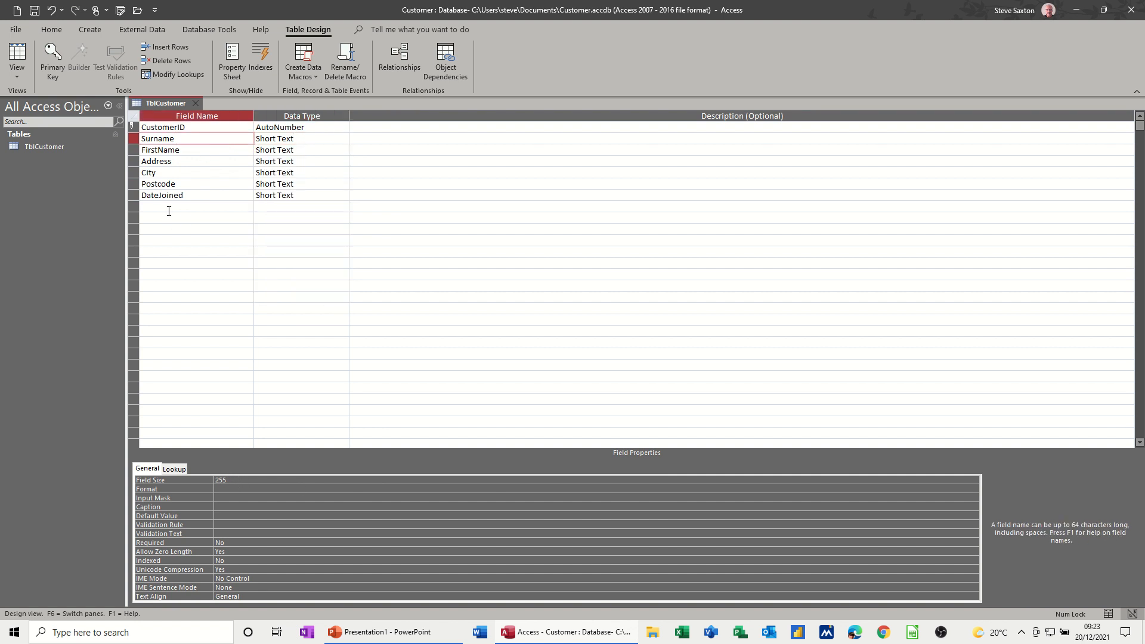
Switch the Surname field's data type to Long Text and back to Short Text
left_click(286, 141)
left_click(342, 140)
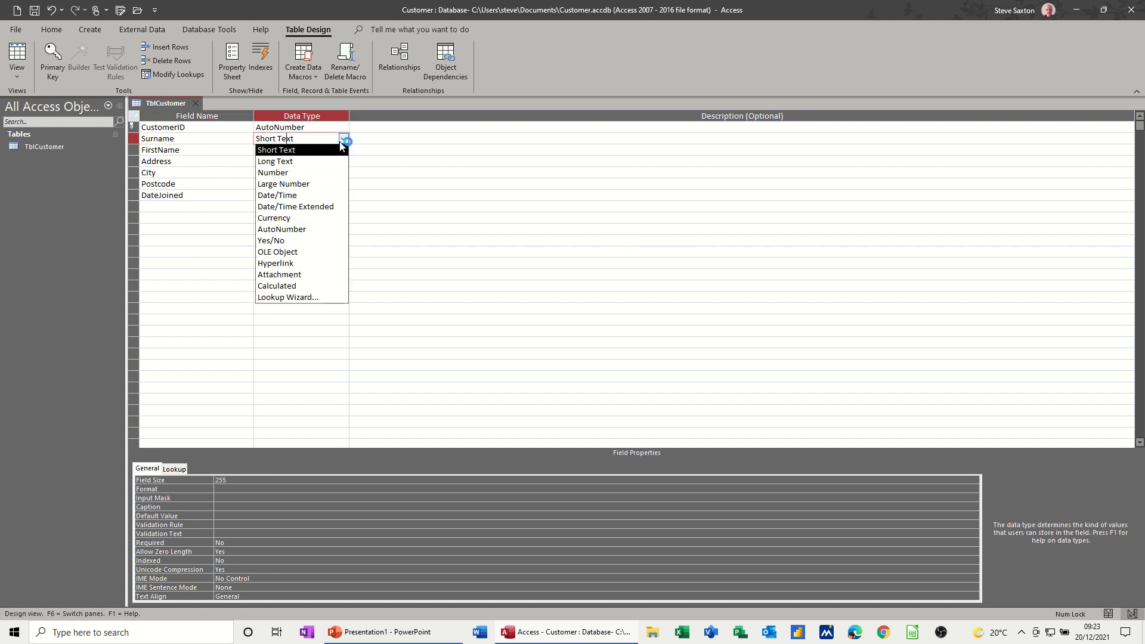
left_click(303, 162)
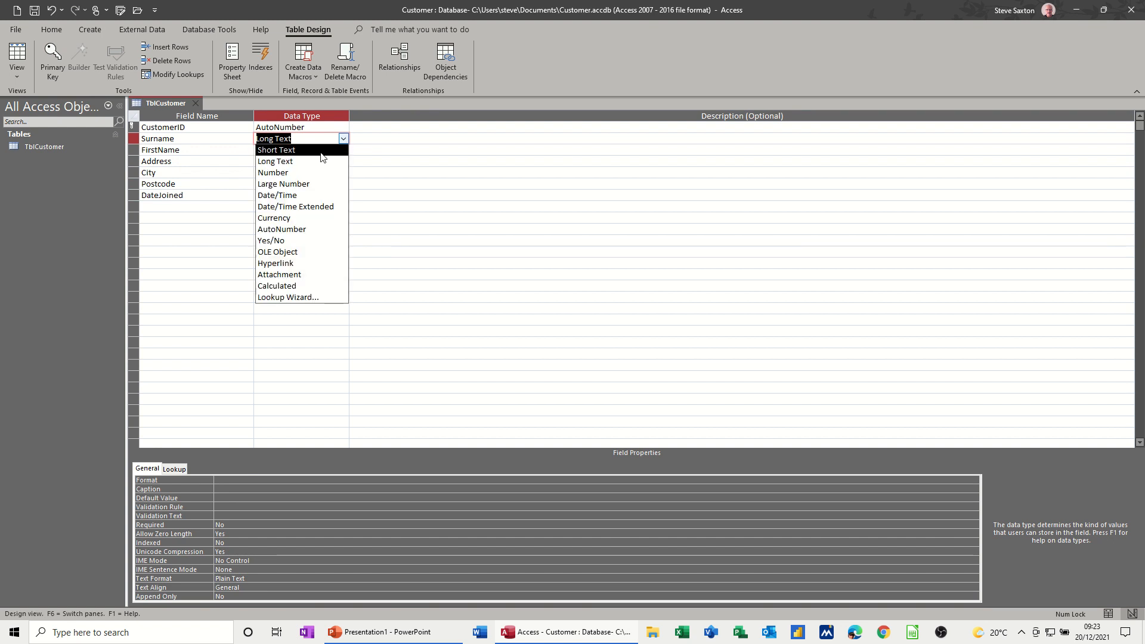
left_click(319, 151)
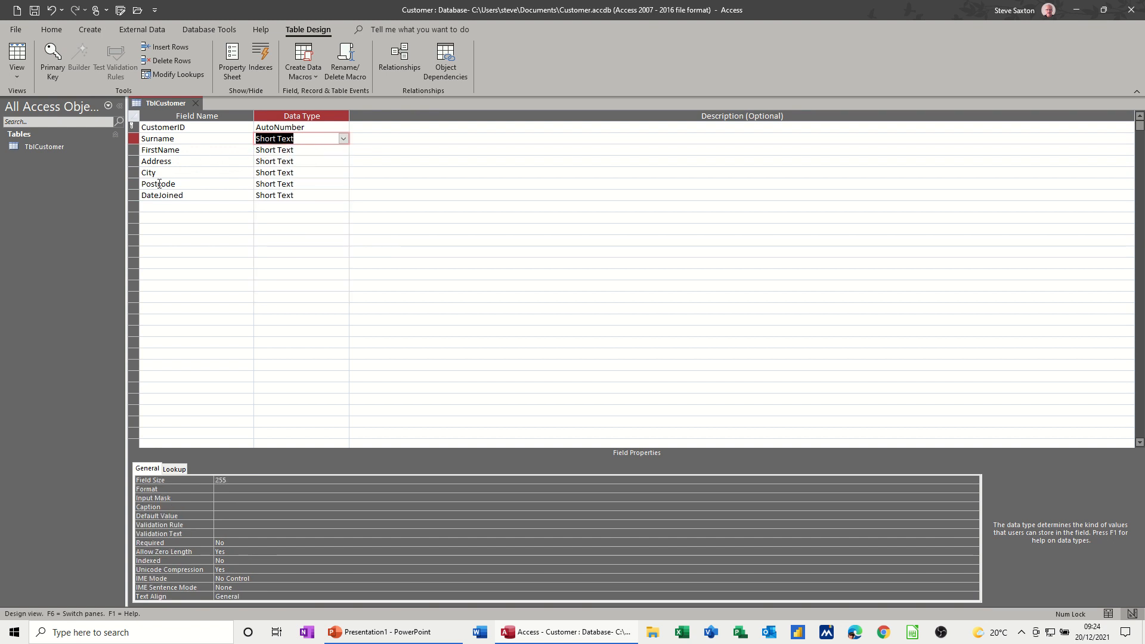
Set the DateJoined field's data type to Date/Time and its format to Short Date
left_click(298, 194)
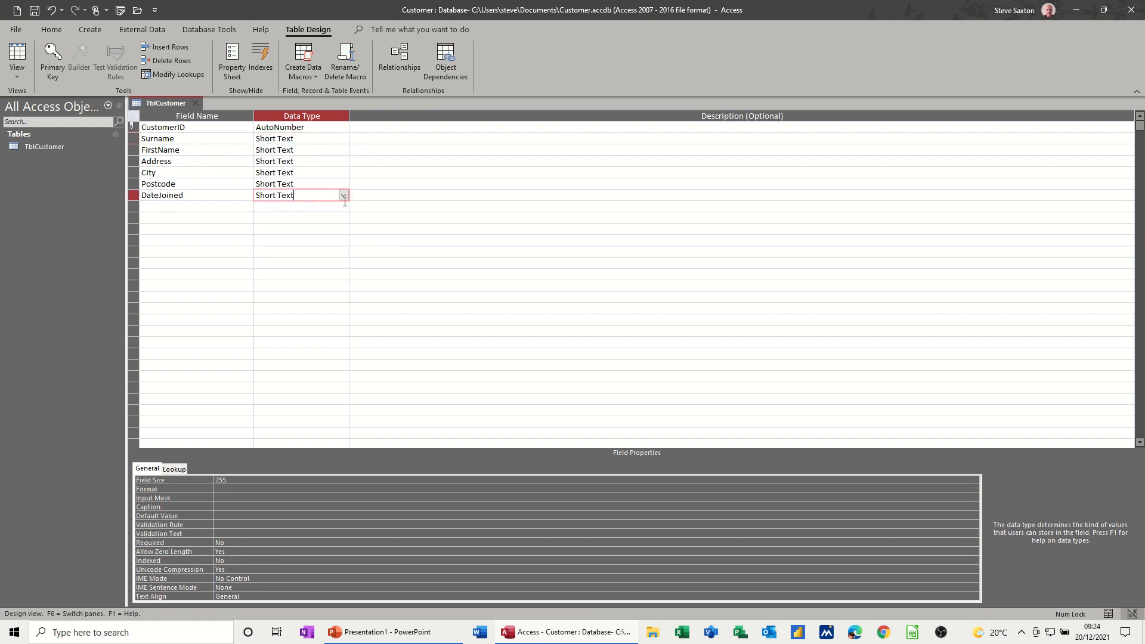
left_click(343, 196)
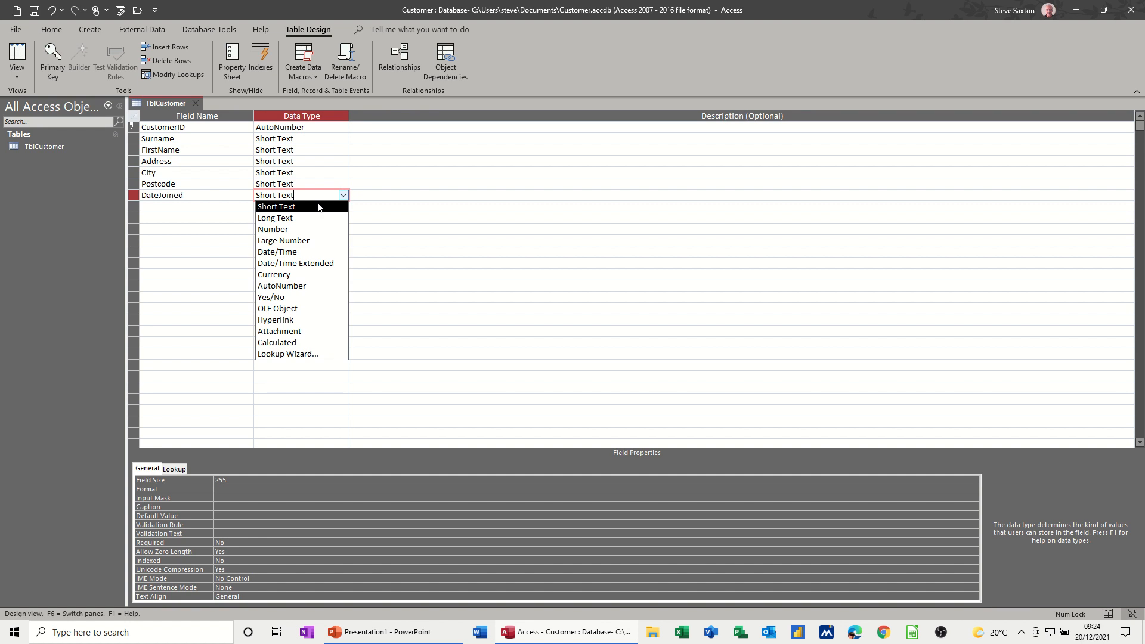
left_click(286, 253)
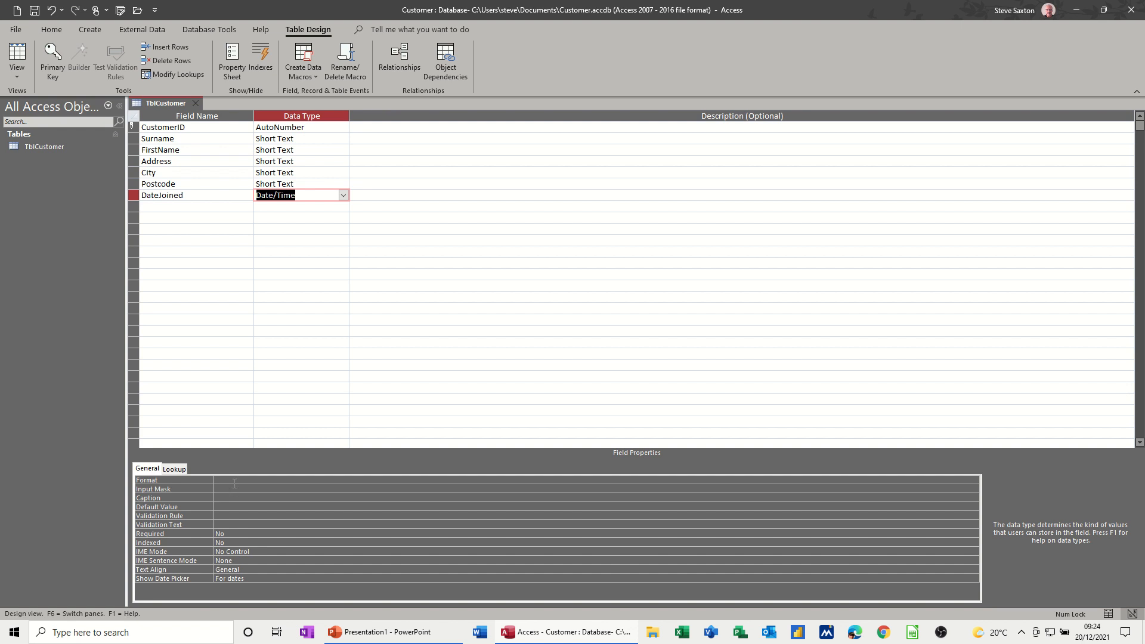
left_click(234, 482)
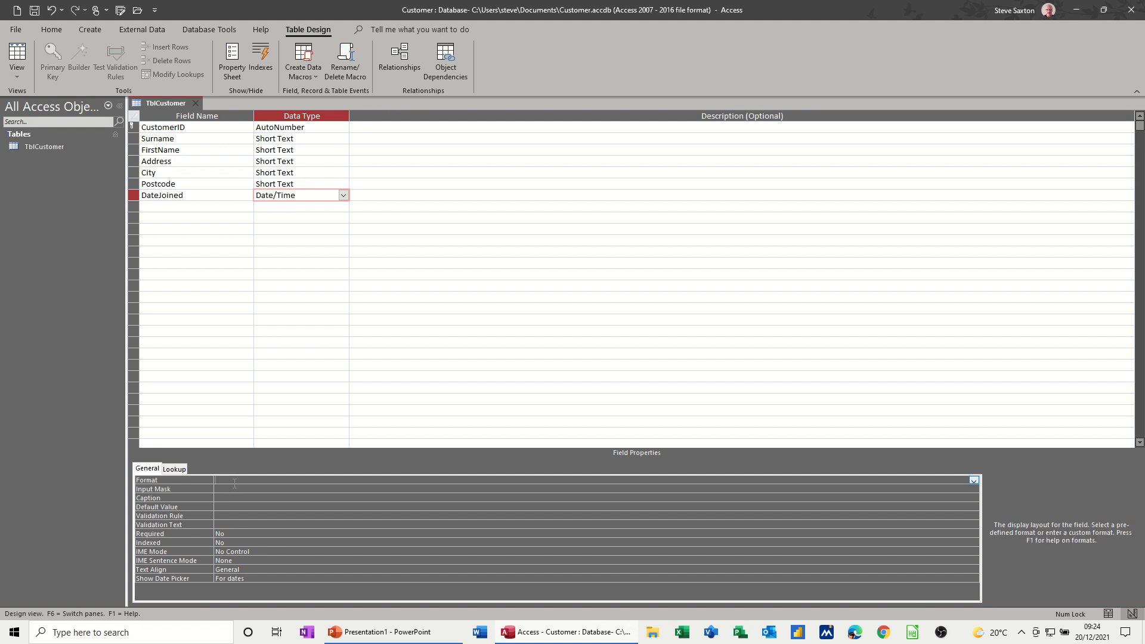
left_click(973, 480)
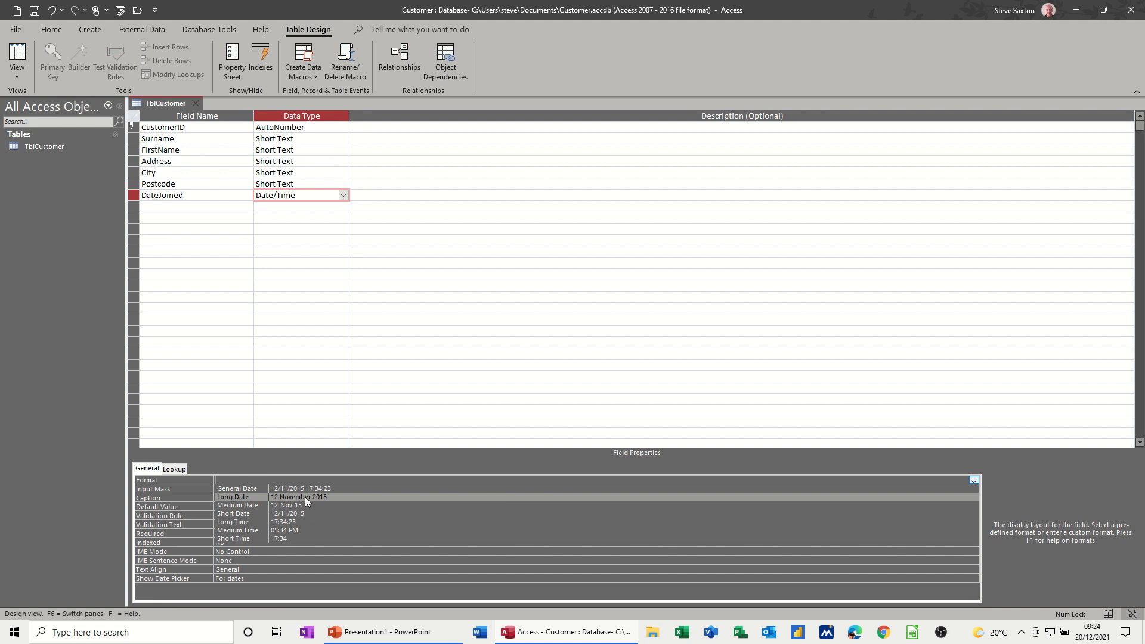
left_click(296, 512)
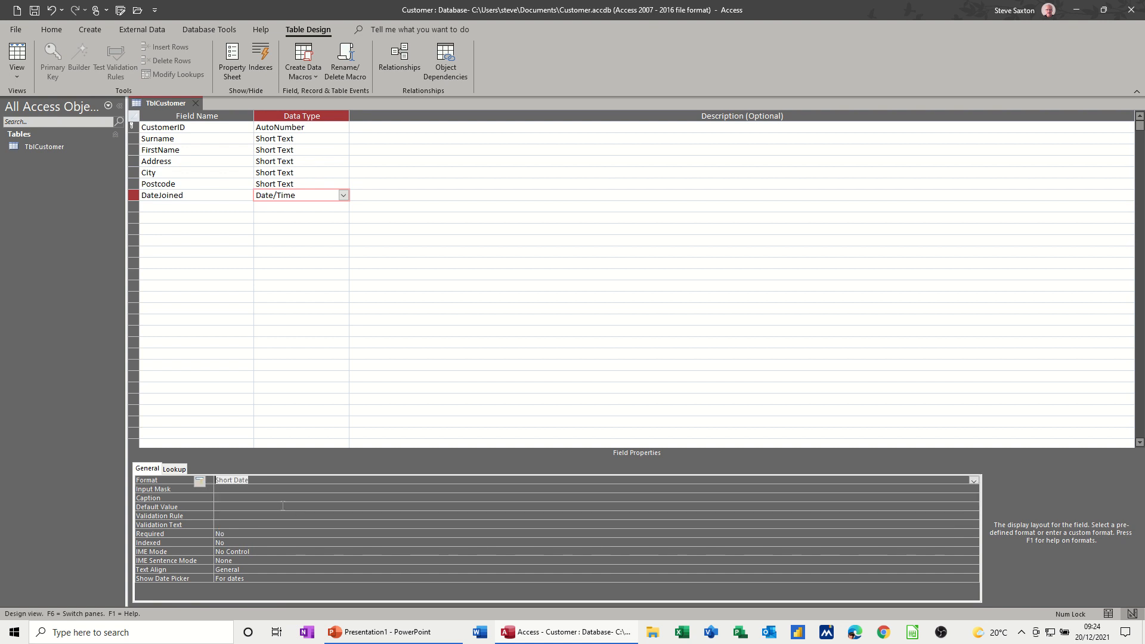
Give the DateJoined field a Short Date input mask with the Input Mask Wizard, saving the table first
left_click(164, 491)
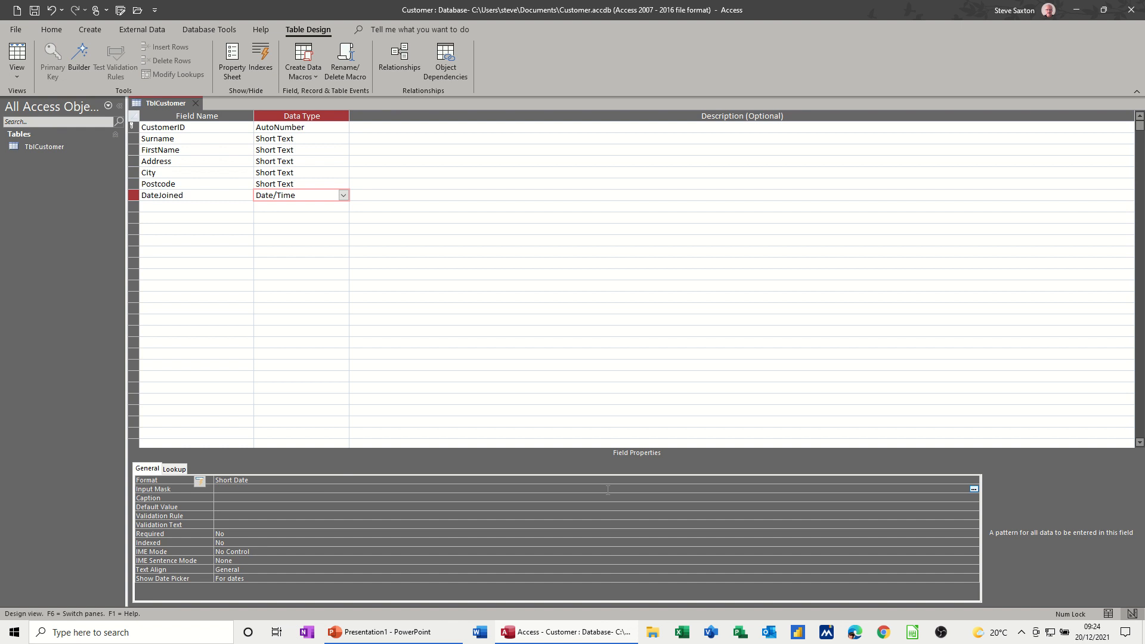
left_click(974, 489)
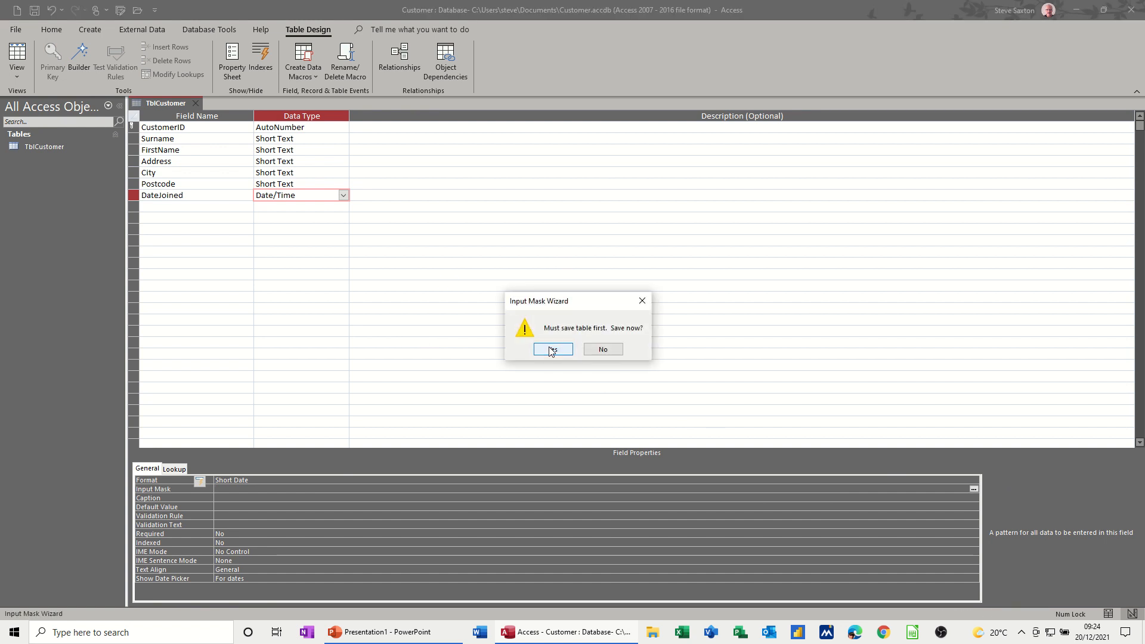
left_click(551, 350)
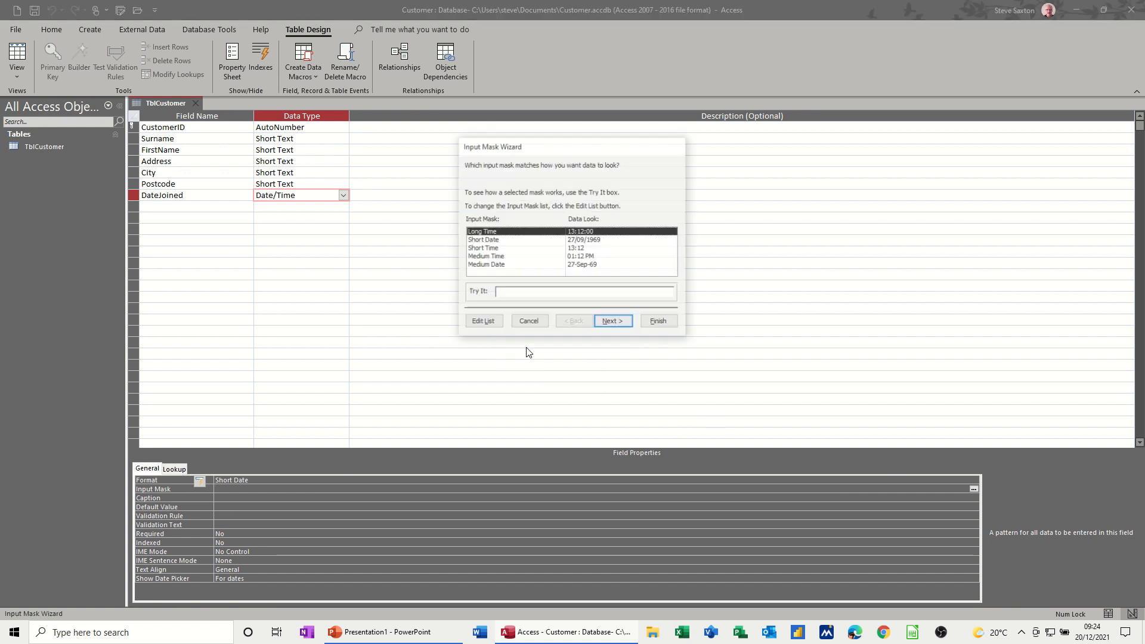
left_click(472, 240)
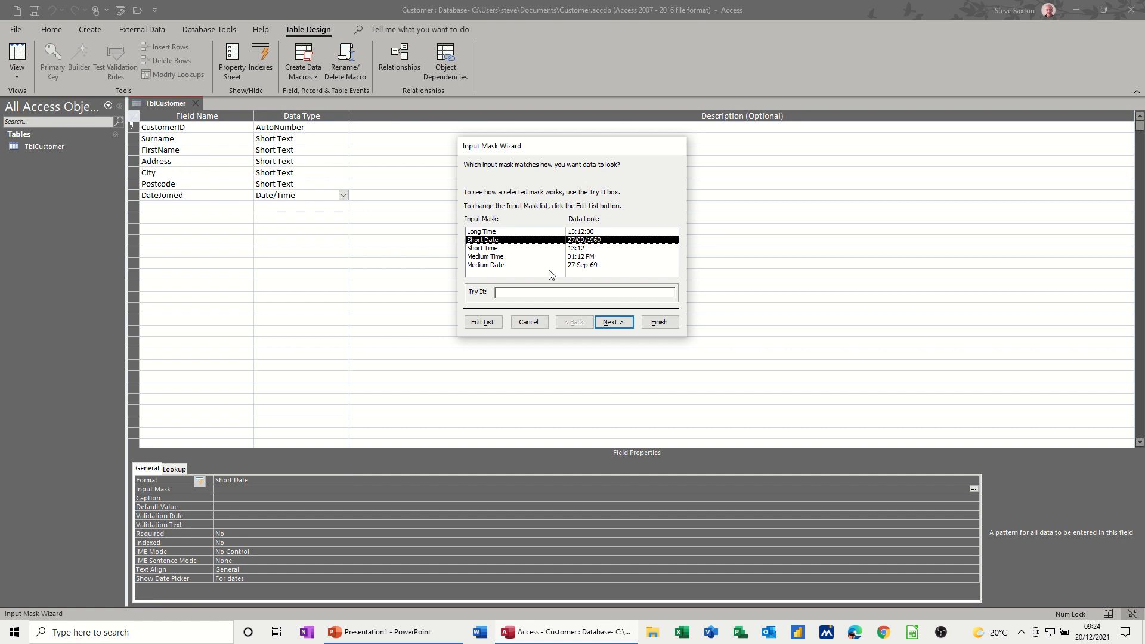
left_click(517, 291)
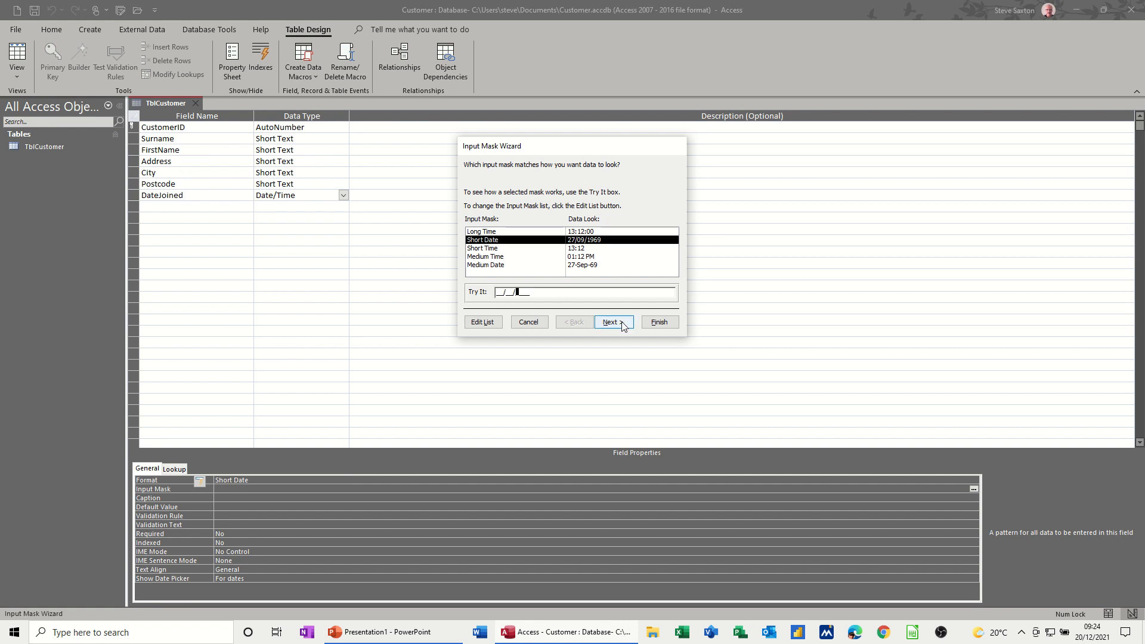
left_click(659, 322)
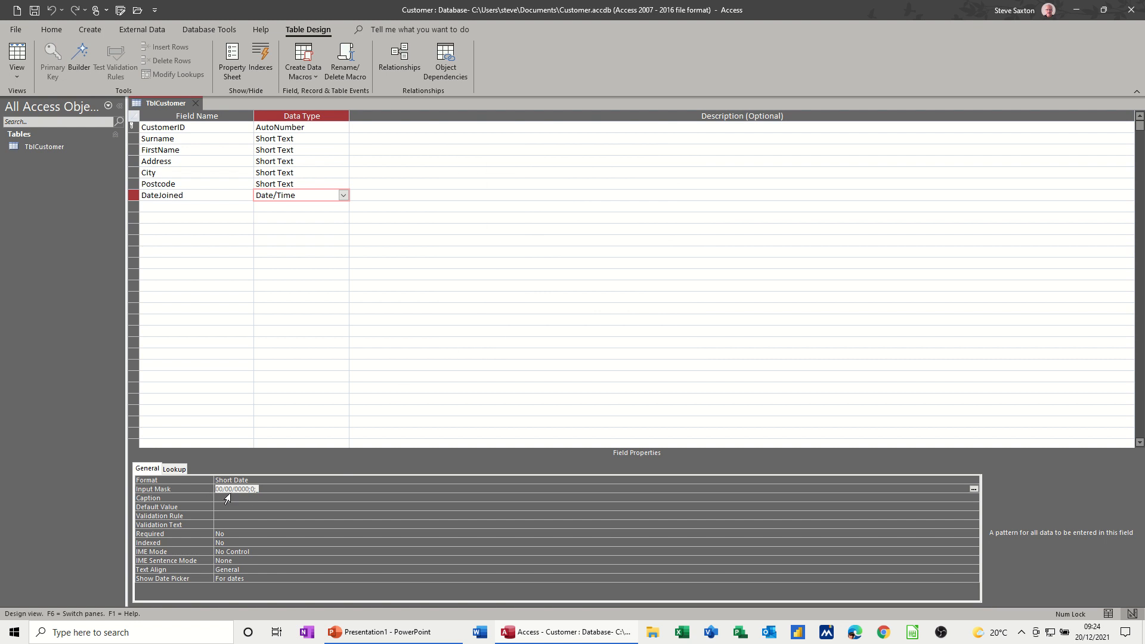
Set the City field's default value to Newcastle
left_click(275, 138)
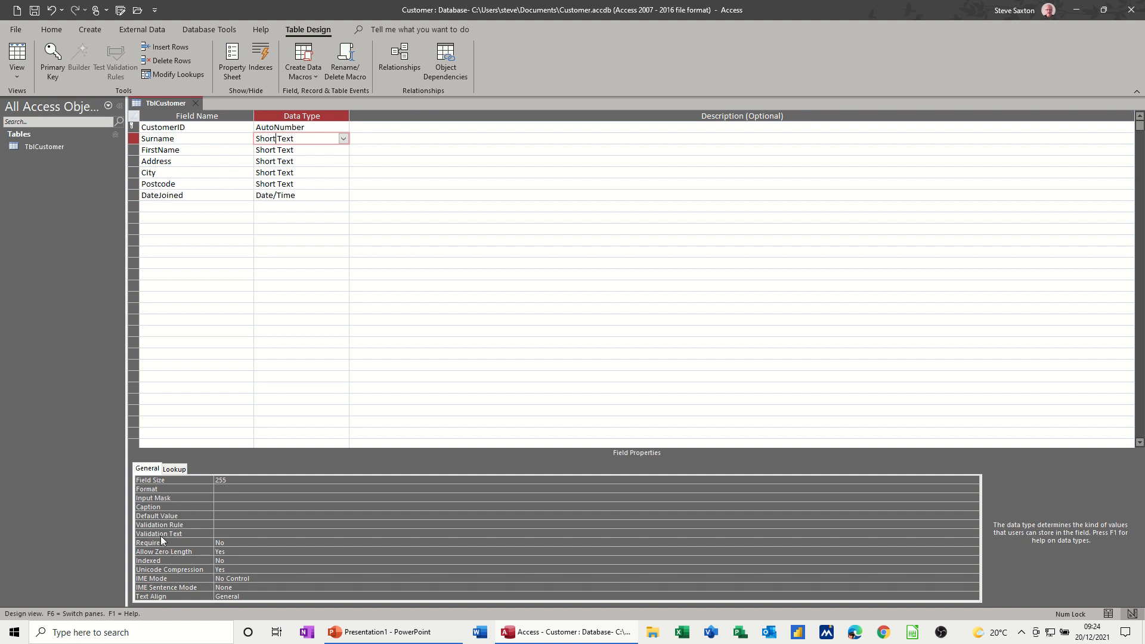
left_click(200, 172)
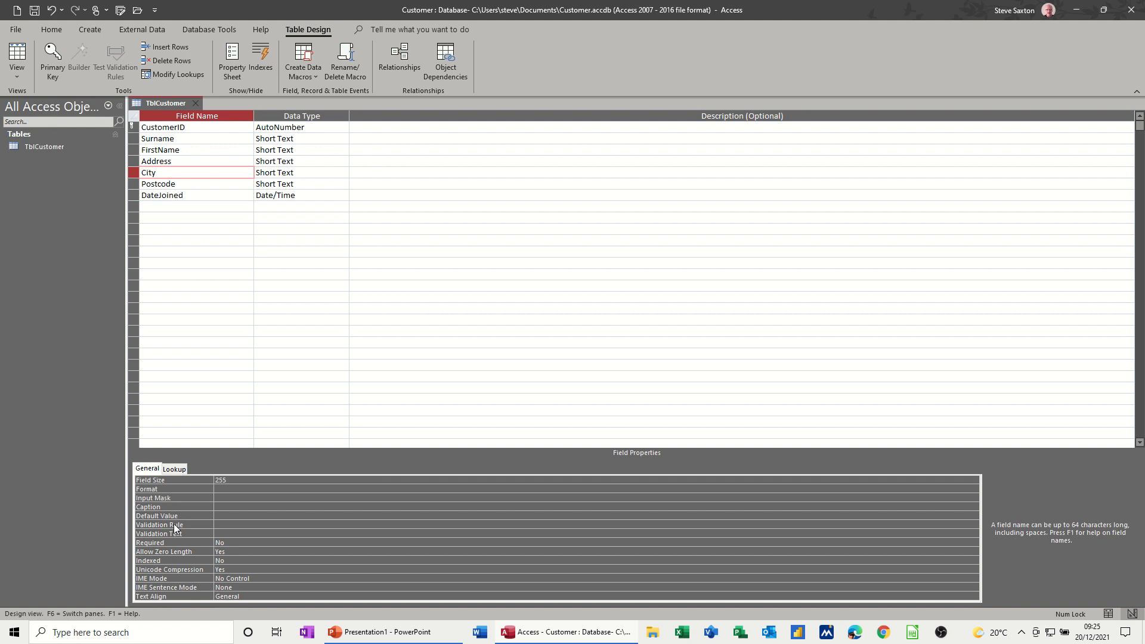
left_click(219, 515)
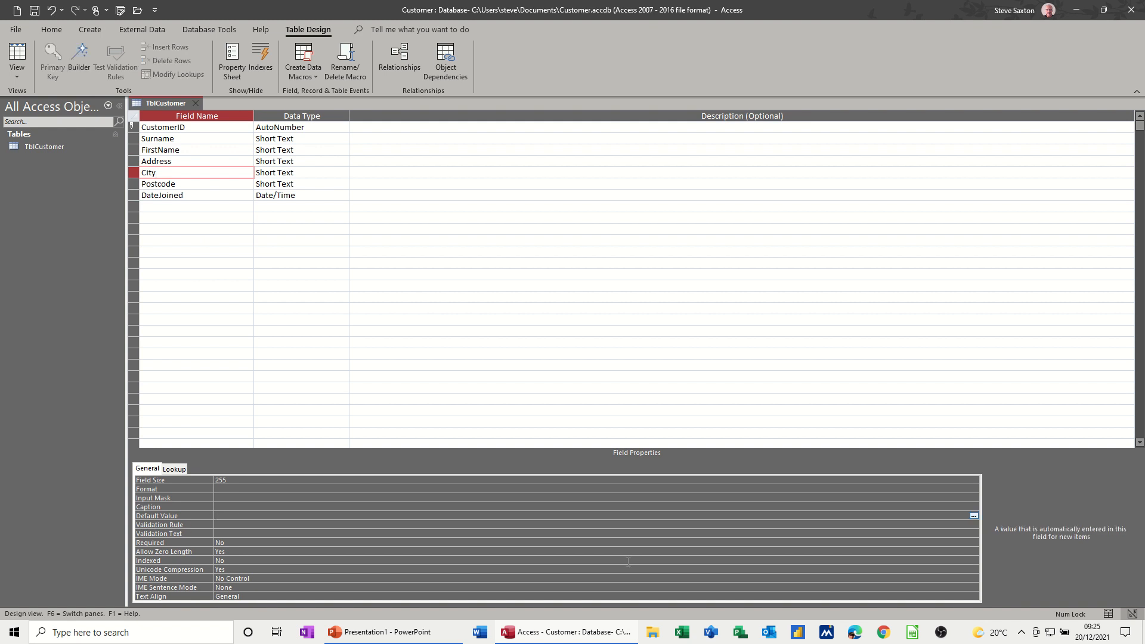
type("Newcastle")
left_click(241, 524)
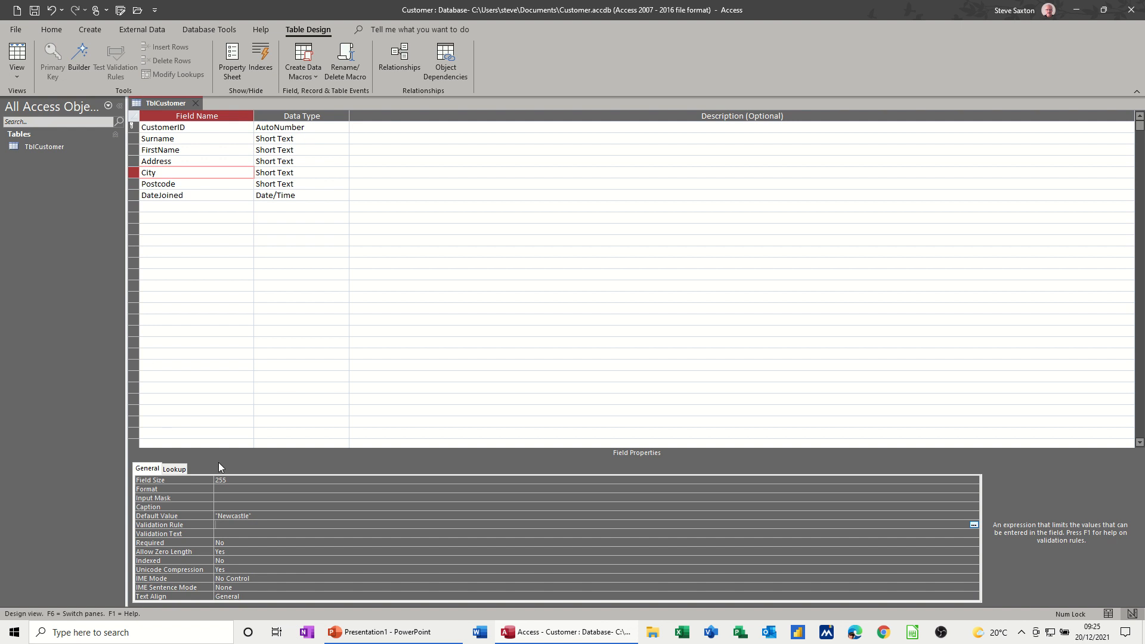
left_click(199, 196)
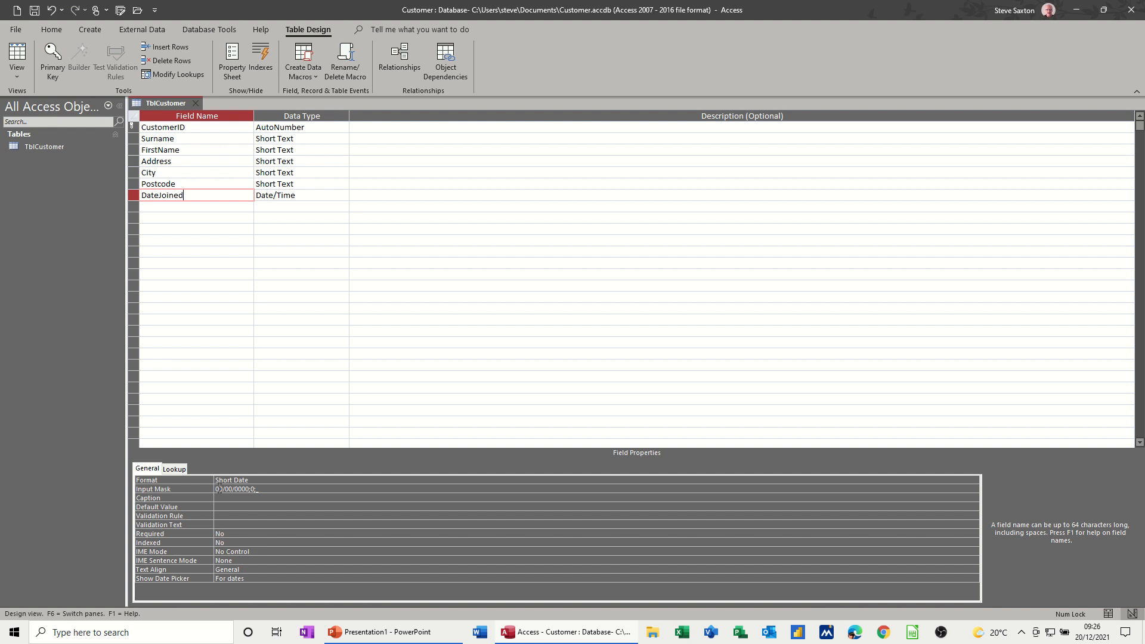
left_click(205, 183)
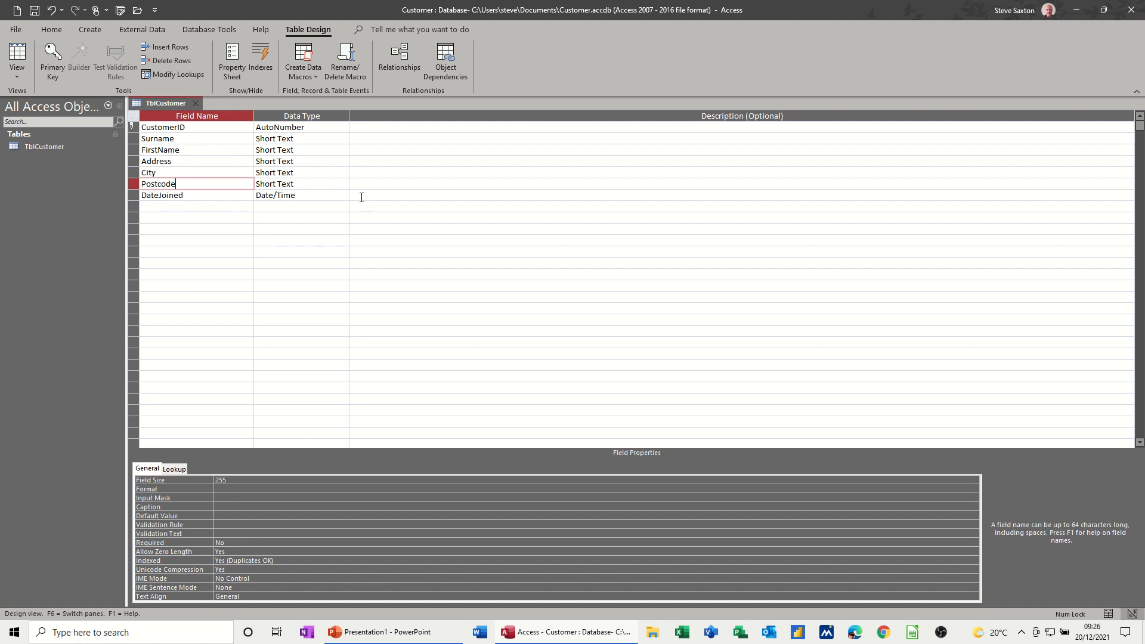
left_click(408, 200)
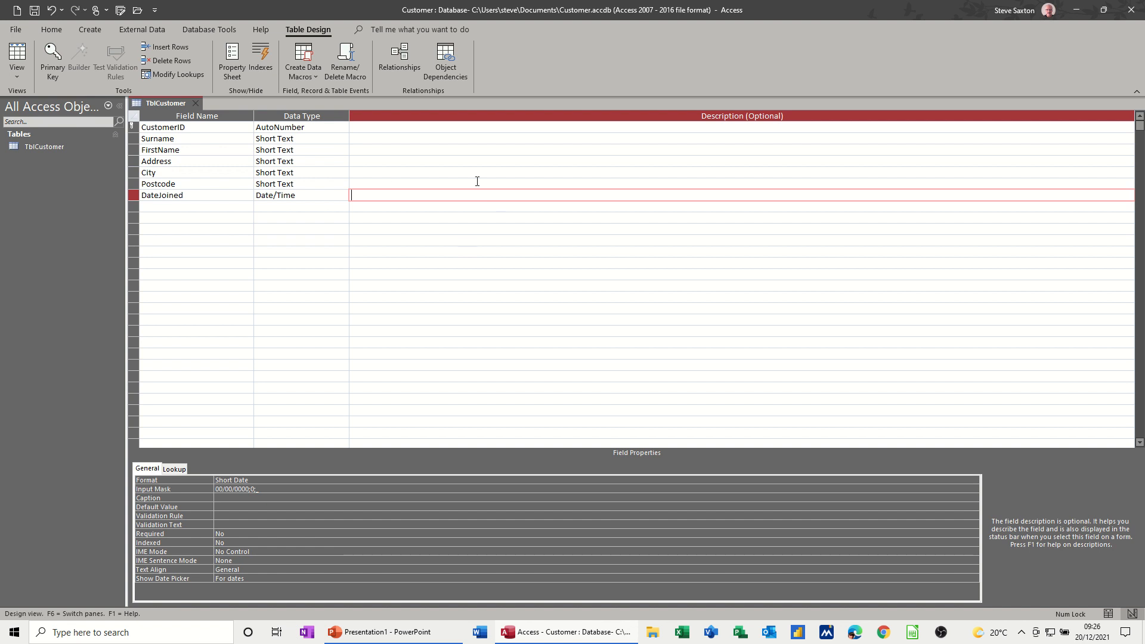
left_click(378, 163)
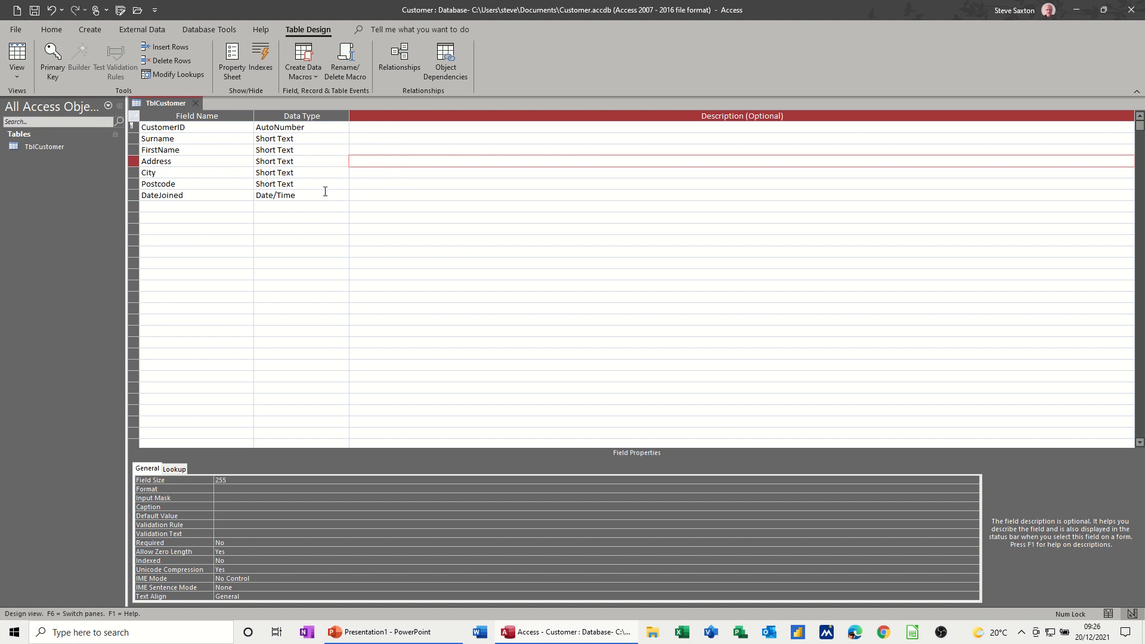
Save the table, switch to Datasheet View and fill the first record's Surname, FirstName and Address with the customer's names and street address
left_click(24, 57)
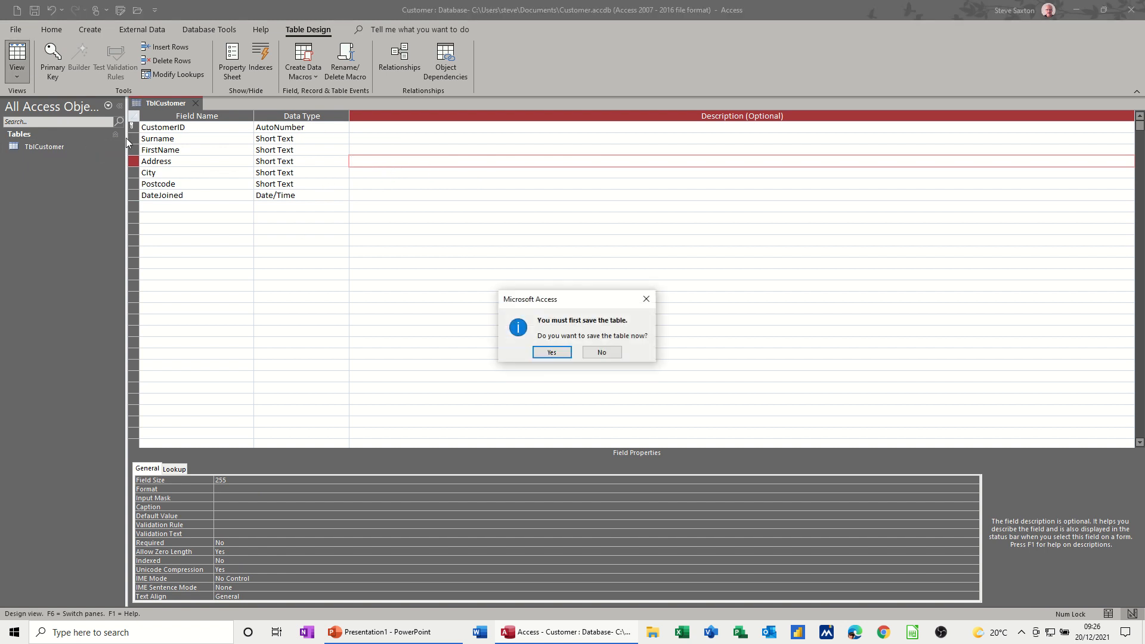
left_click(549, 352)
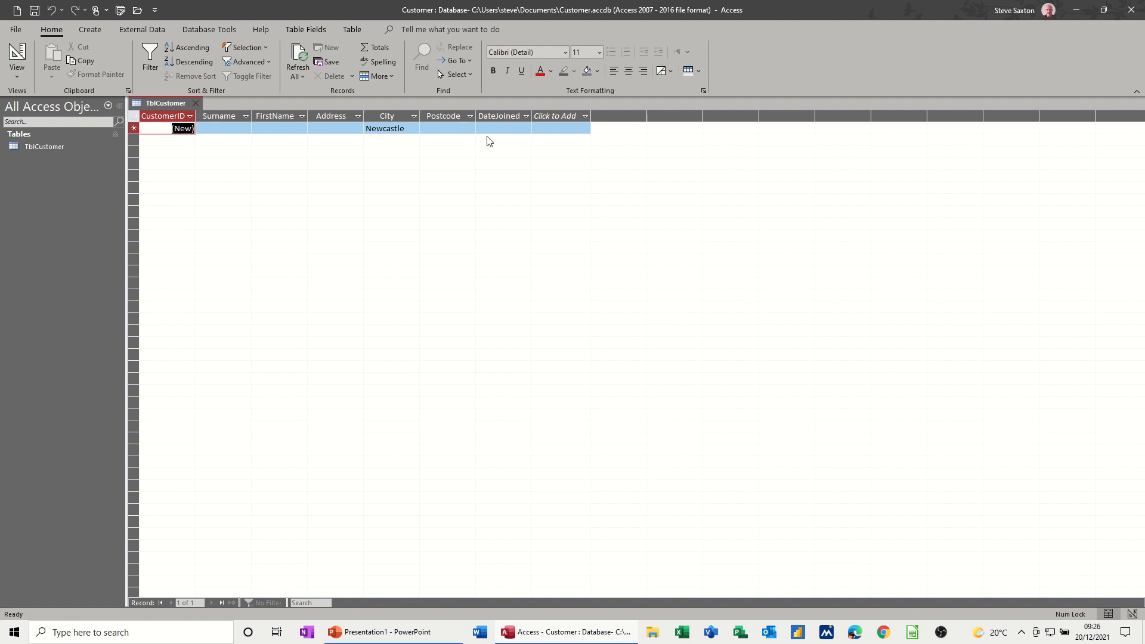
left_click(221, 130)
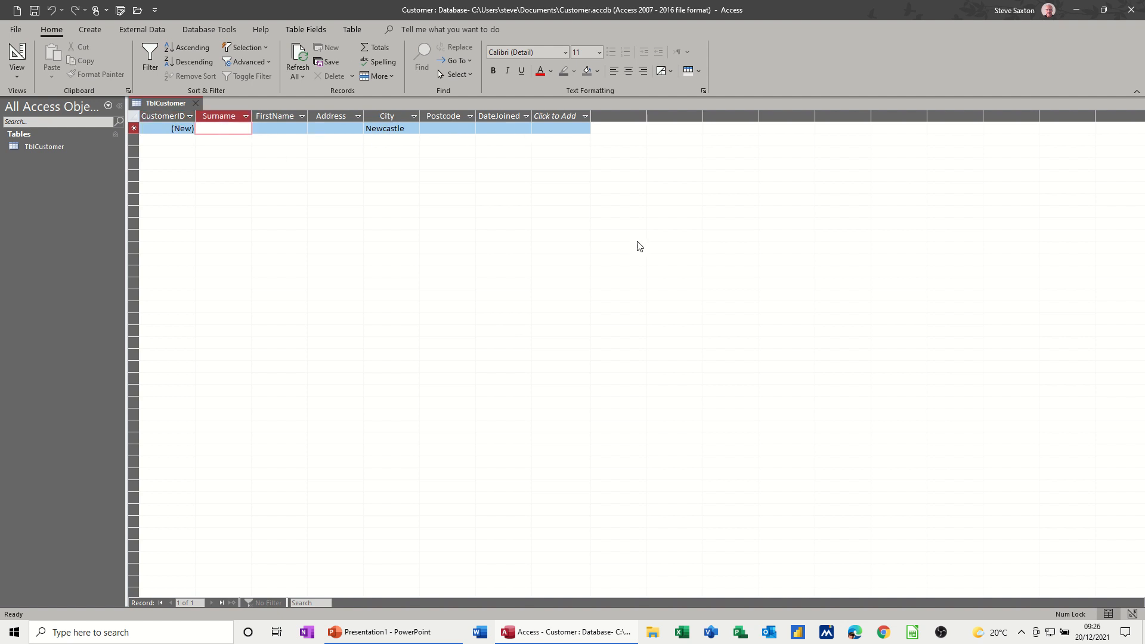
type("Steve")
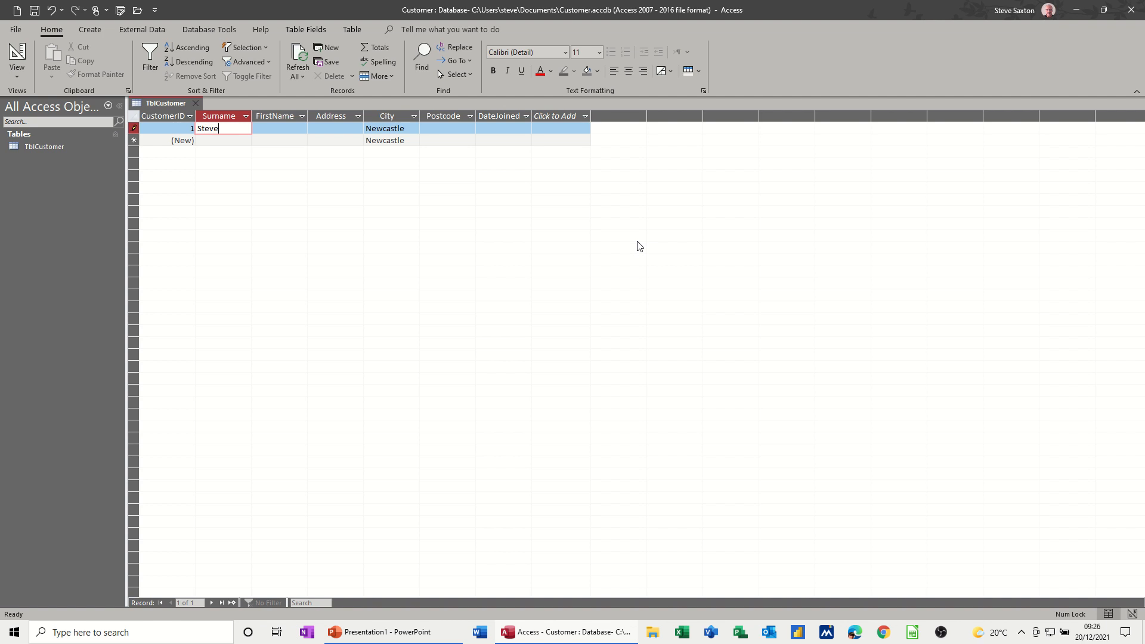
key("Tab")
type("Saxton")
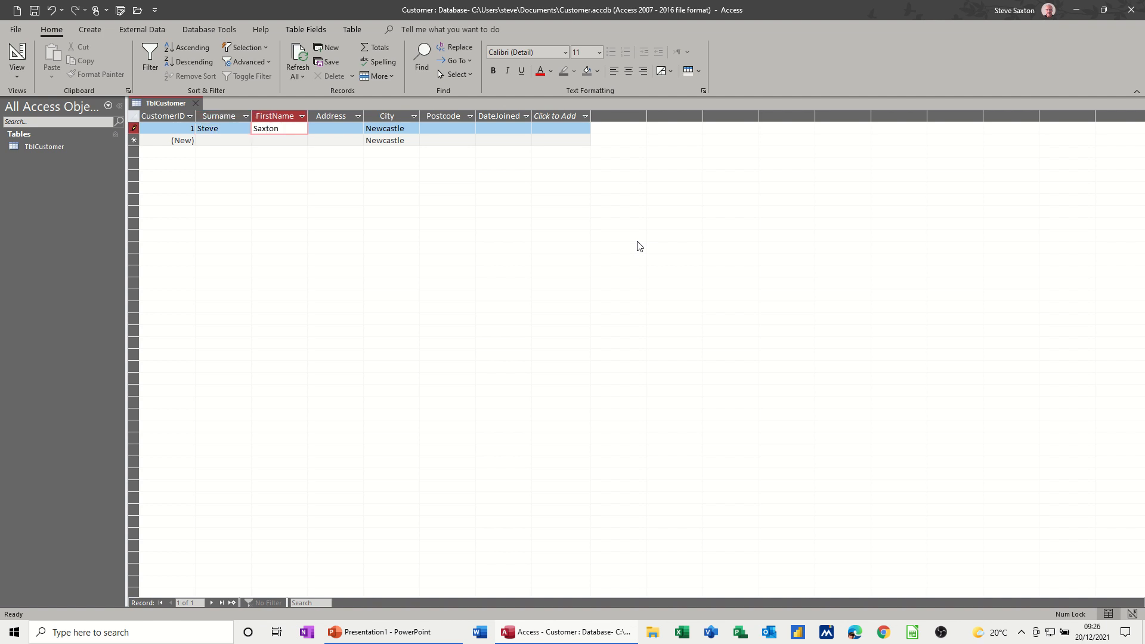
key("Tab")
type("1 Red")
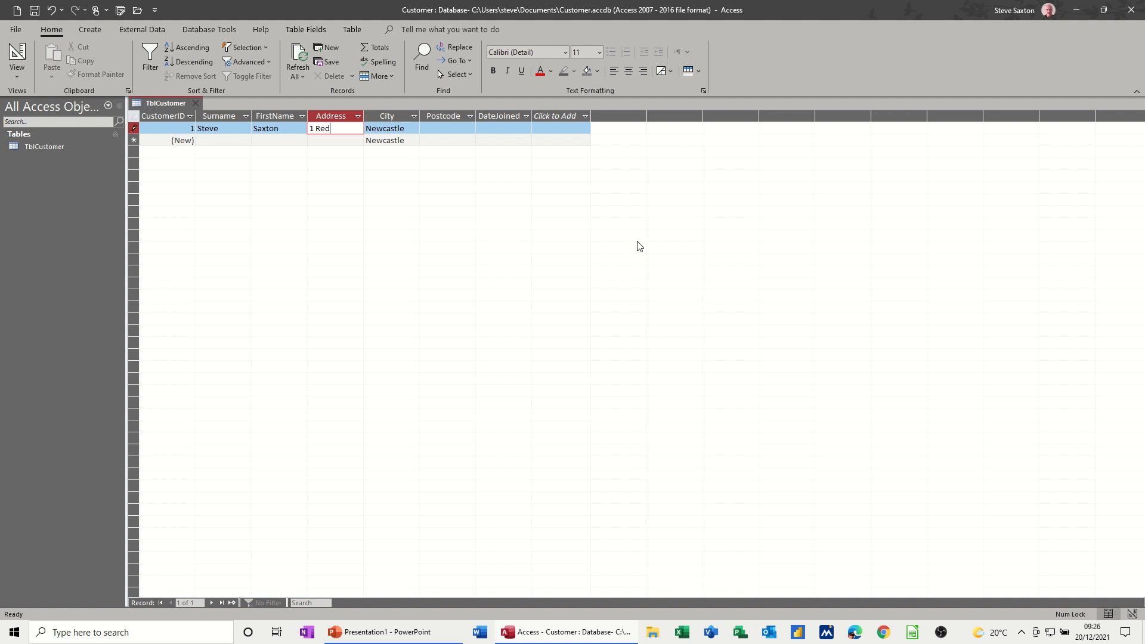
type(" Road")
Complete the first record with the customer's city, postcode and the DateJoined value 20/12/2021, and close the TblCustomer table
key("Tab")
type("`")
key("Tab")
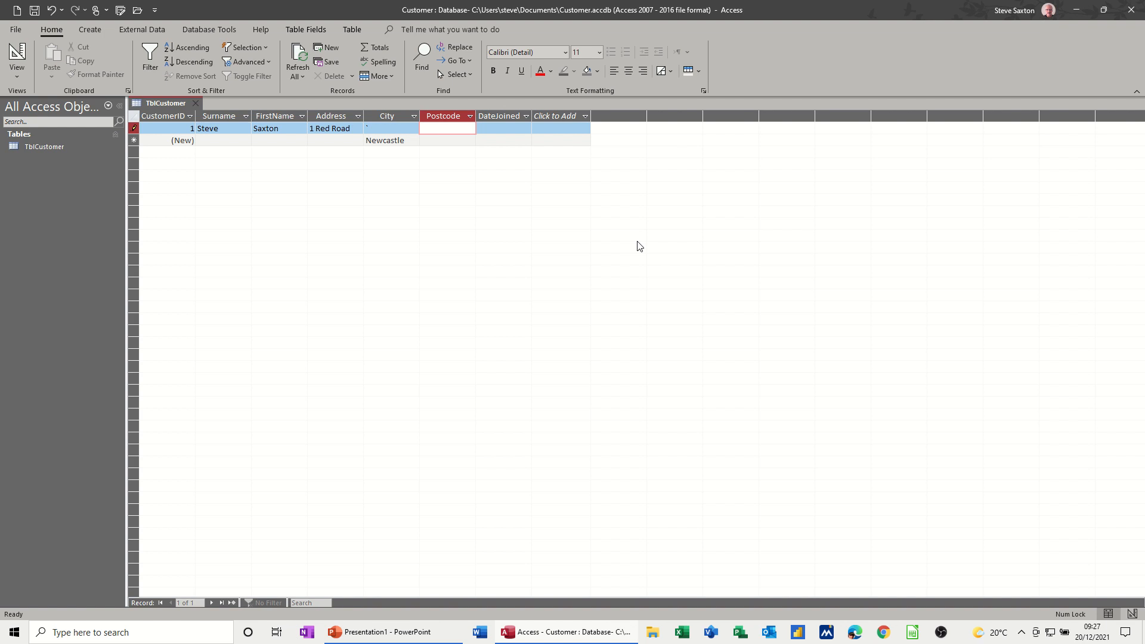
left_click(345, 135)
left_click(378, 129)
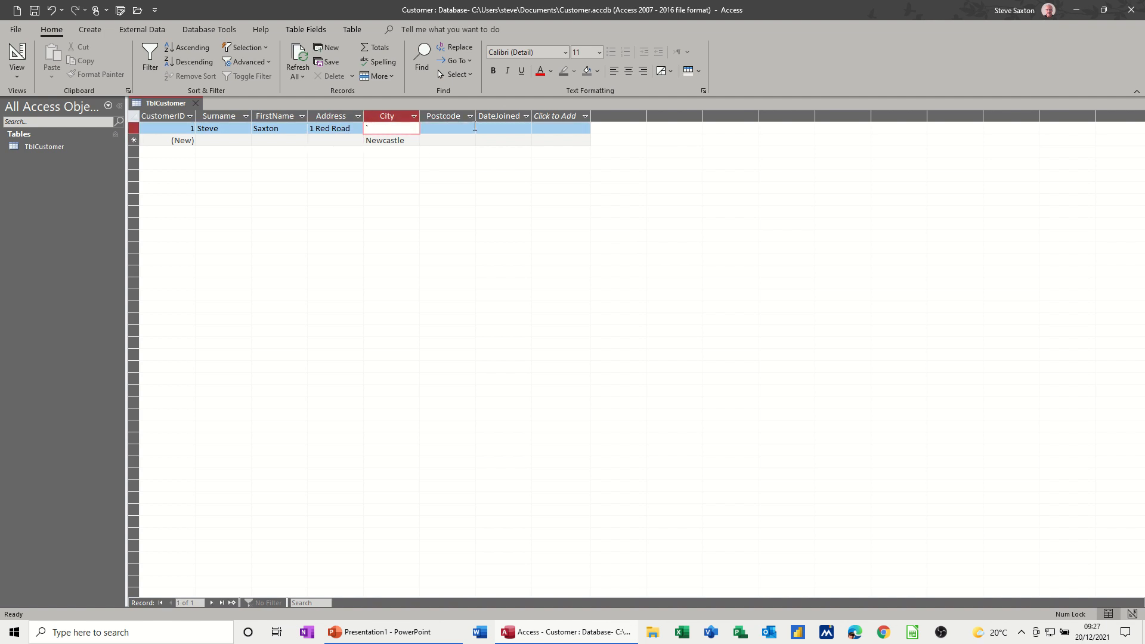
type("Newcasle")
left_click(467, 130)
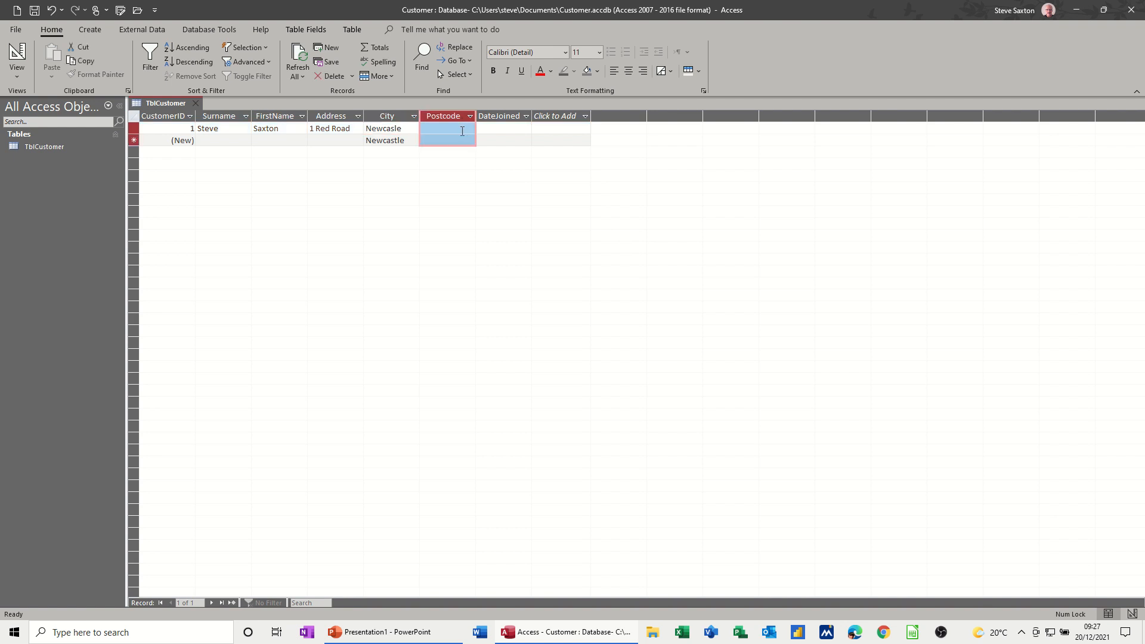
type("NE")
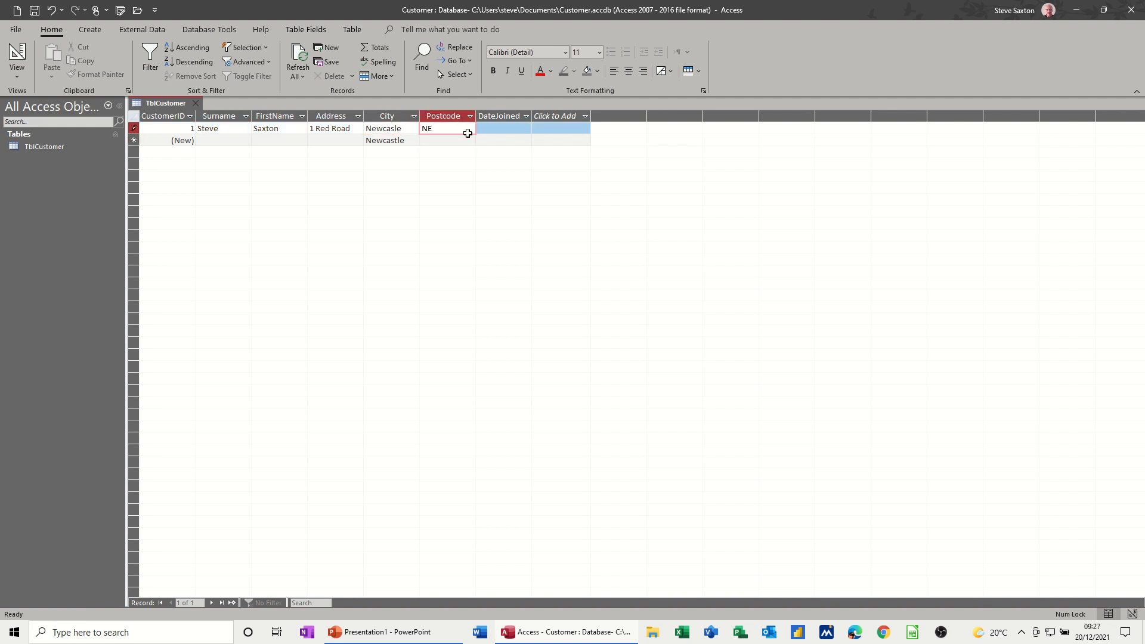
type("1 1RT")
key("Tab")
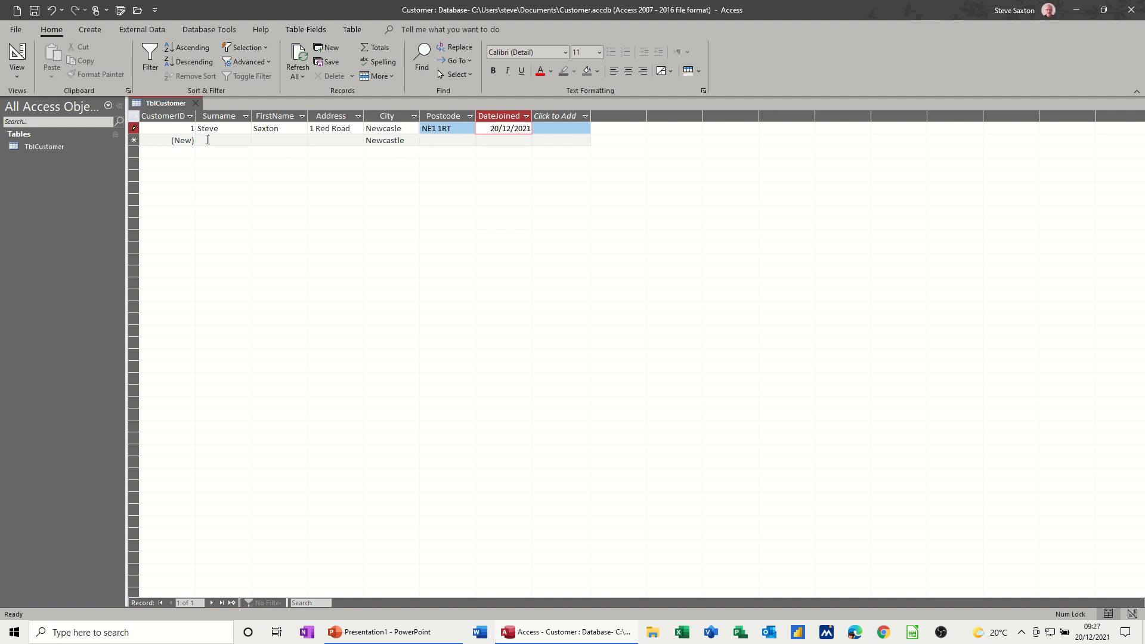
left_click(196, 104)
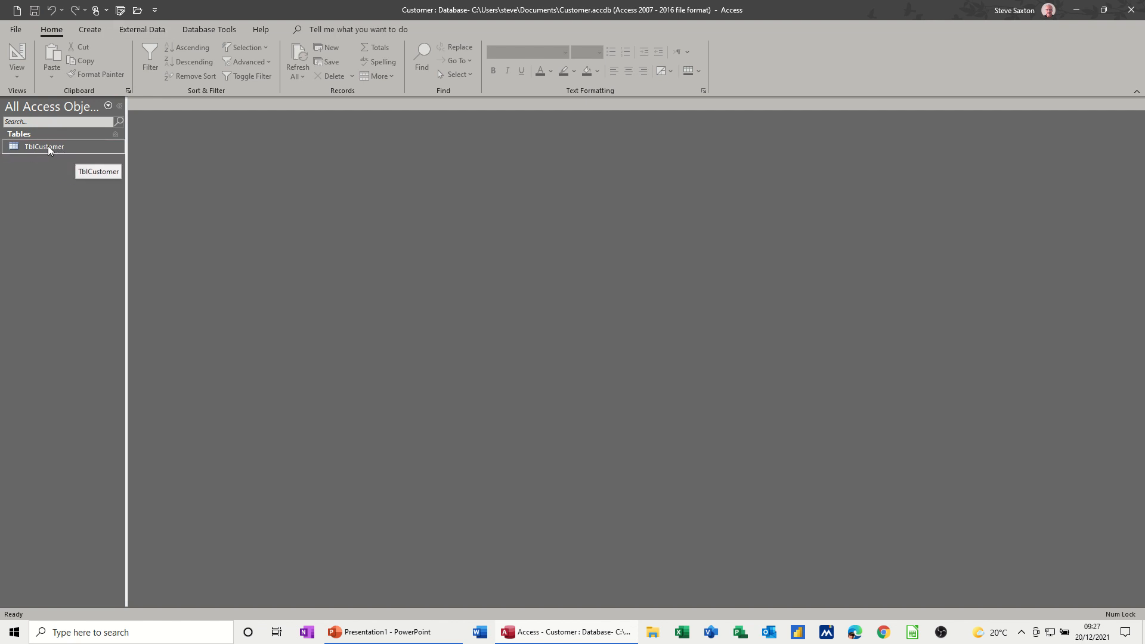
Choose the Access database CompanyRecords.accdb from the Examples\Access 2018 folder as the source for importing objects into the current database
left_click(151, 32)
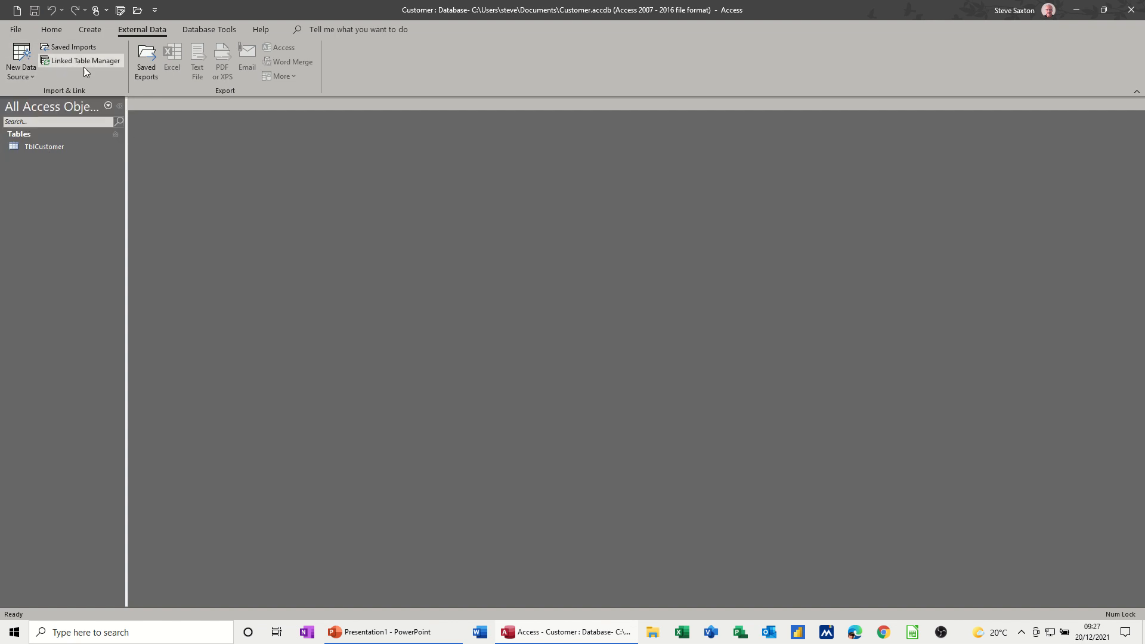
left_click(33, 75)
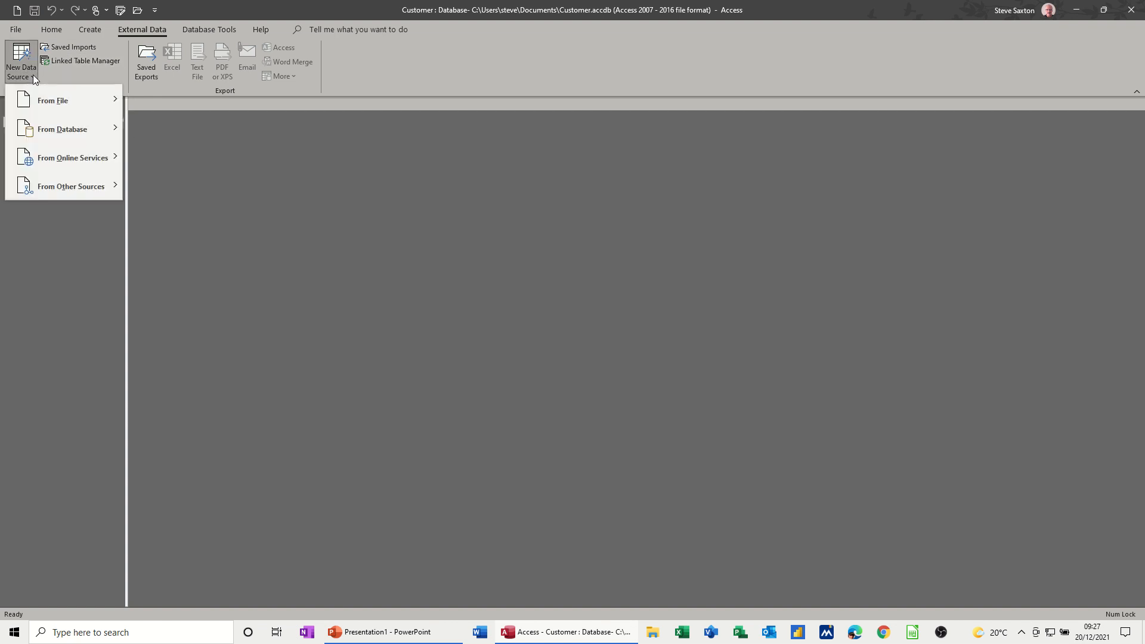
mouse_move(86, 127)
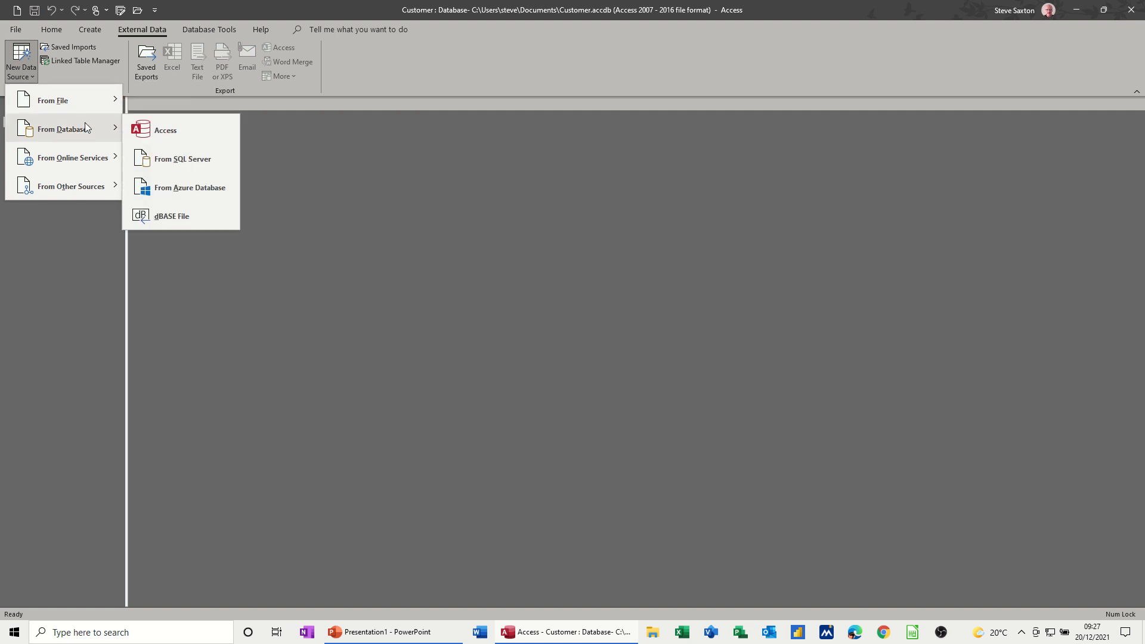
left_click(166, 131)
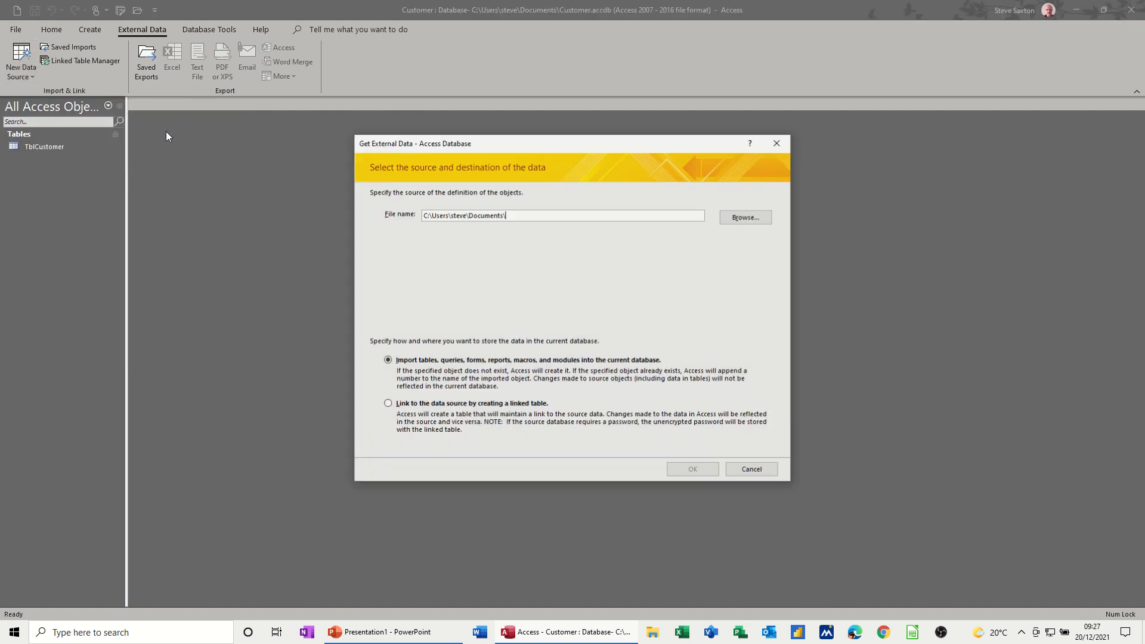
left_click(741, 220)
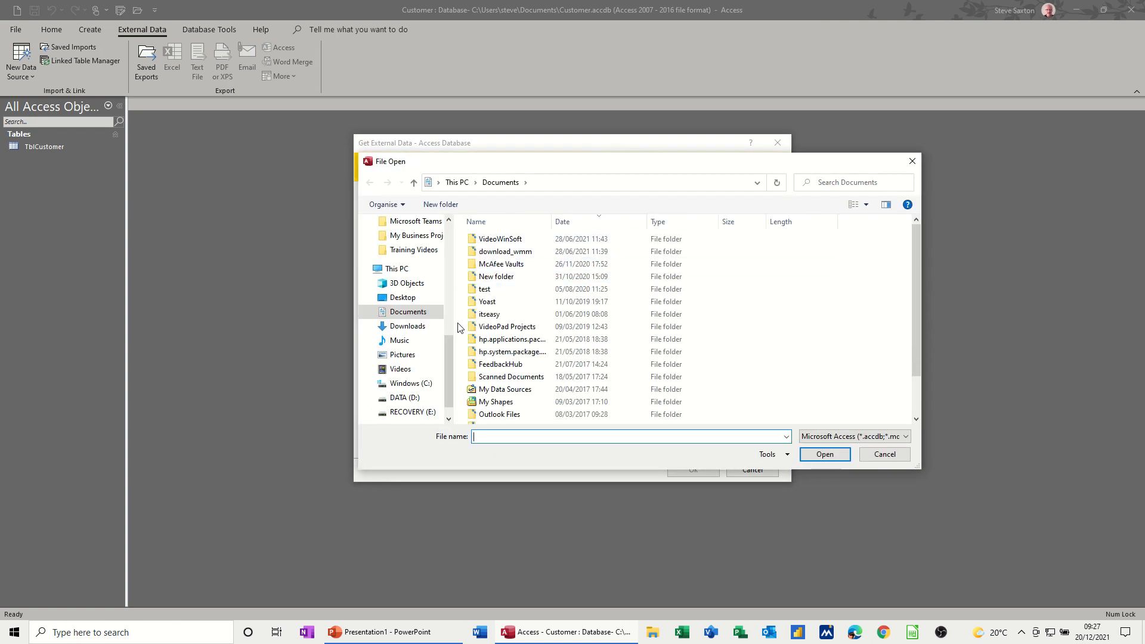
left_click_drag(449, 344, 453, 316)
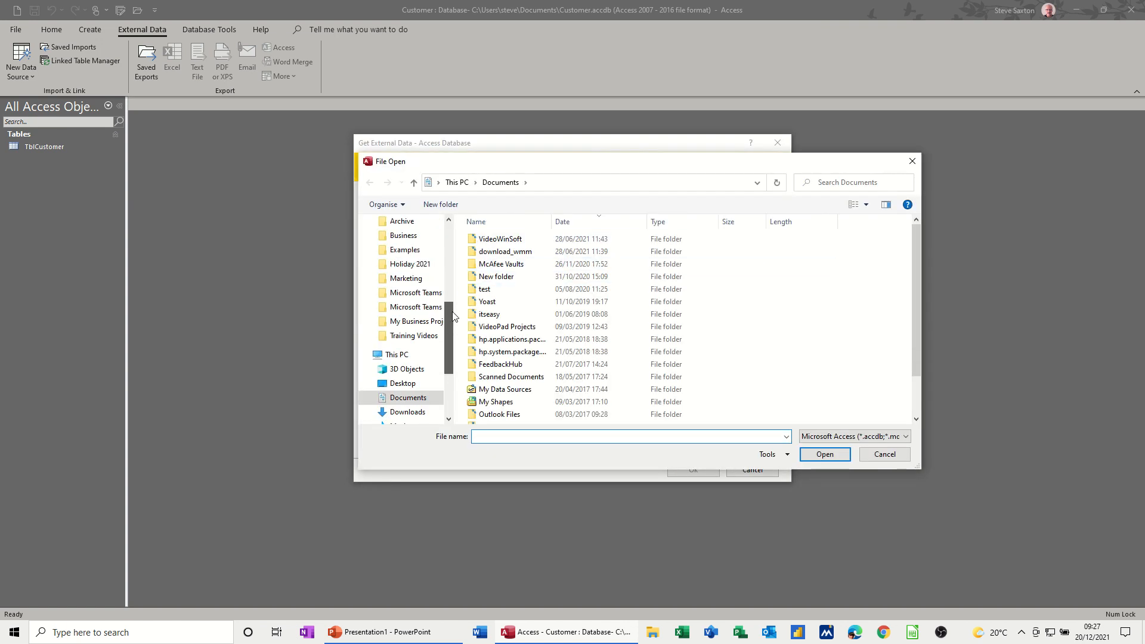
left_click(404, 249)
double_click(496, 240)
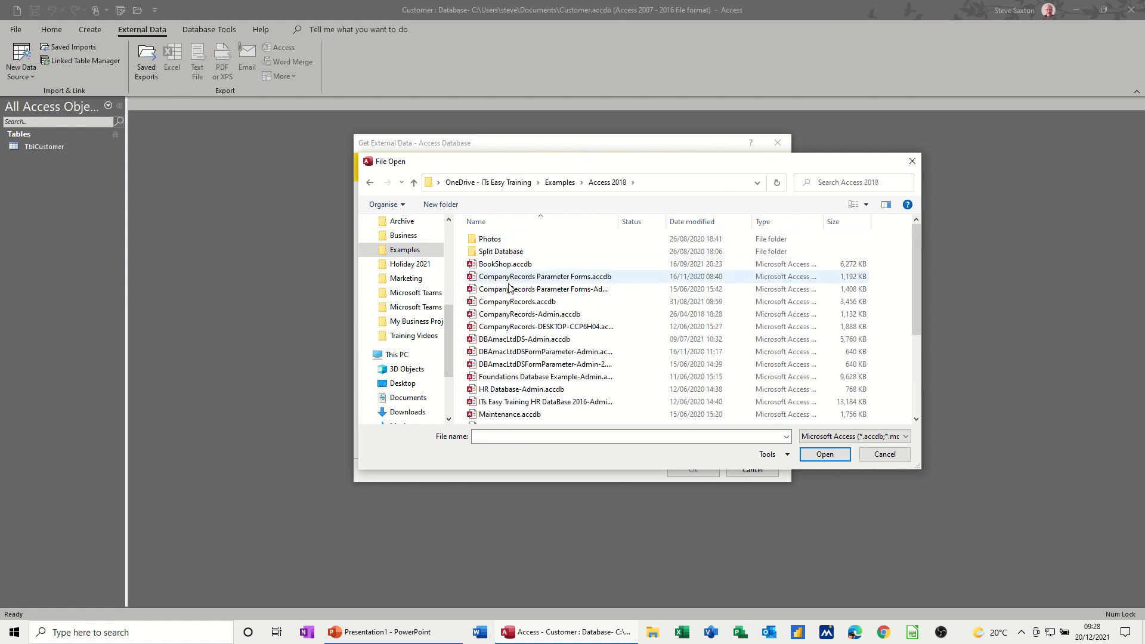
left_click(495, 304)
double_click(496, 303)
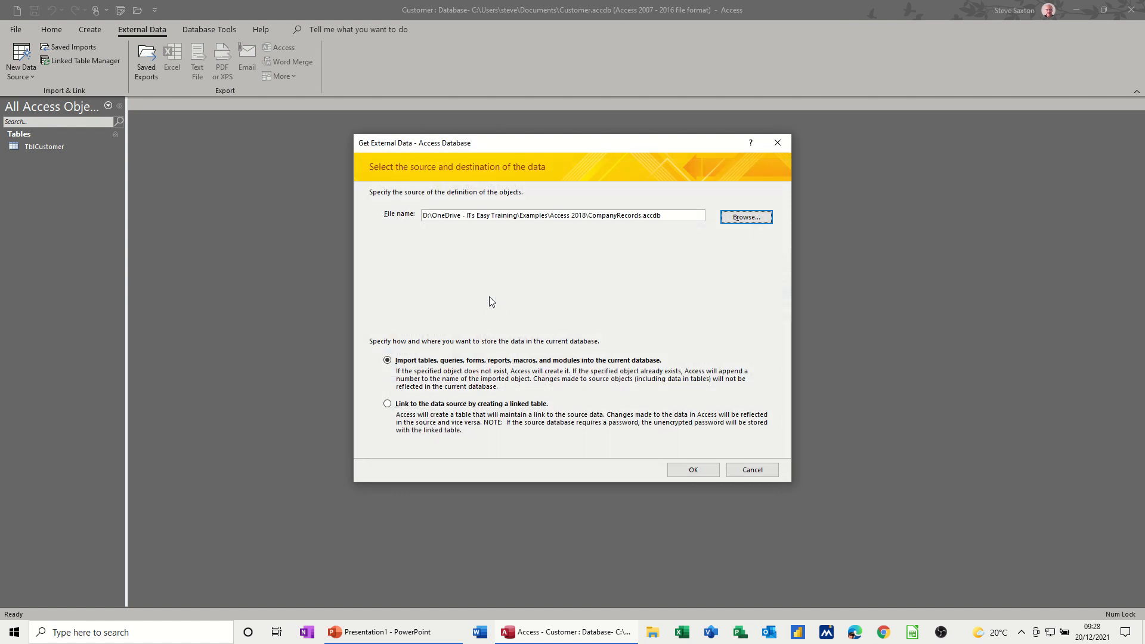
left_click(695, 471)
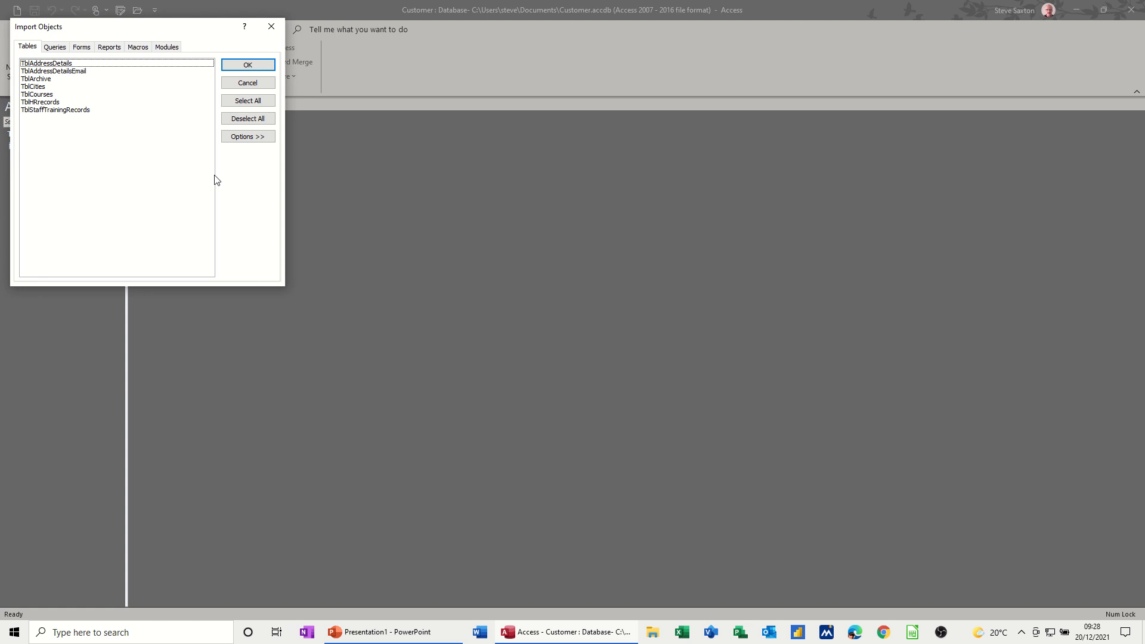
Import the TblAddressDetails table into the current database and finish the import without saving the import steps
left_click(52, 64)
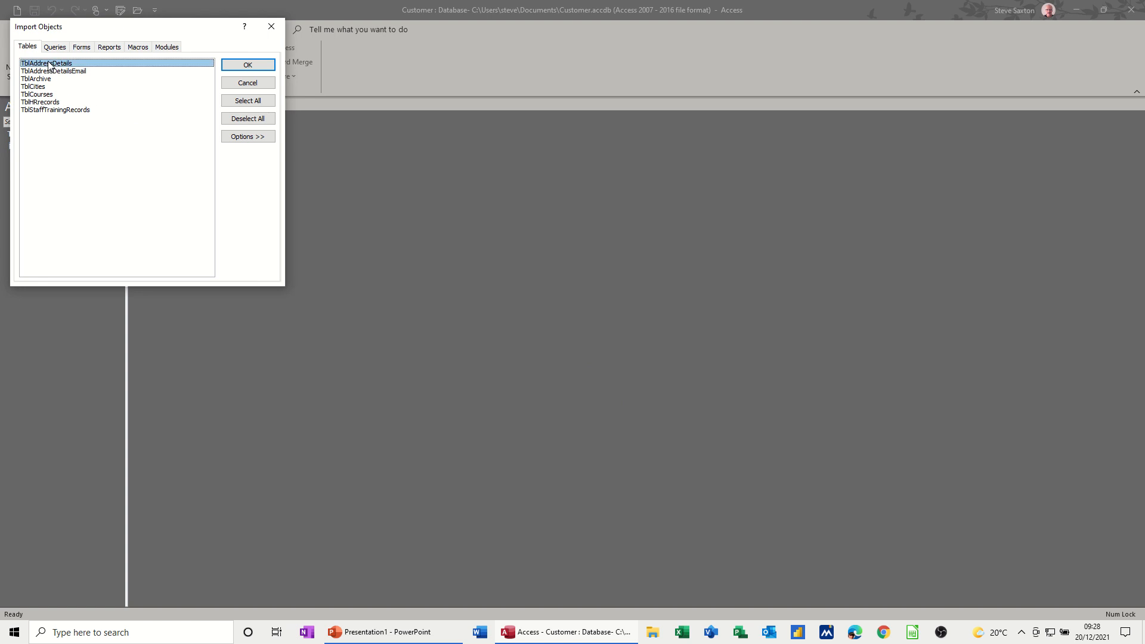
left_click(53, 49)
left_click(83, 48)
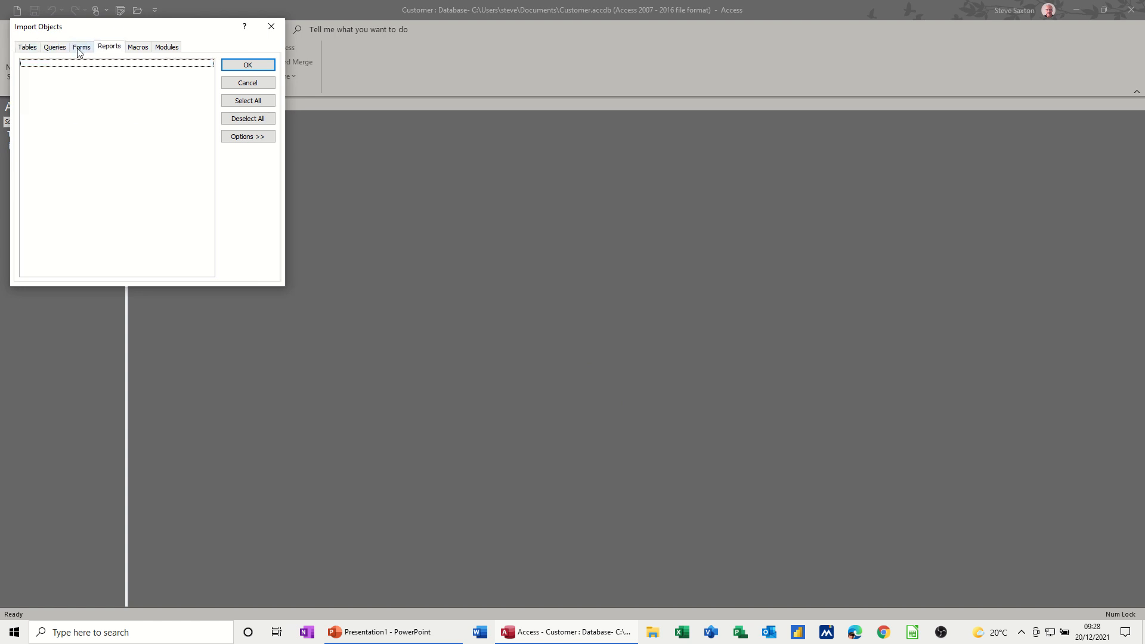
left_click(29, 48)
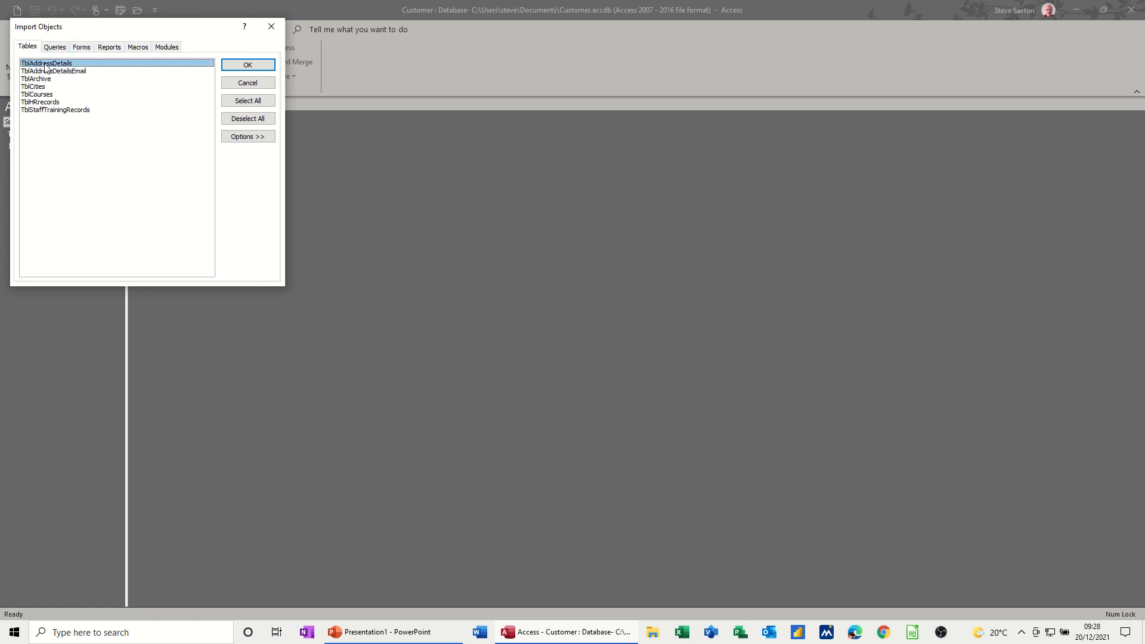
left_click(246, 65)
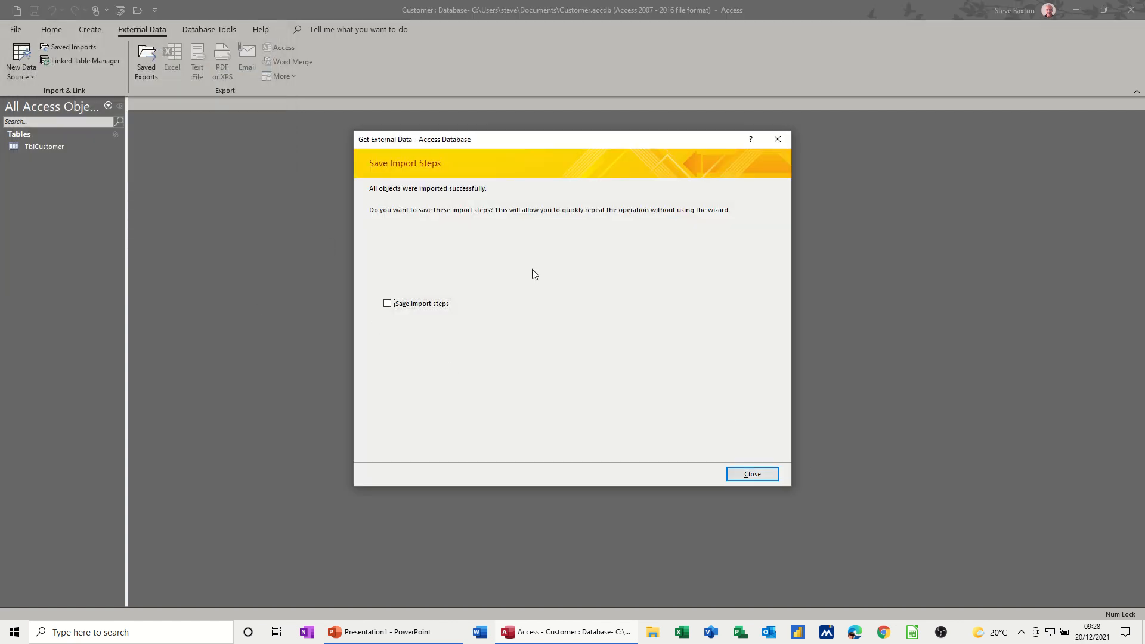
left_click(743, 475)
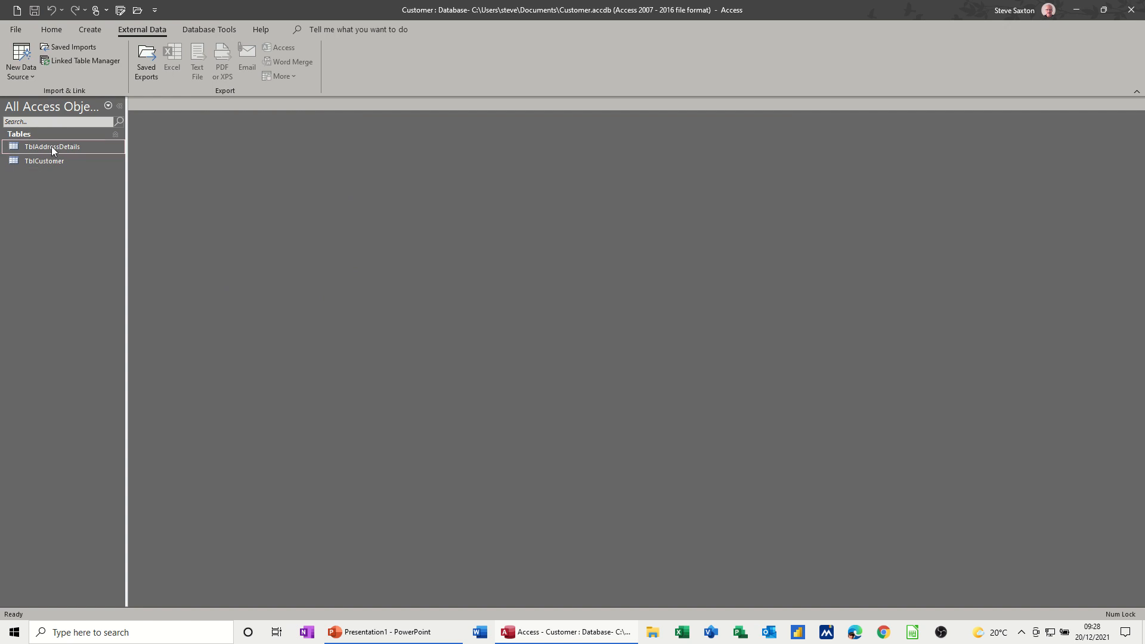
Examine the records and the Country column's filter choices in the imported TblAddressDetails table, and close the table unchanged
double_click(51, 146)
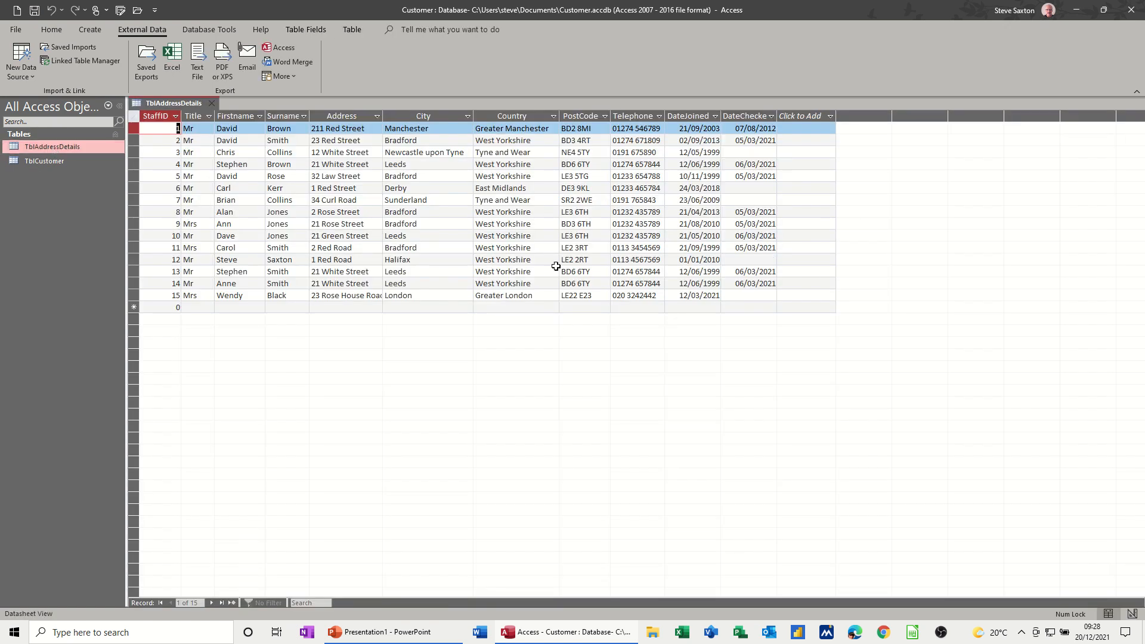
left_click(212, 105)
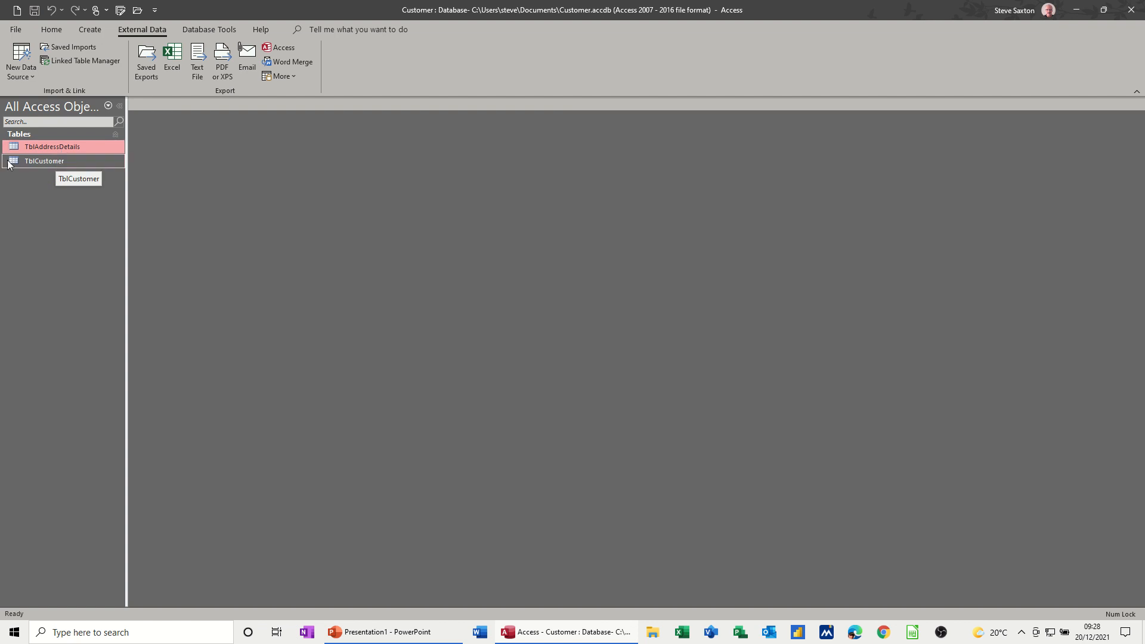
double_click(56, 147)
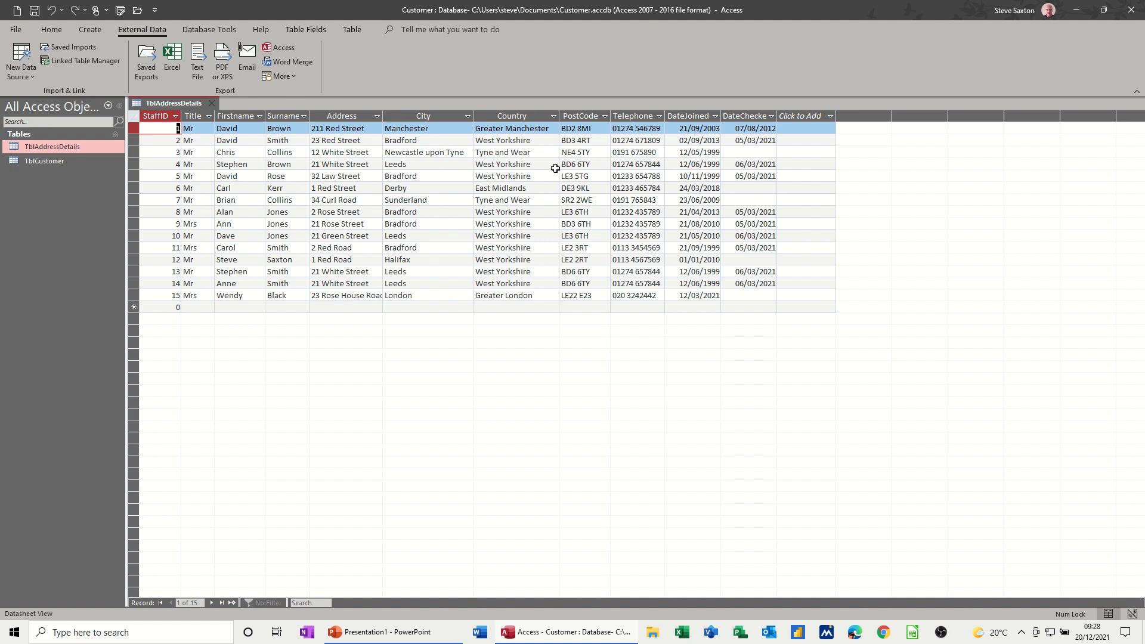
left_click(553, 117)
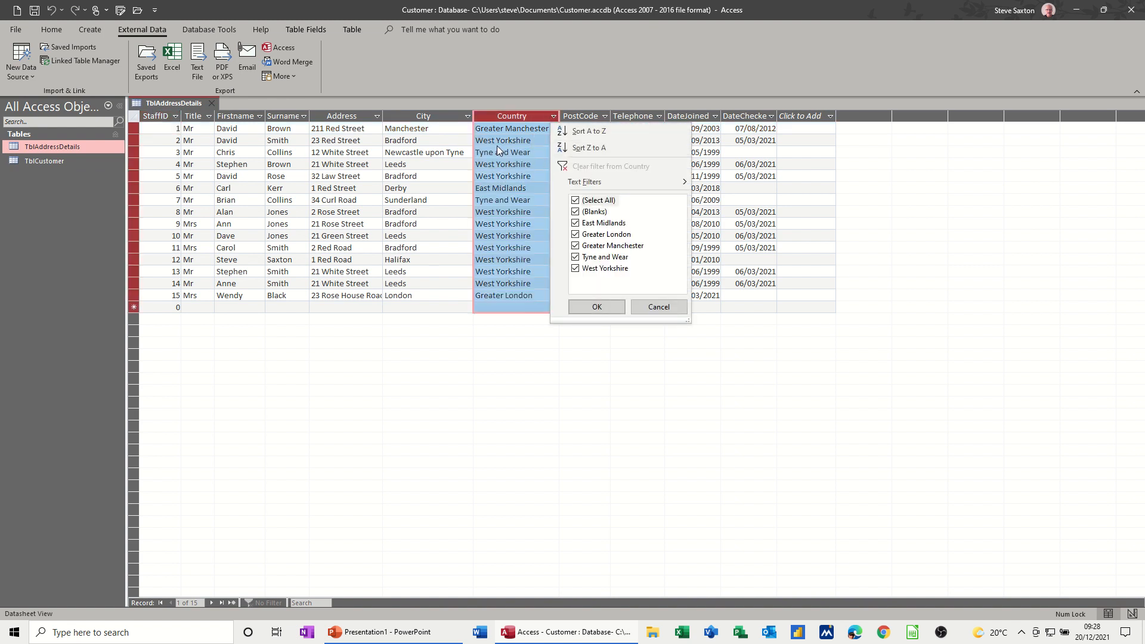
left_click(650, 309)
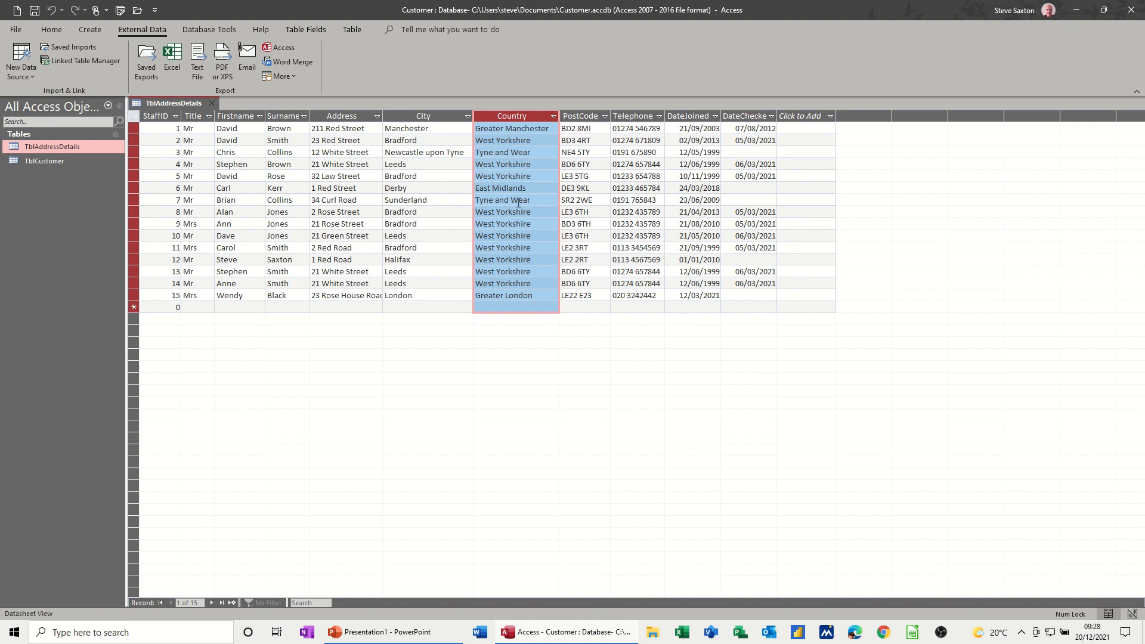
left_click(501, 212)
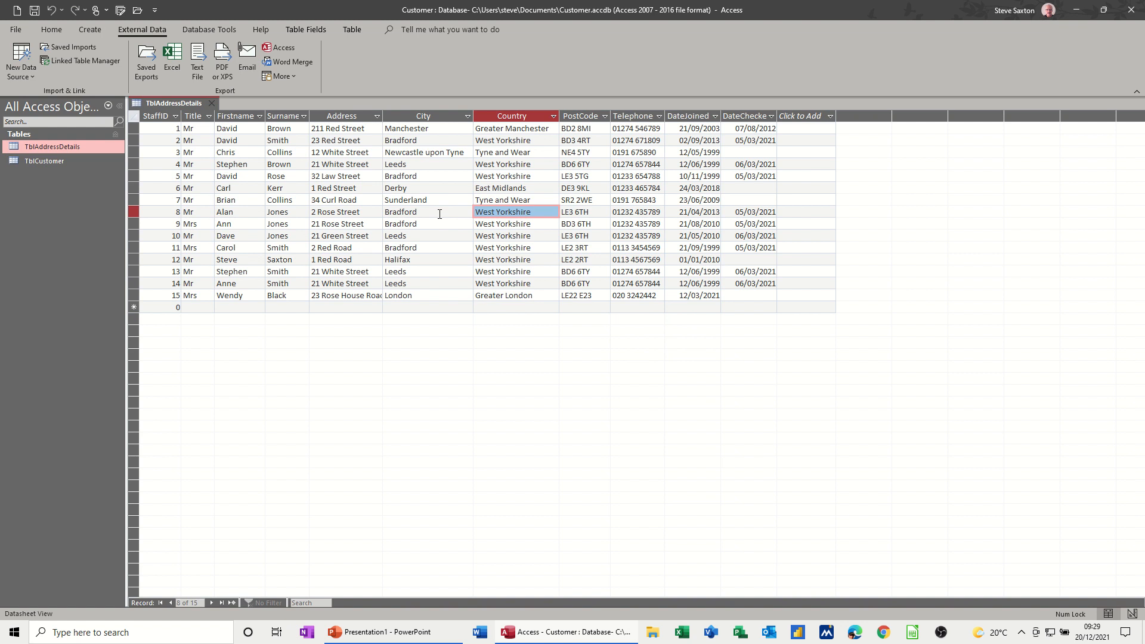
left_click(211, 103)
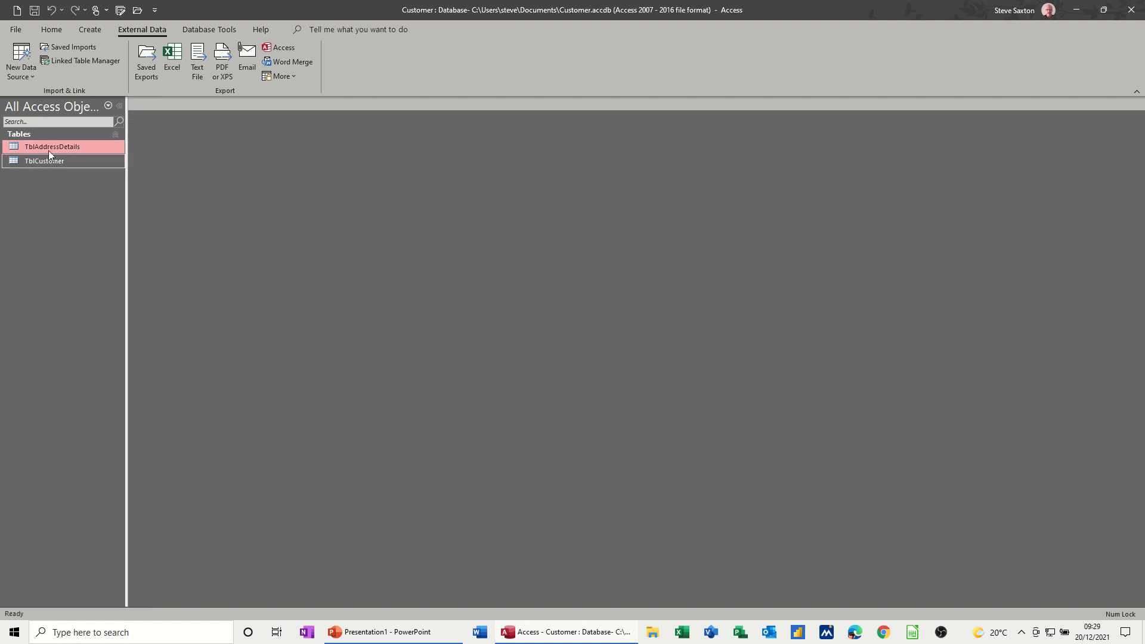
Create a new query in Design View, add TblAddressDetails to it and enlarge its field list to show every field
left_click(88, 31)
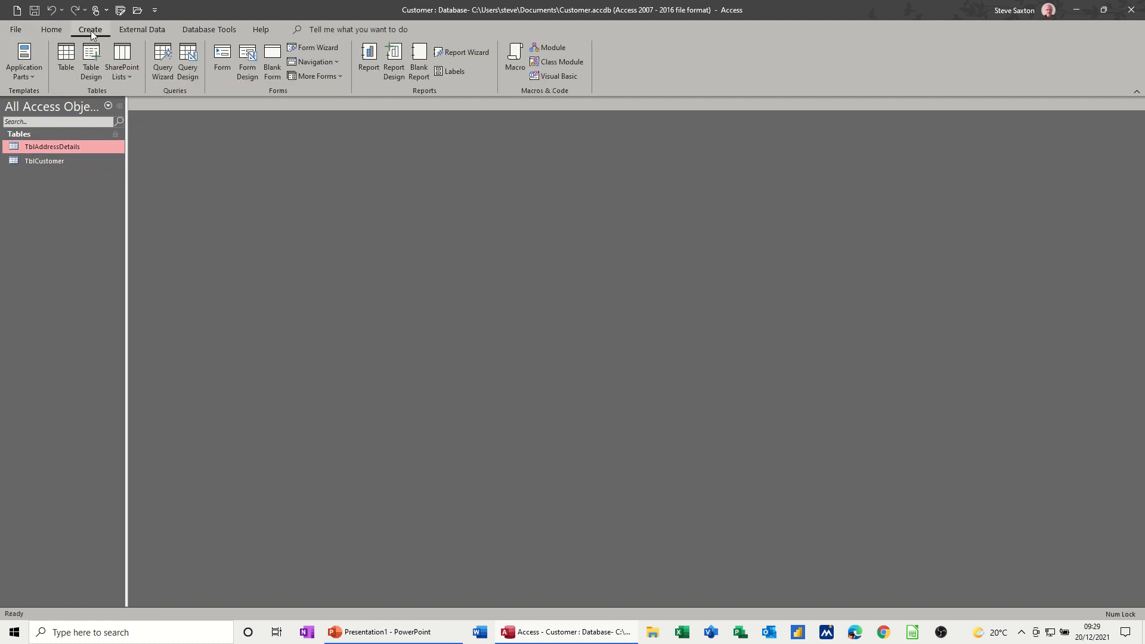
left_click(192, 64)
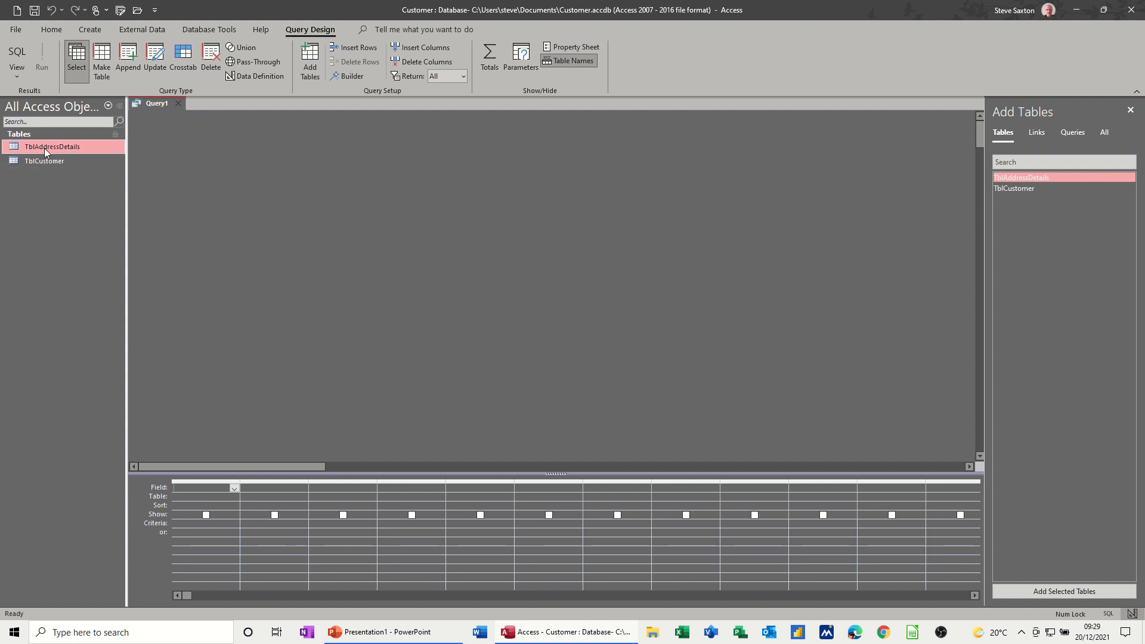
left_click_drag(47, 152, 401, 190)
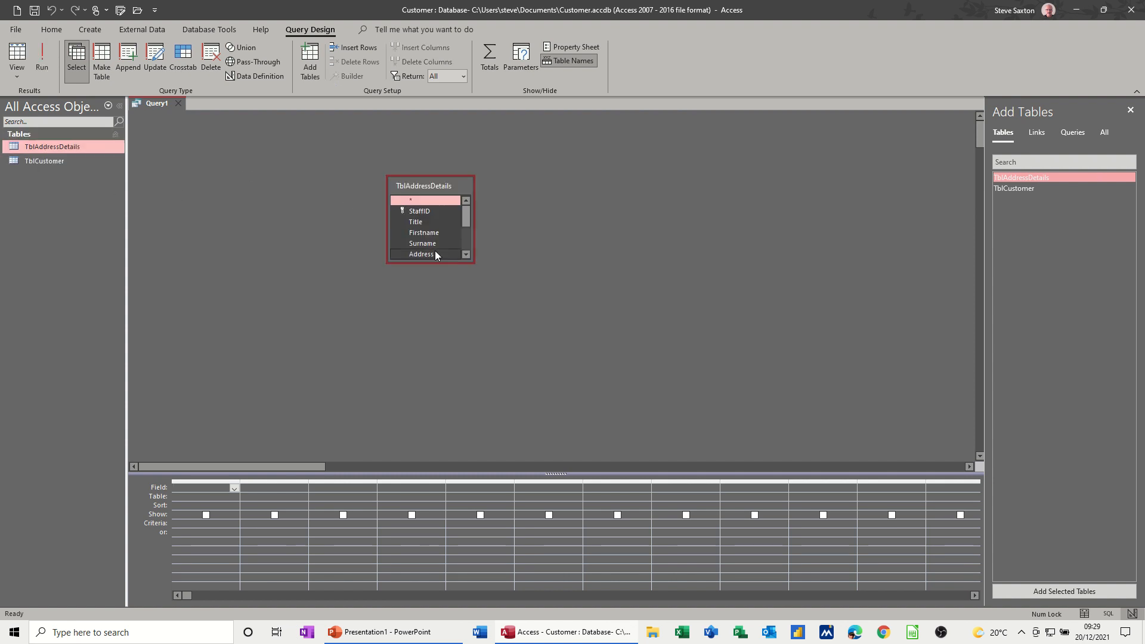
left_click_drag(461, 264, 485, 344)
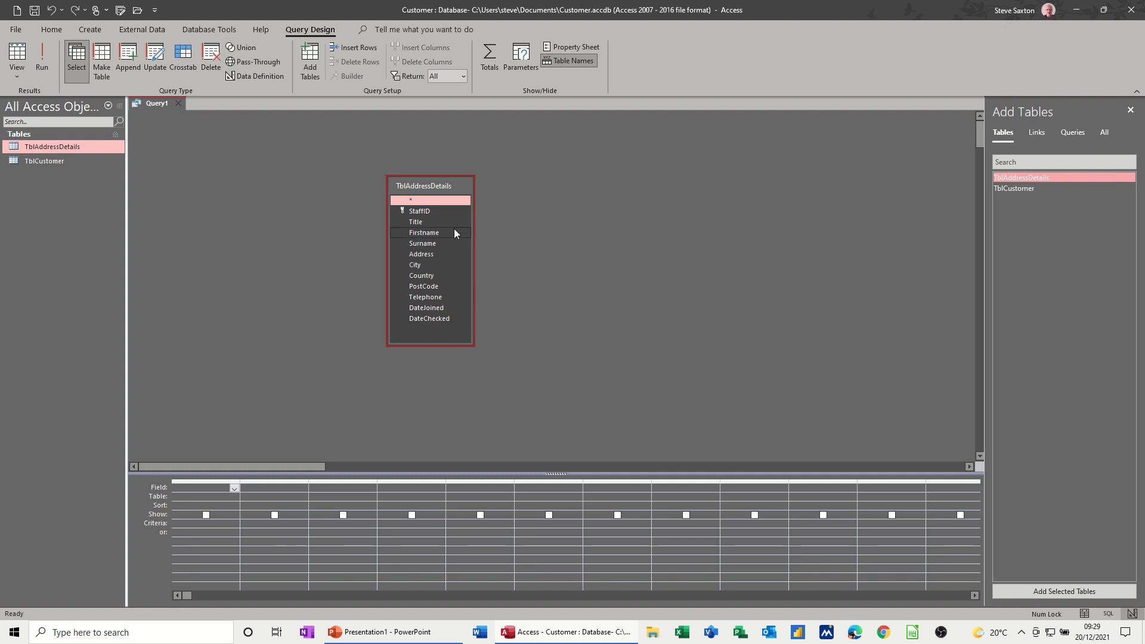
Add all TblAddressDetails fields except DateChecked to the query design grid
double_click(428, 186)
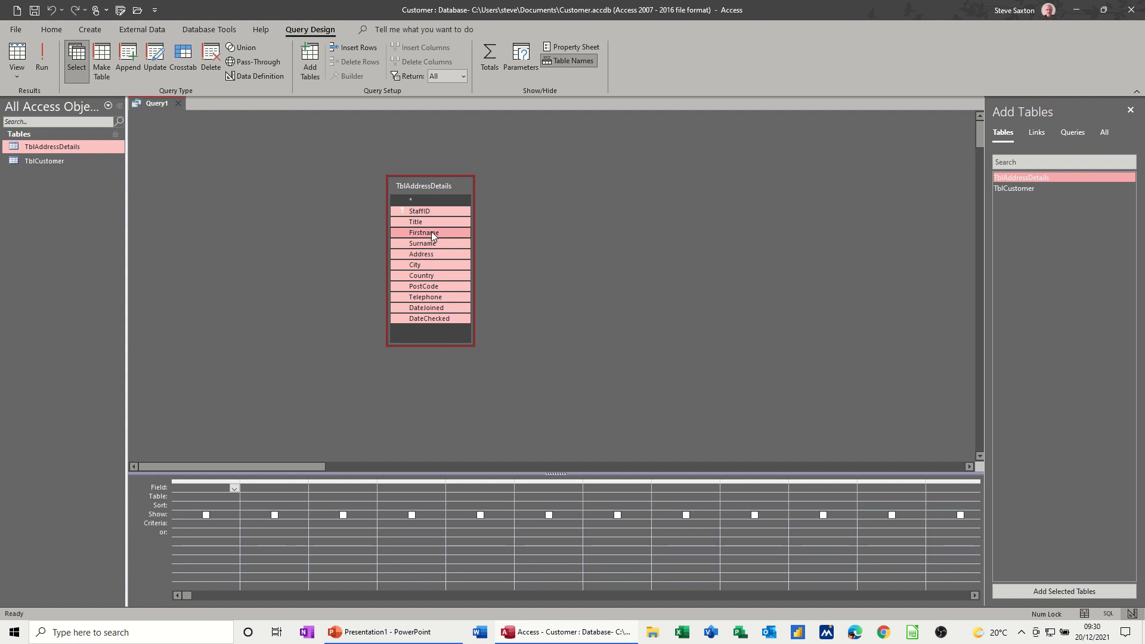
left_click_drag(430, 223, 208, 486)
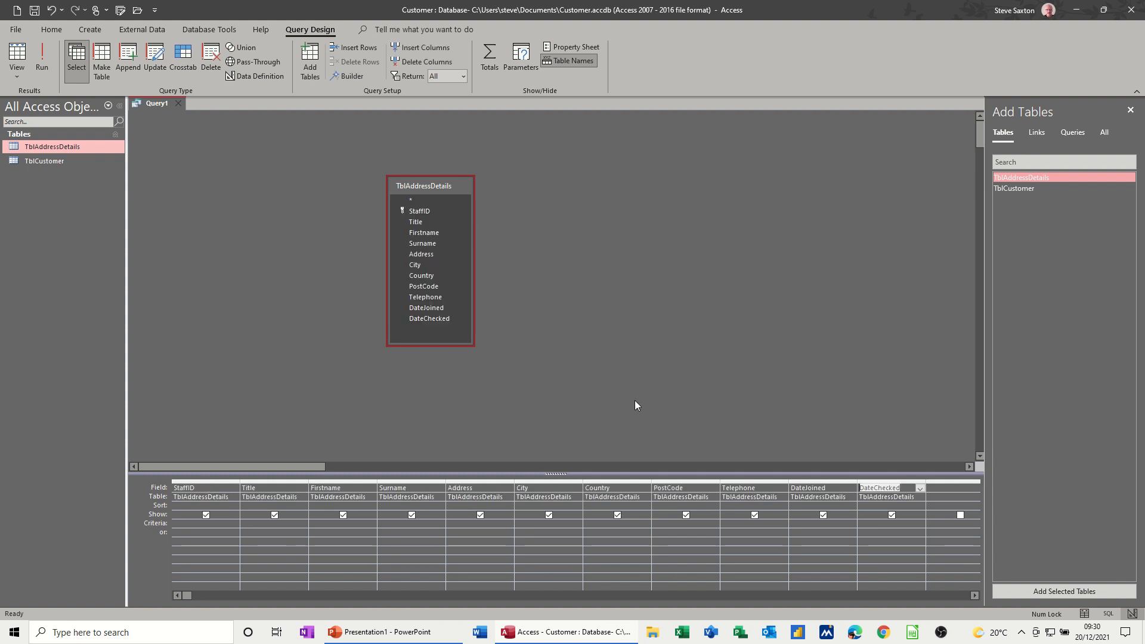
key("Delete")
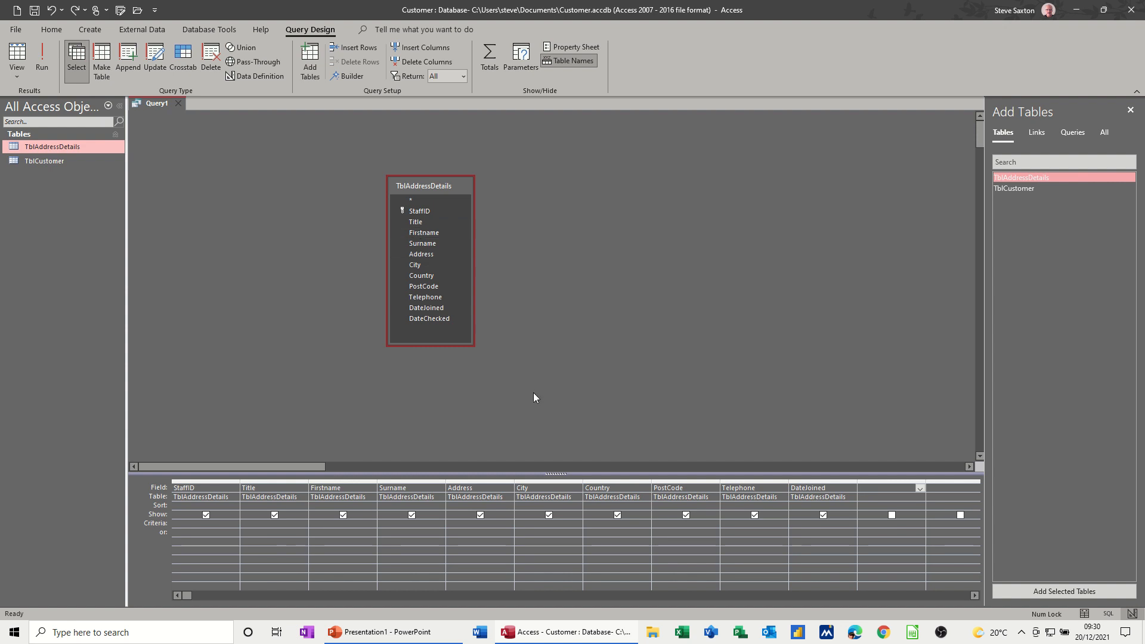
mouse_move(420, 235)
left_mouse_down()
mouse_move(584, 360)
mouse_move(565, 352)
mouse_move(855, 502)
mouse_move(607, 386)
mouse_move(438, 202)
mouse_move(440, 235)
left_mouse_up()
left_click(833, 449)
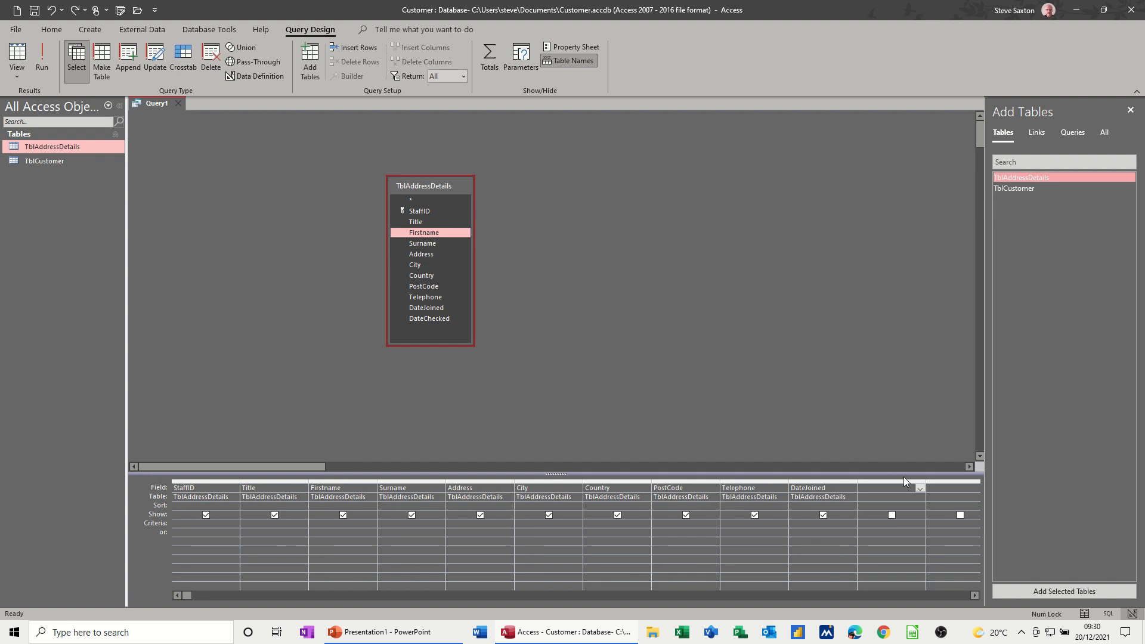
left_click(920, 488)
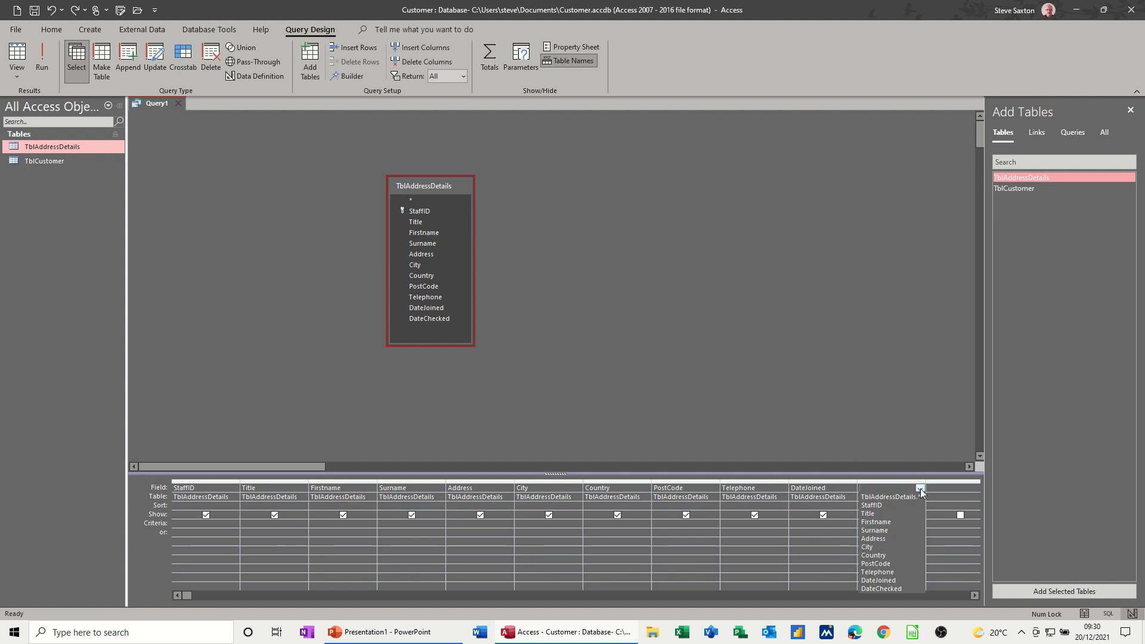
left_click(920, 488)
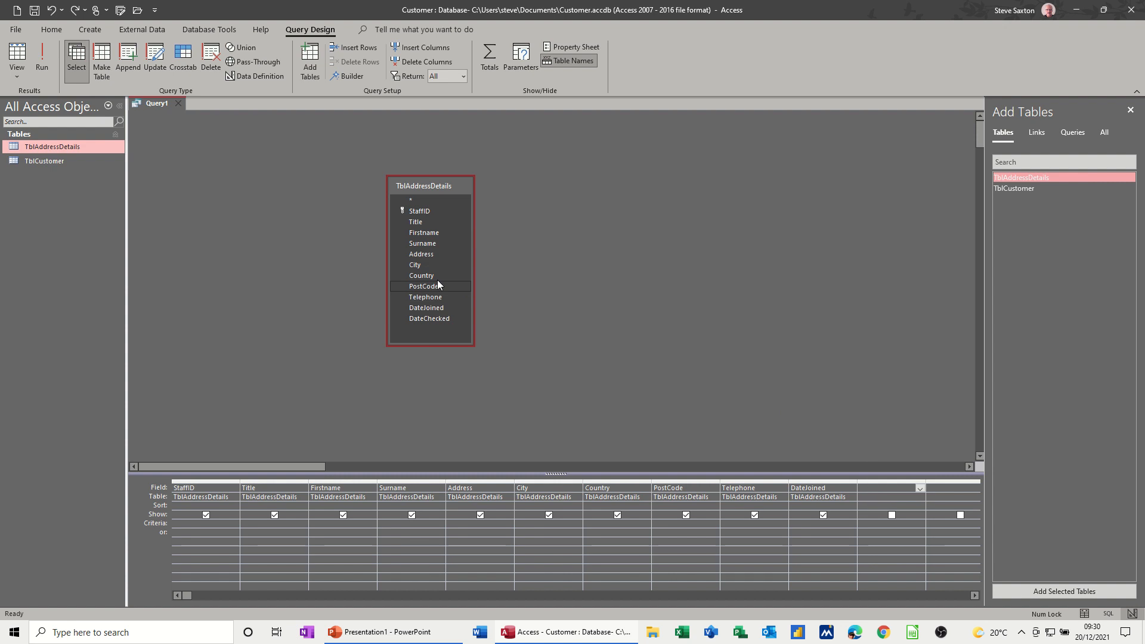
left_click(420, 201)
Check the city values in TblAddressDetails, set the query's City criterion to Bradford and run the query
double_click(43, 148)
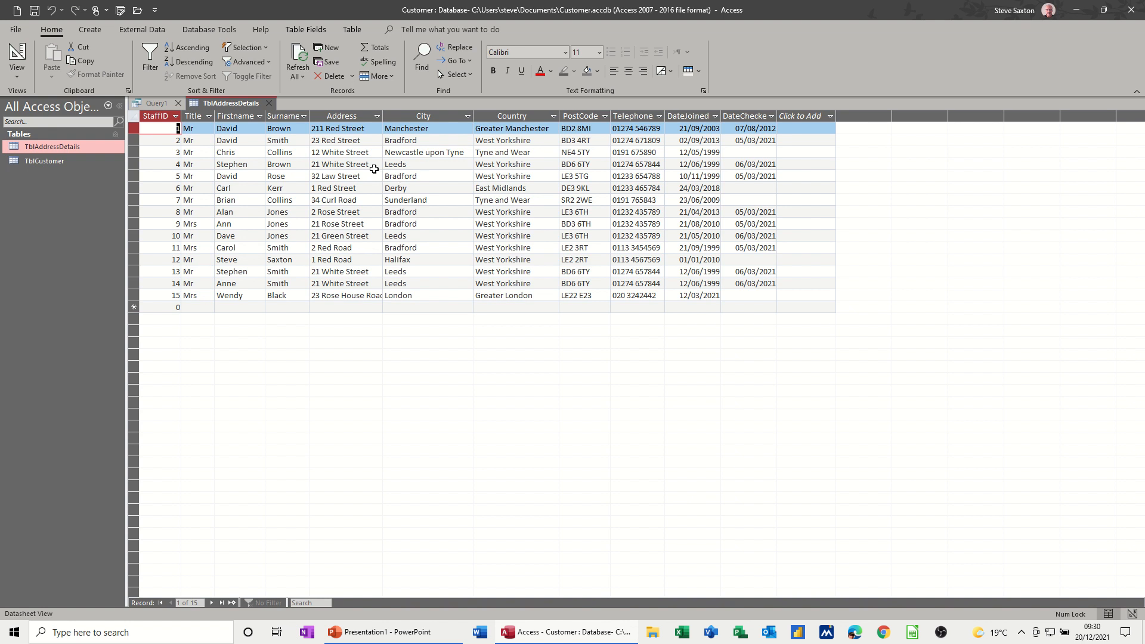
left_click(269, 103)
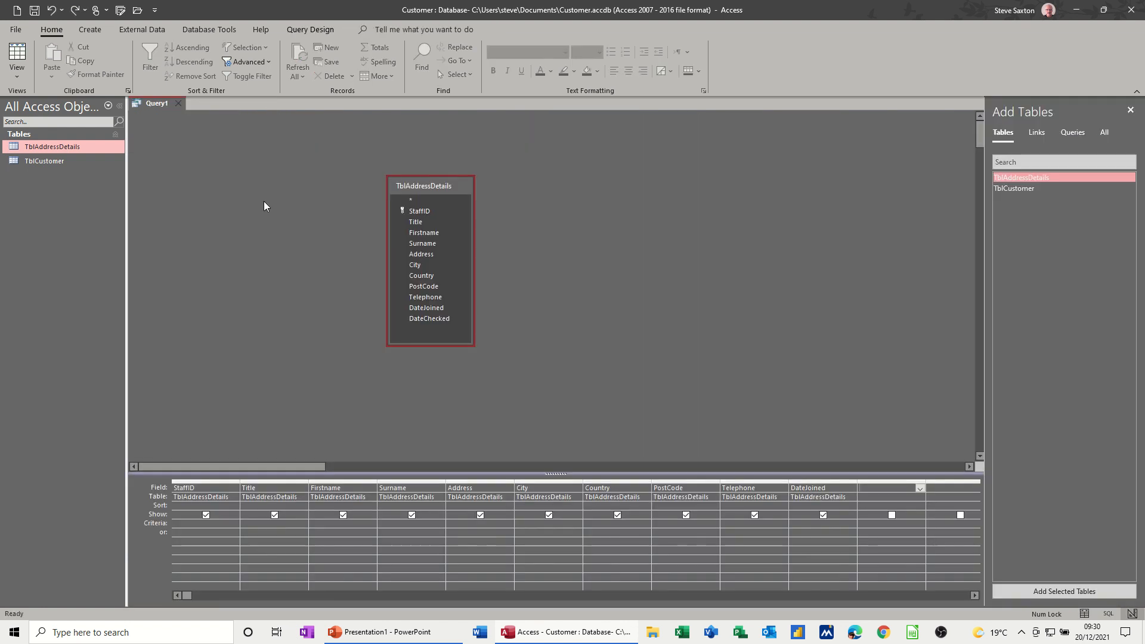
left_click(549, 530)
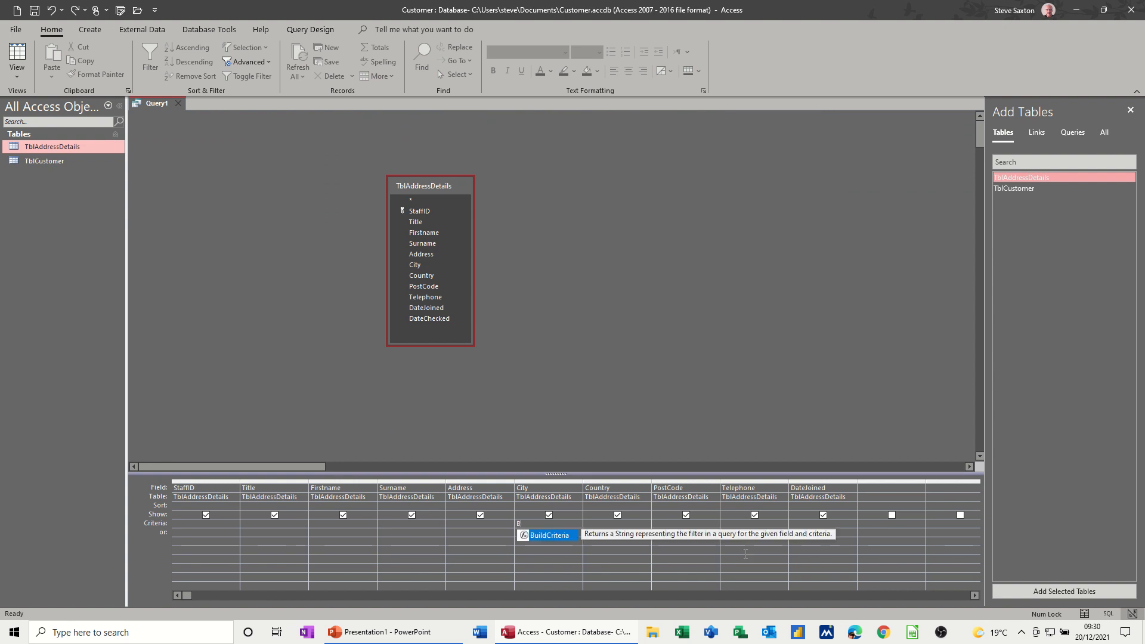
type("Bradford")
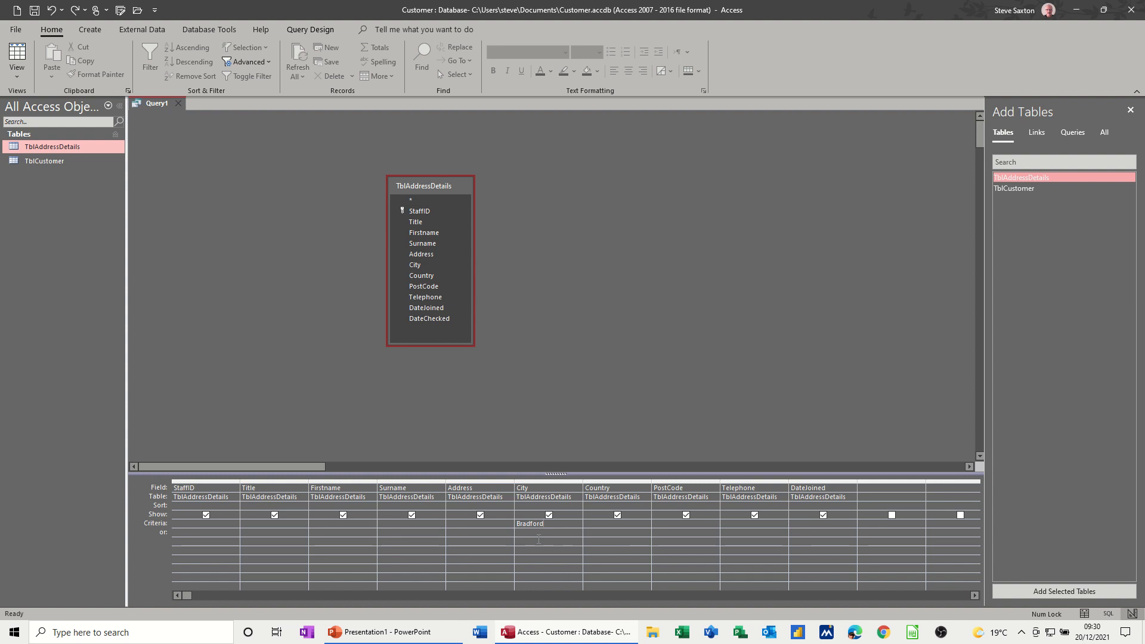
left_click(521, 533)
left_click(311, 31)
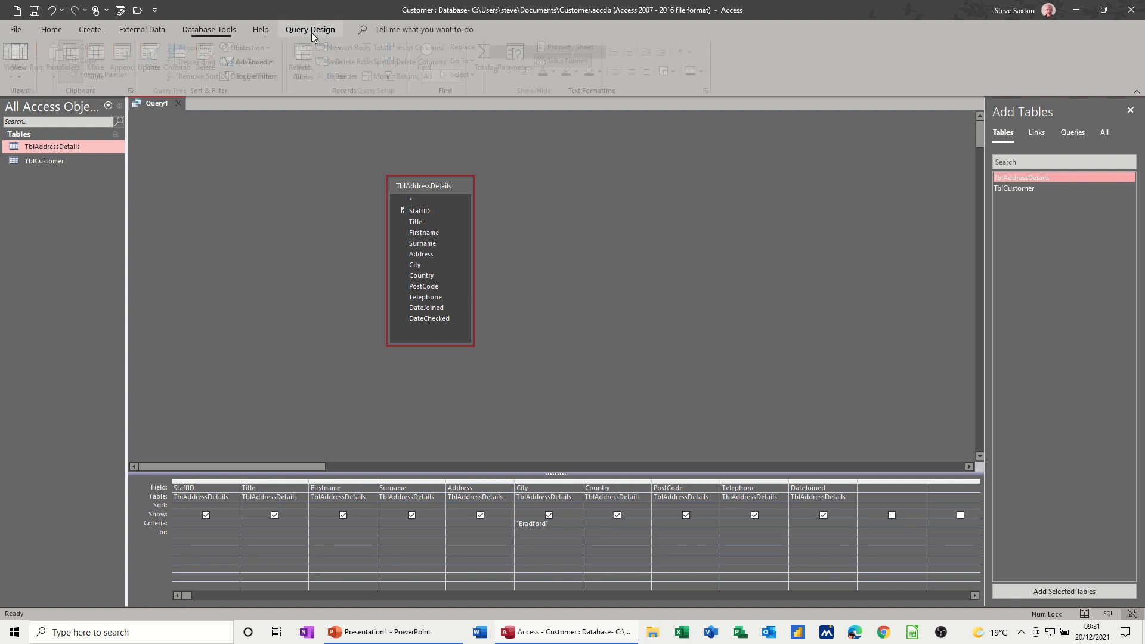
left_click(43, 57)
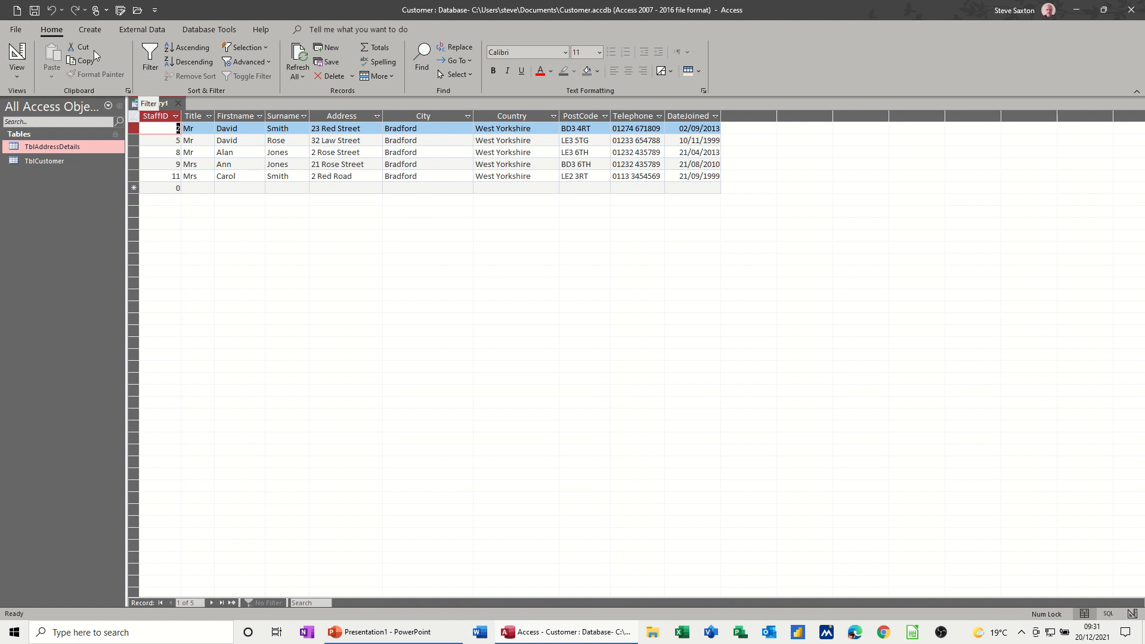
Save the query as QryBradford and close it
left_click(34, 11)
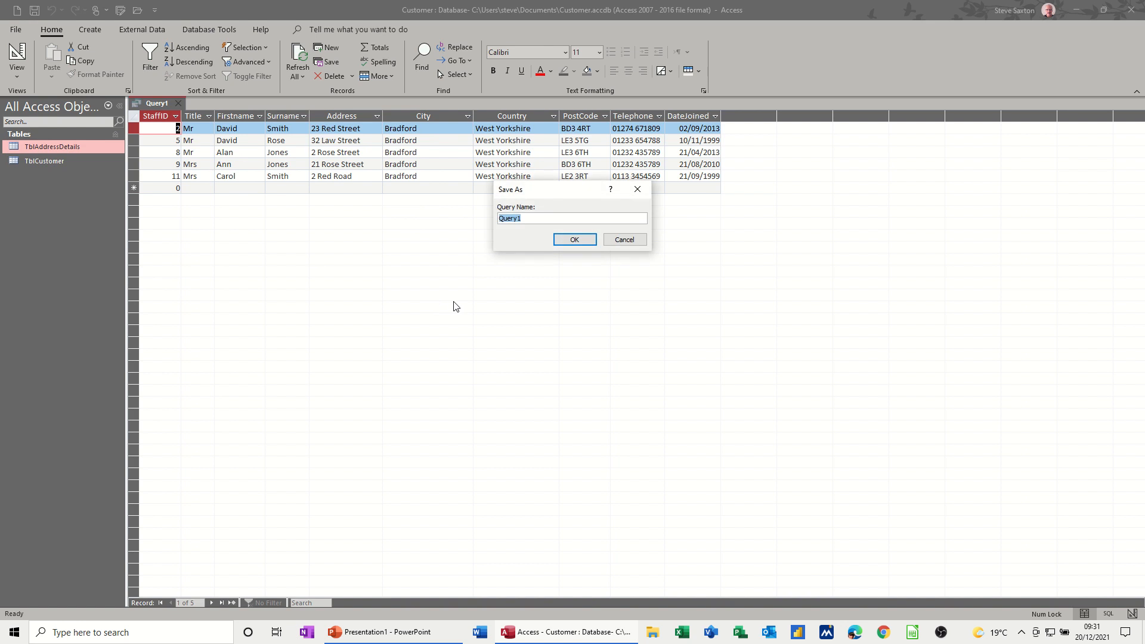
type("Q")
left_click(566, 242)
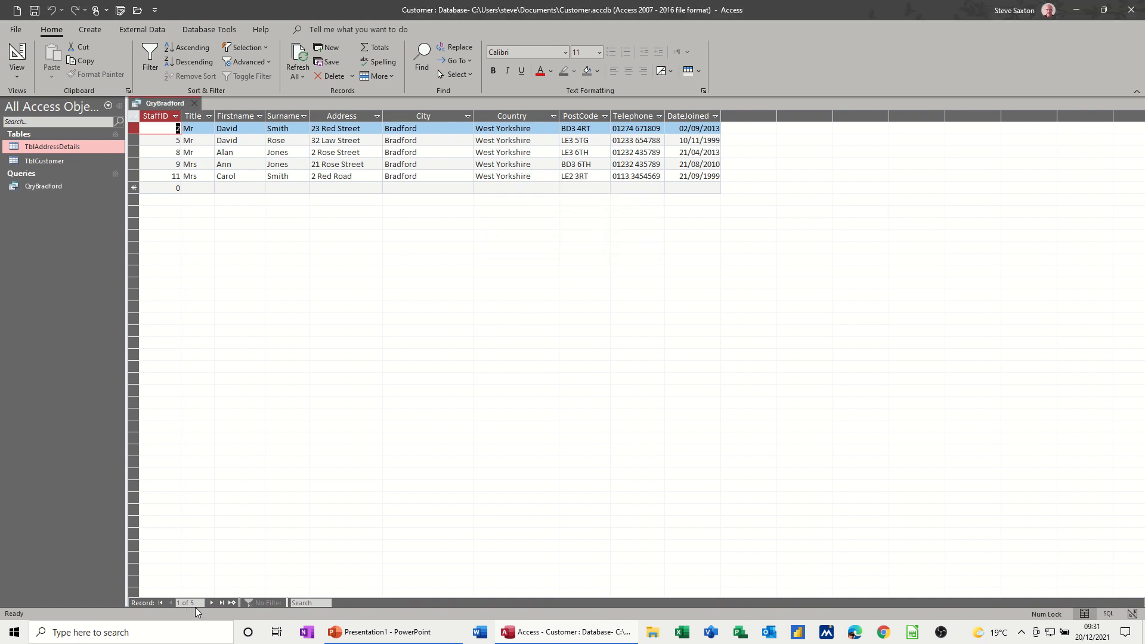
left_click(192, 104)
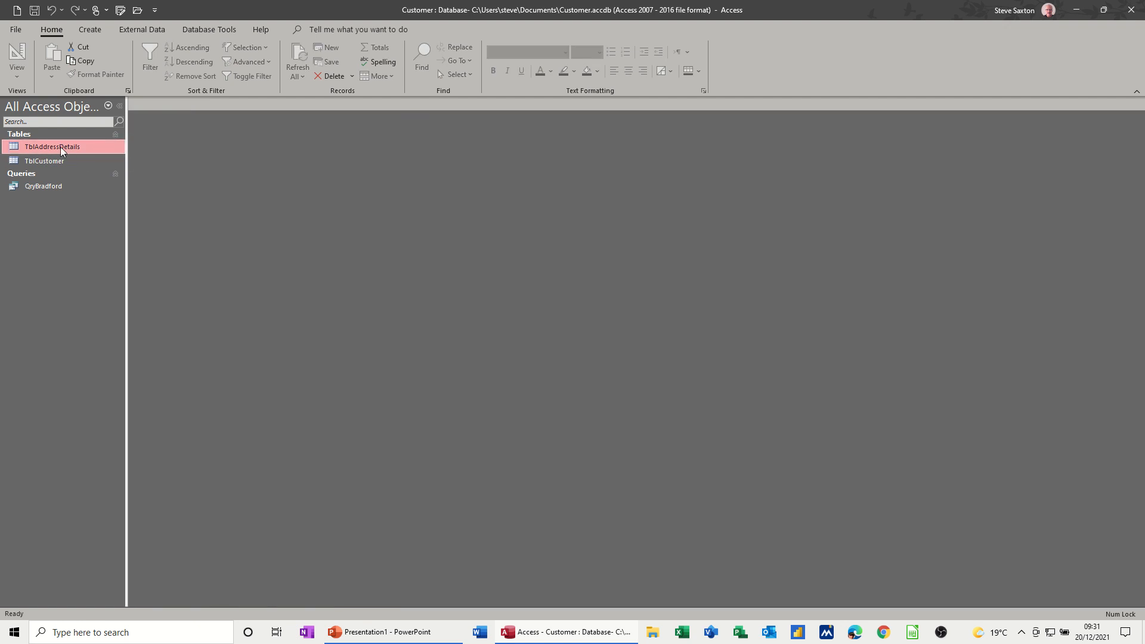
Open TblAddressDetails and try to display the list of city choices in the Derby record's City field
double_click(61, 149)
left_click(469, 191)
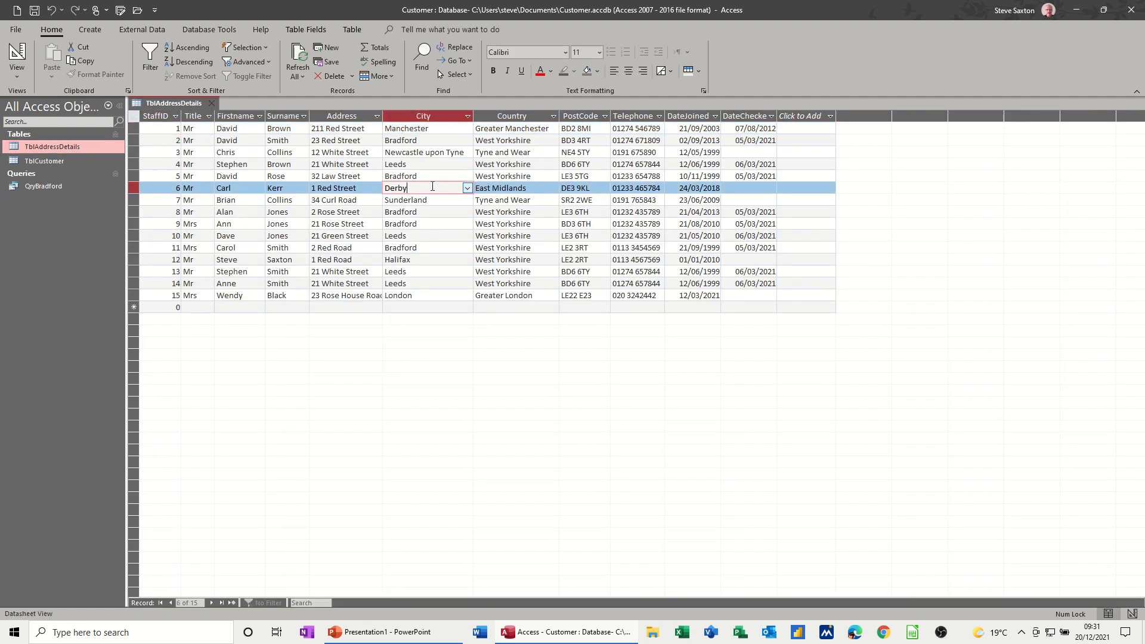
left_click(467, 189)
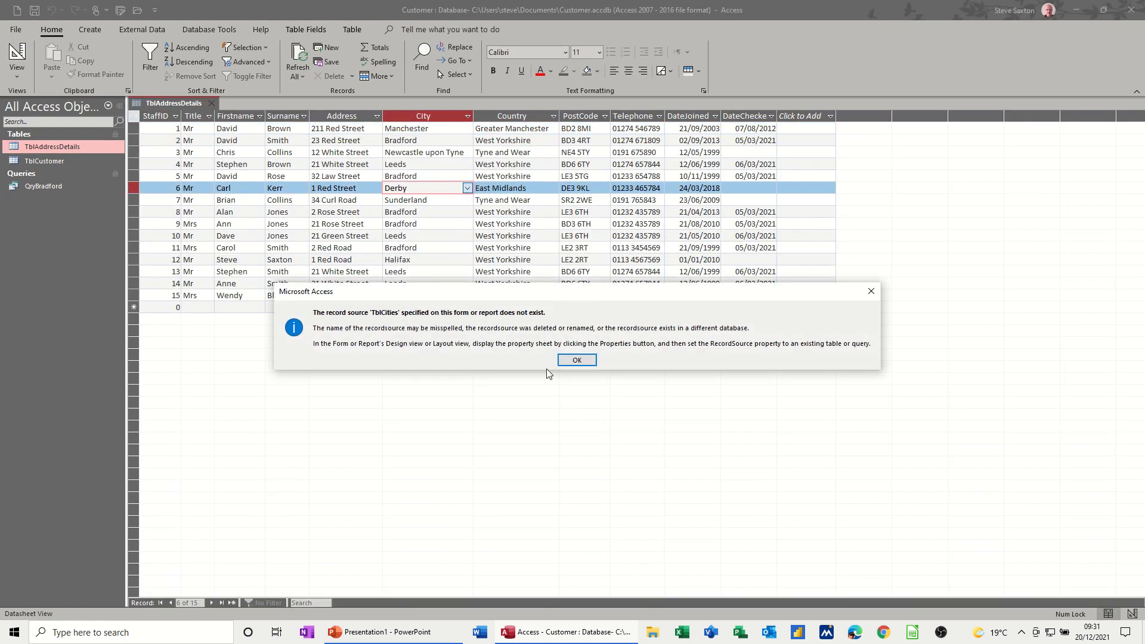
left_click(577, 360)
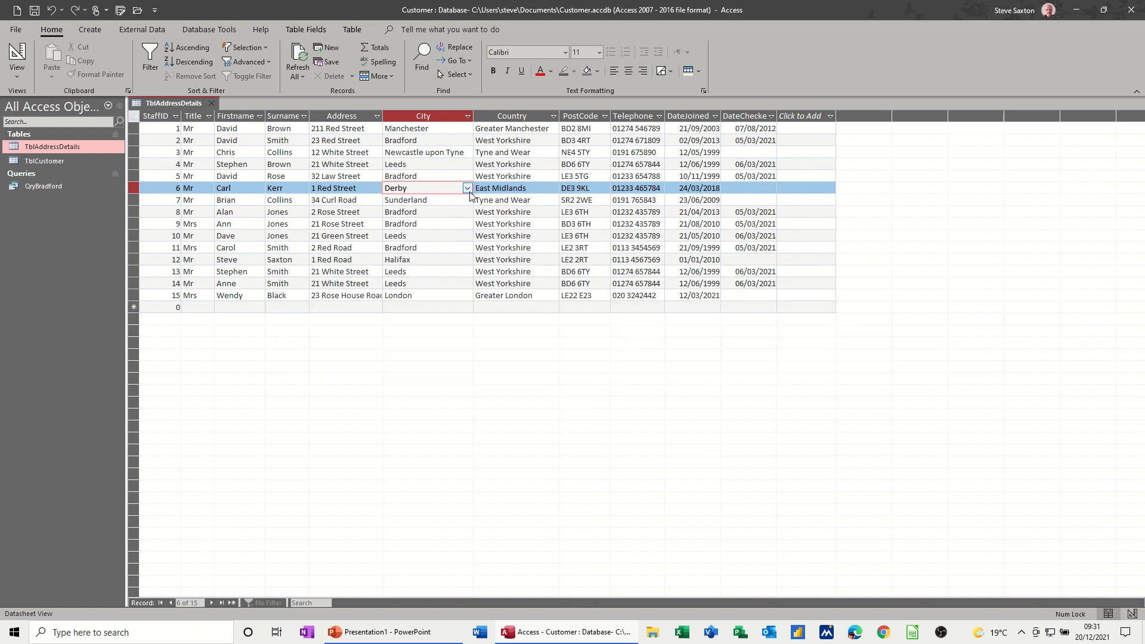
left_click(444, 223)
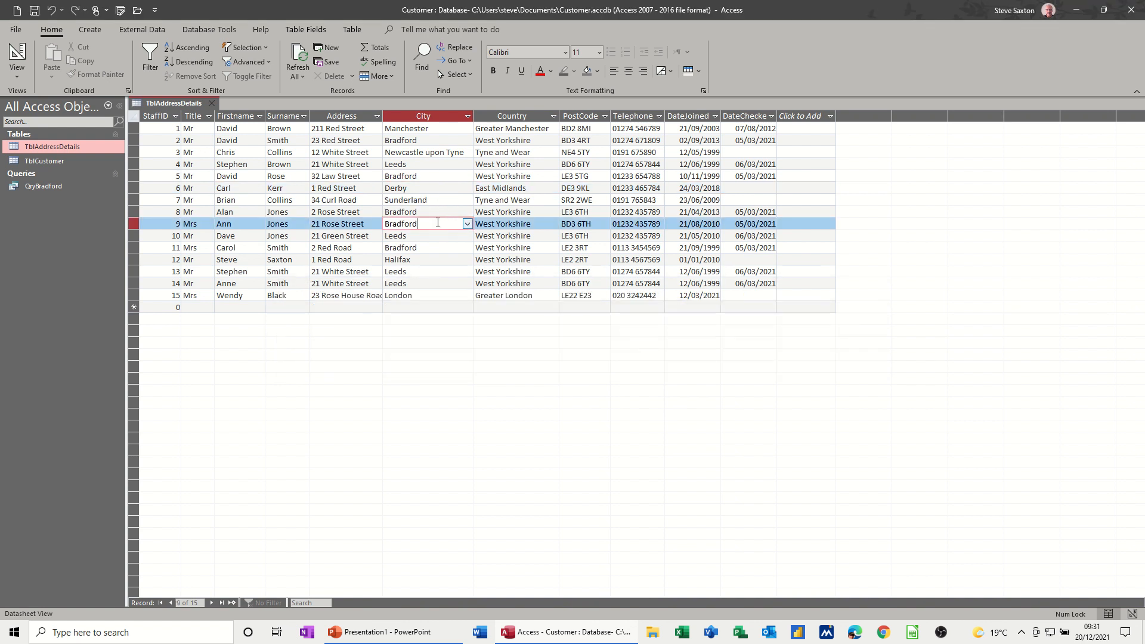
Set the City value of the sixth record in TblAddressDetails to Bradford
left_click(384, 189)
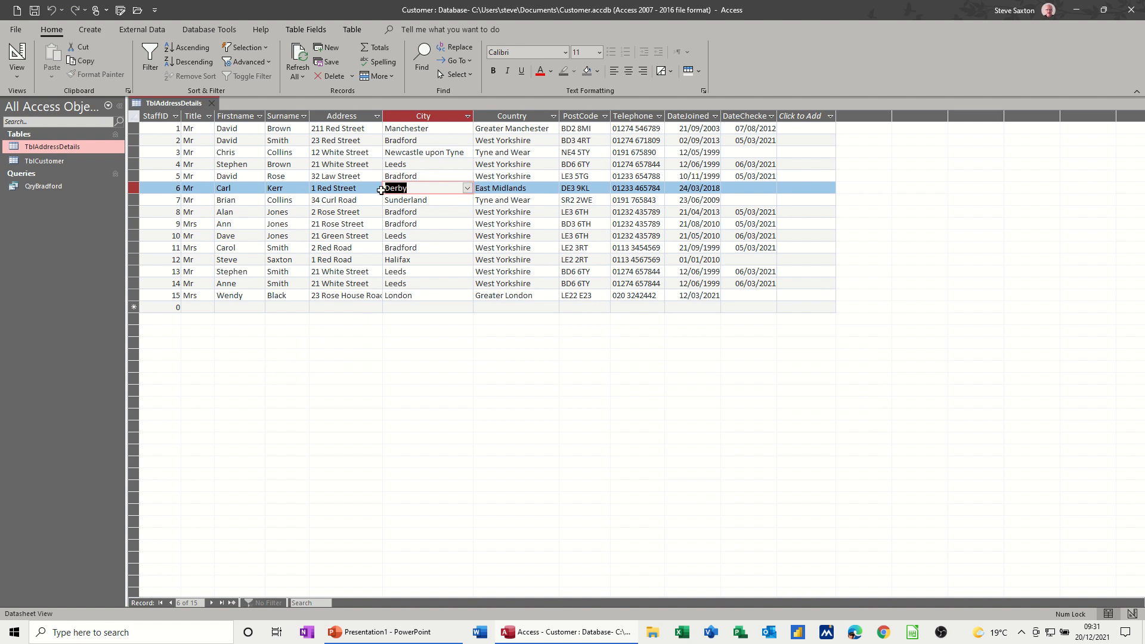
type("Bradford")
left_click(425, 224)
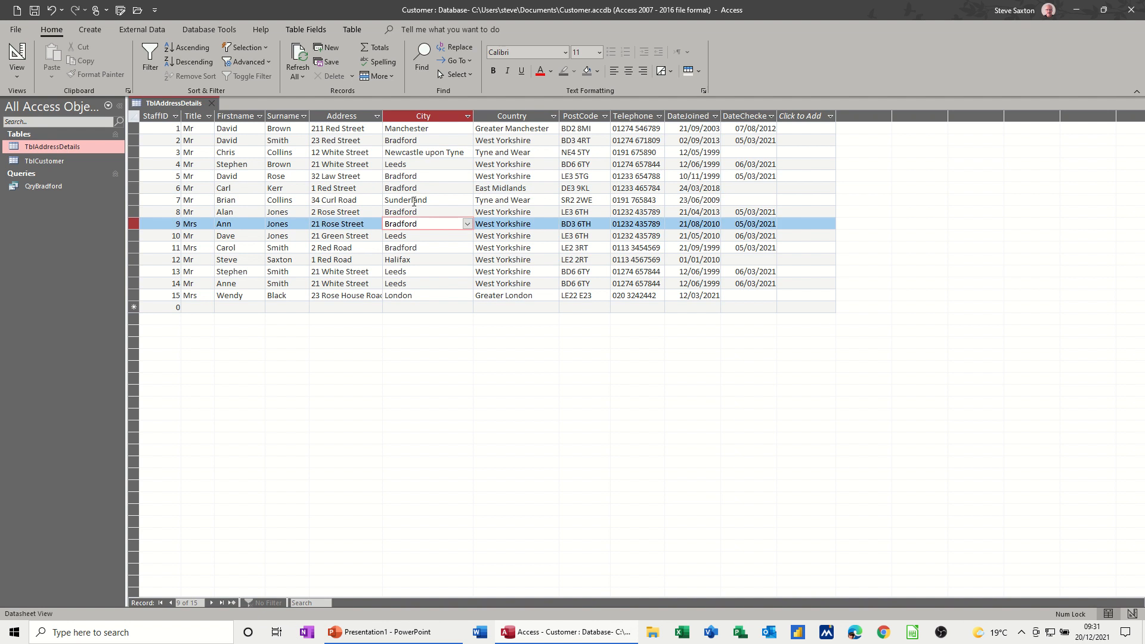
Close TblAddressDetails, then open QryBradford to check its records and close it
left_click(211, 102)
double_click(49, 186)
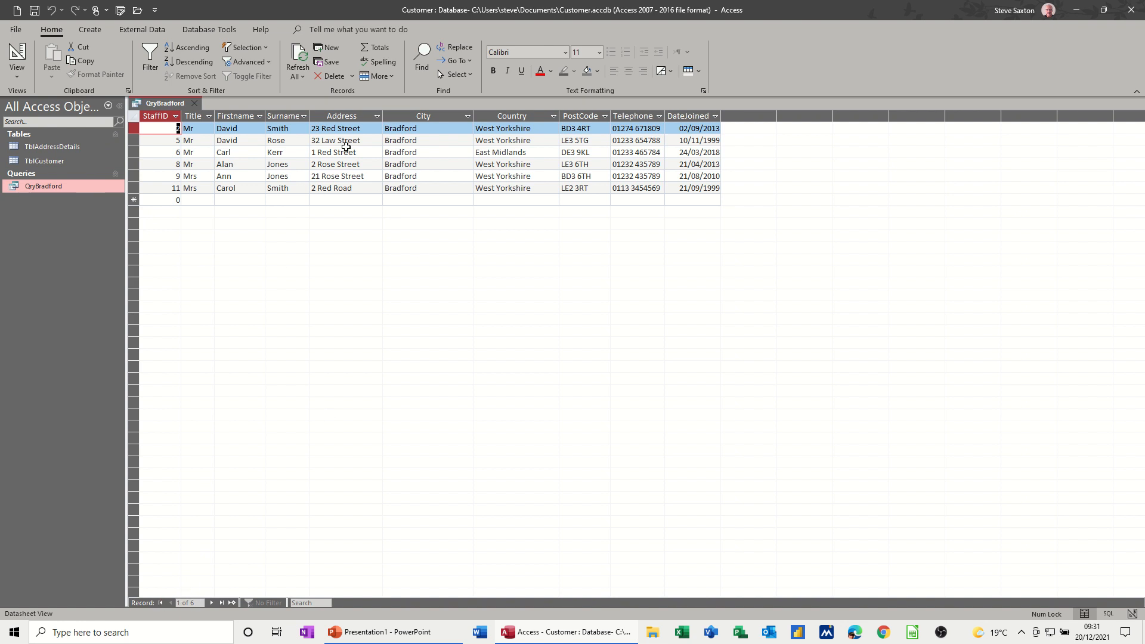
left_click(197, 105)
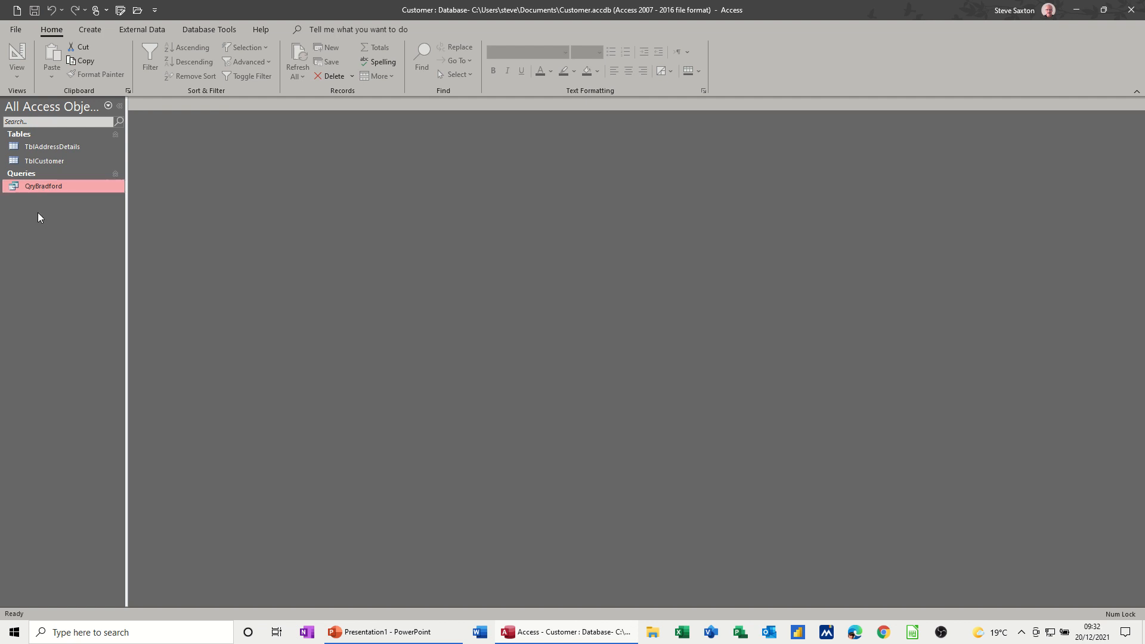
Create a report from QryBradford and save it as RptQryBradford, closing it
left_click(90, 29)
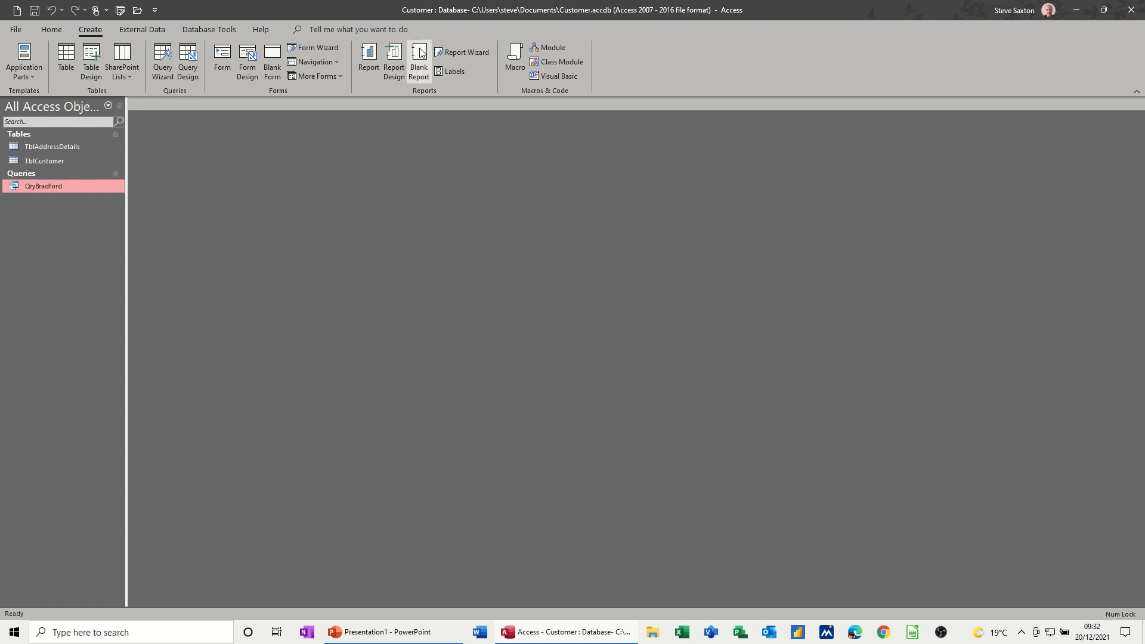
left_click(371, 55)
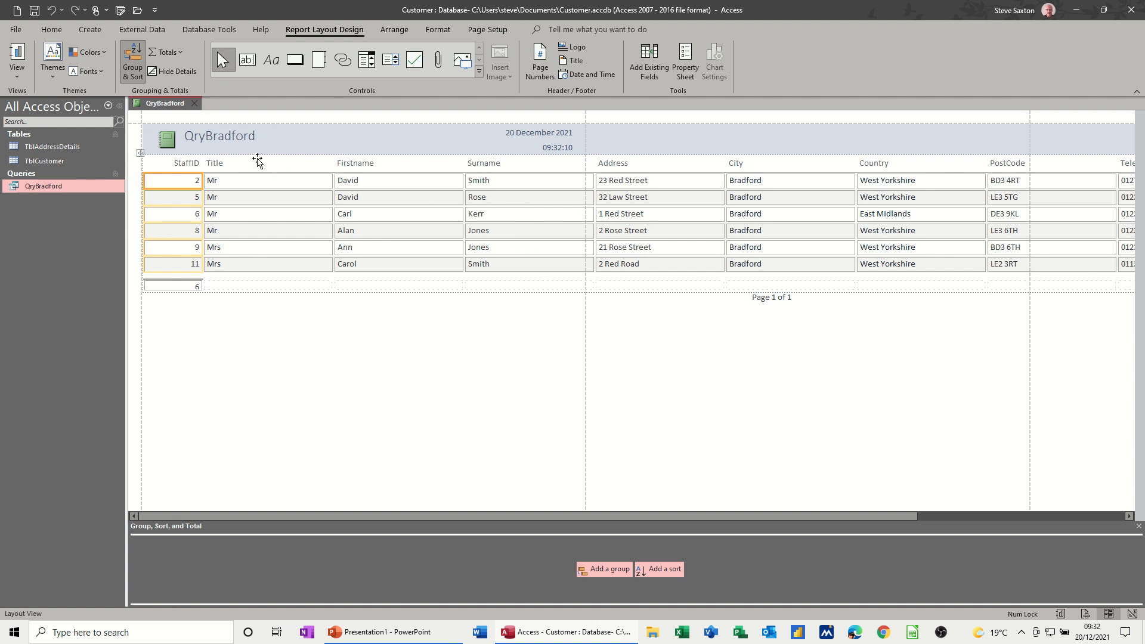
left_click(194, 104)
left_click(523, 347)
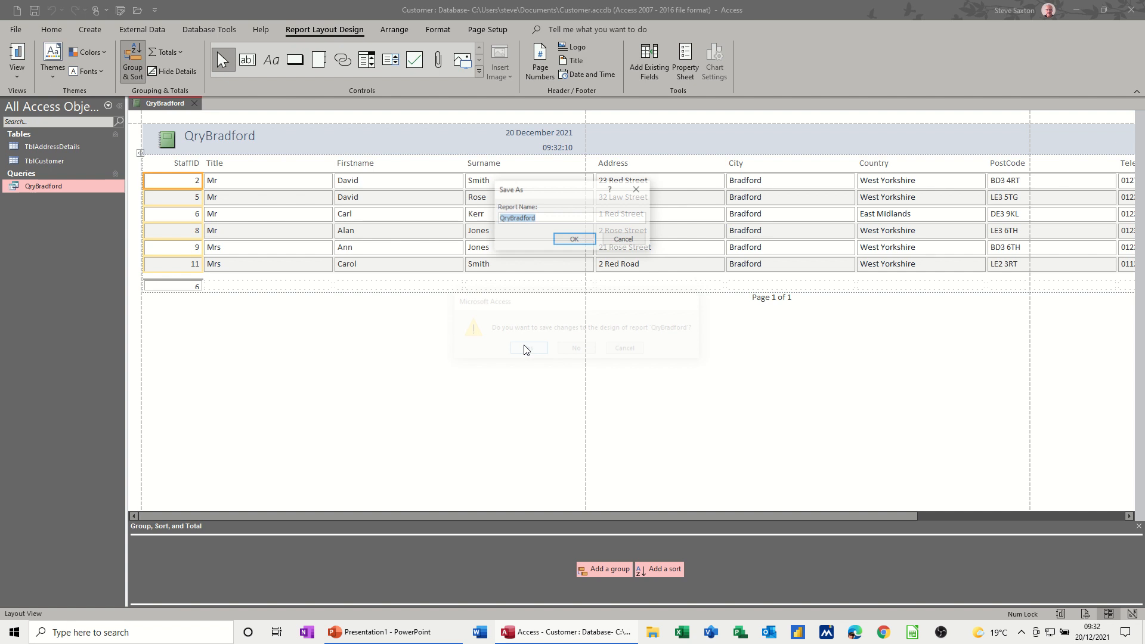
left_click(502, 219)
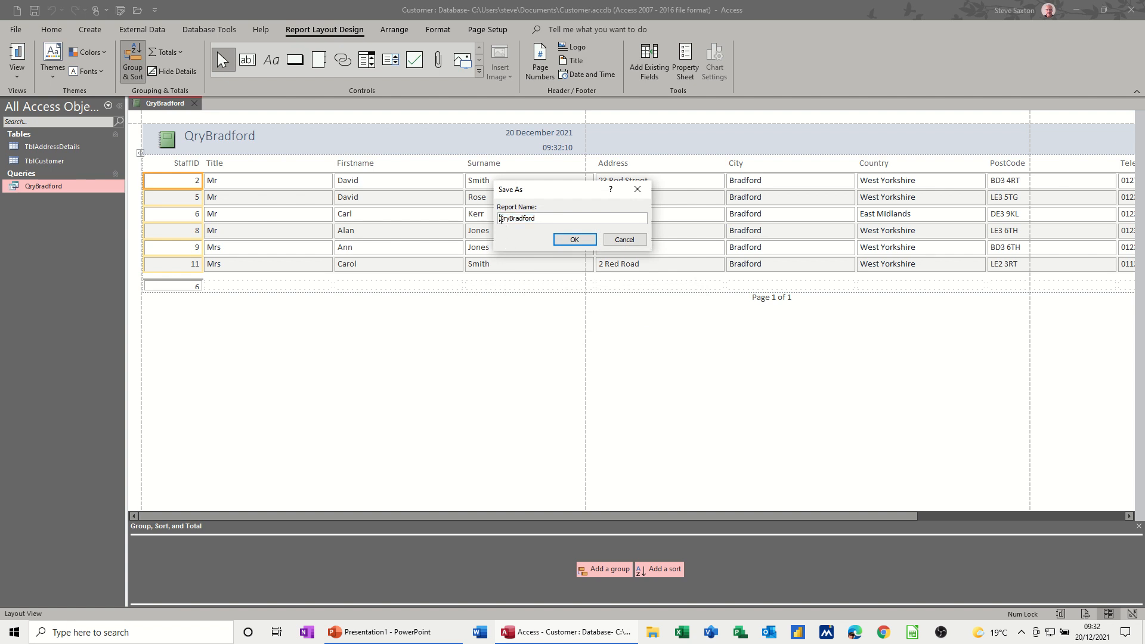
type("Rpt")
left_click(572, 239)
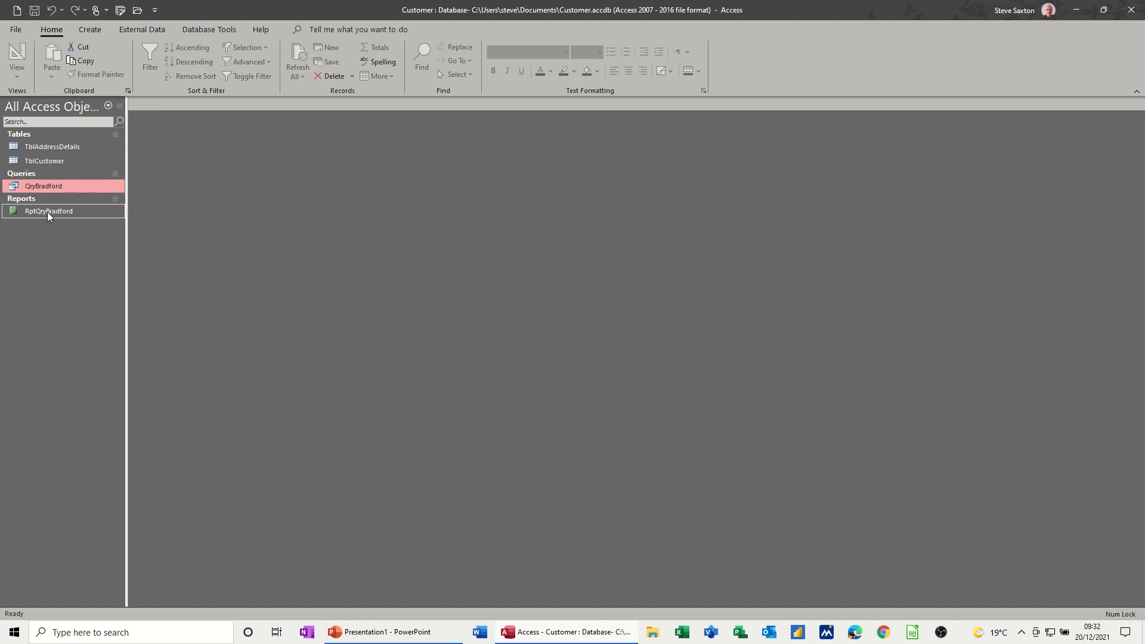
Open TblAddressDetails and set the fourth record's City value to Bradford
double_click(53, 146)
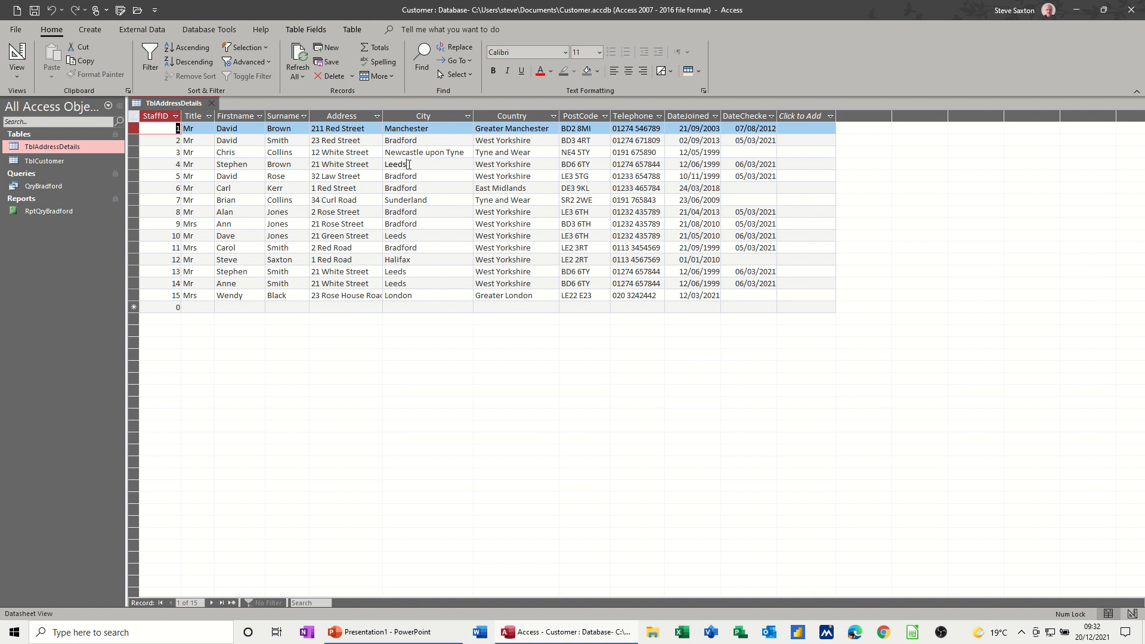
left_click(420, 165)
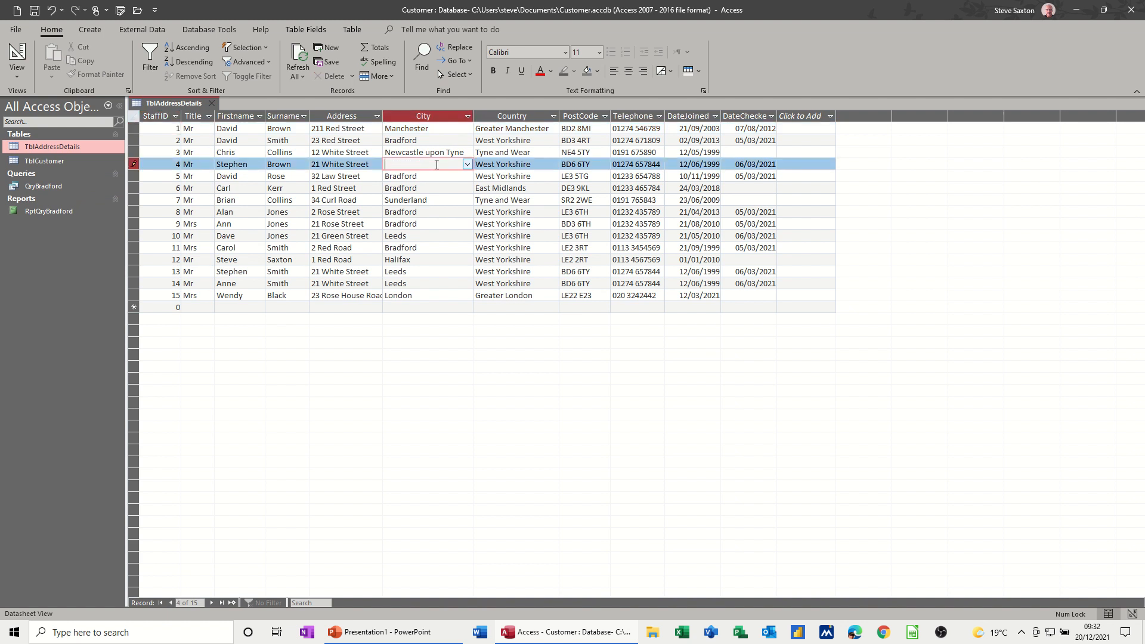
type("B")
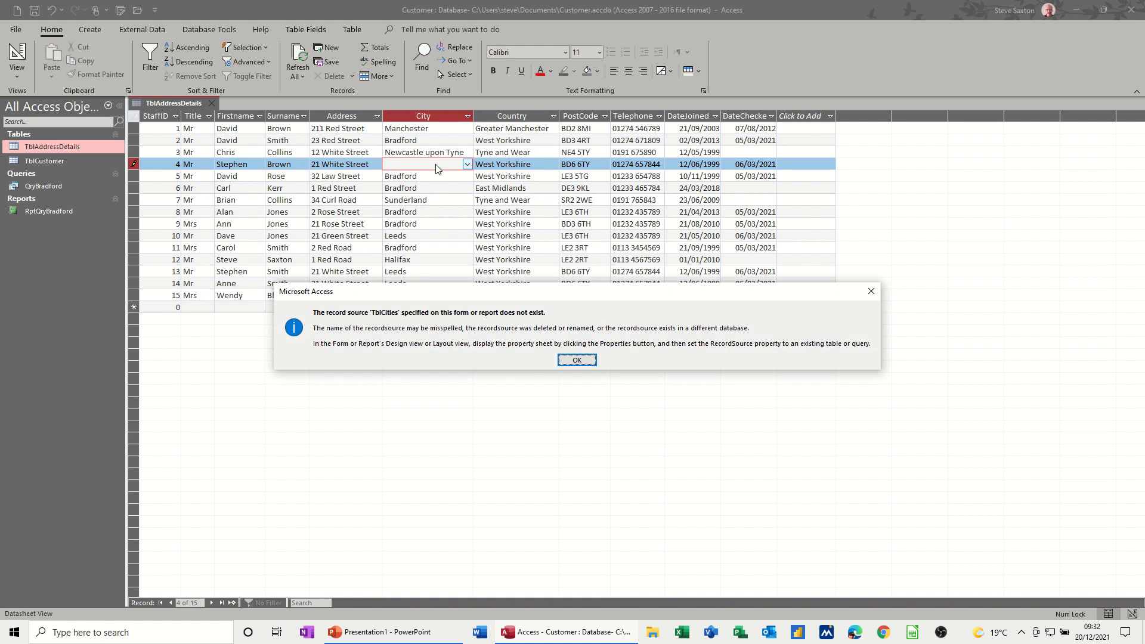
left_click(576, 360)
type("r")
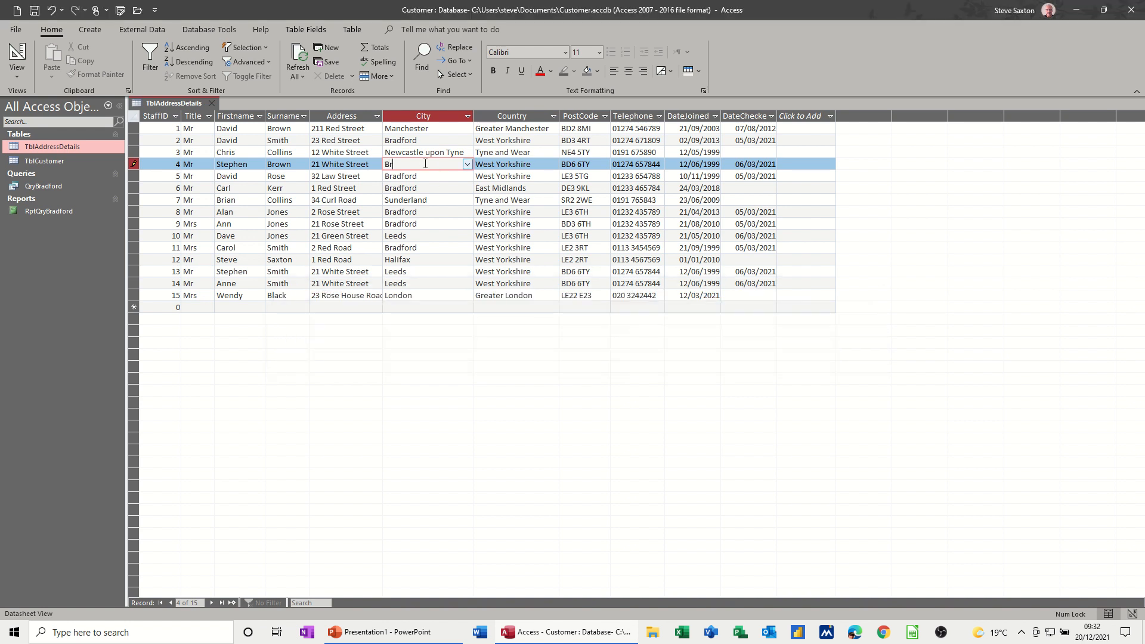
type("adford")
left_click(438, 176)
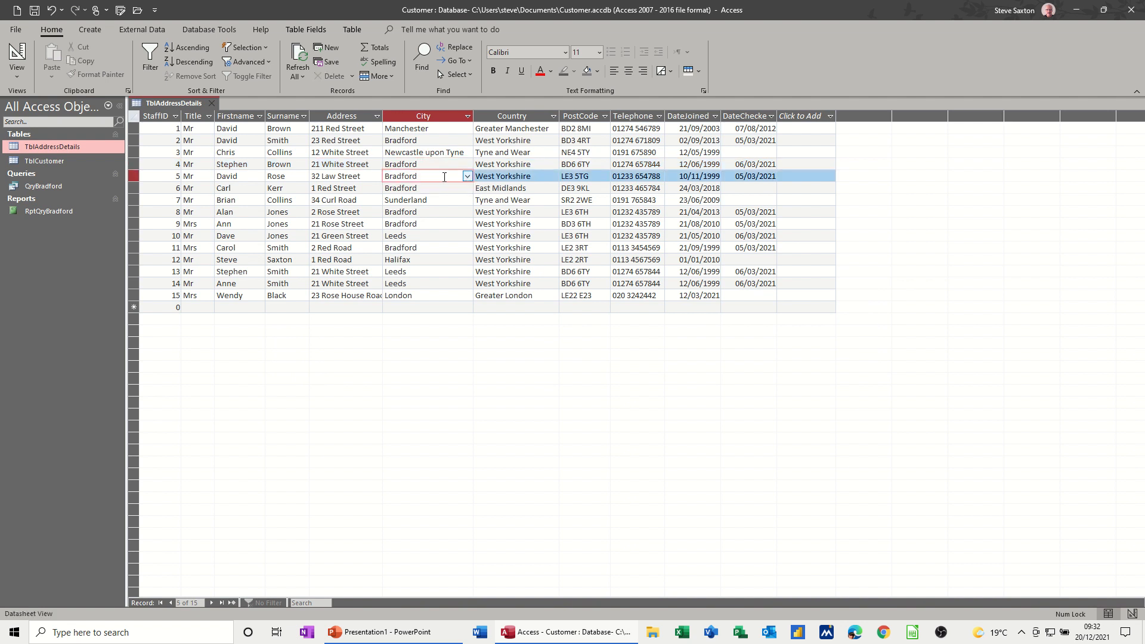
left_click(444, 188)
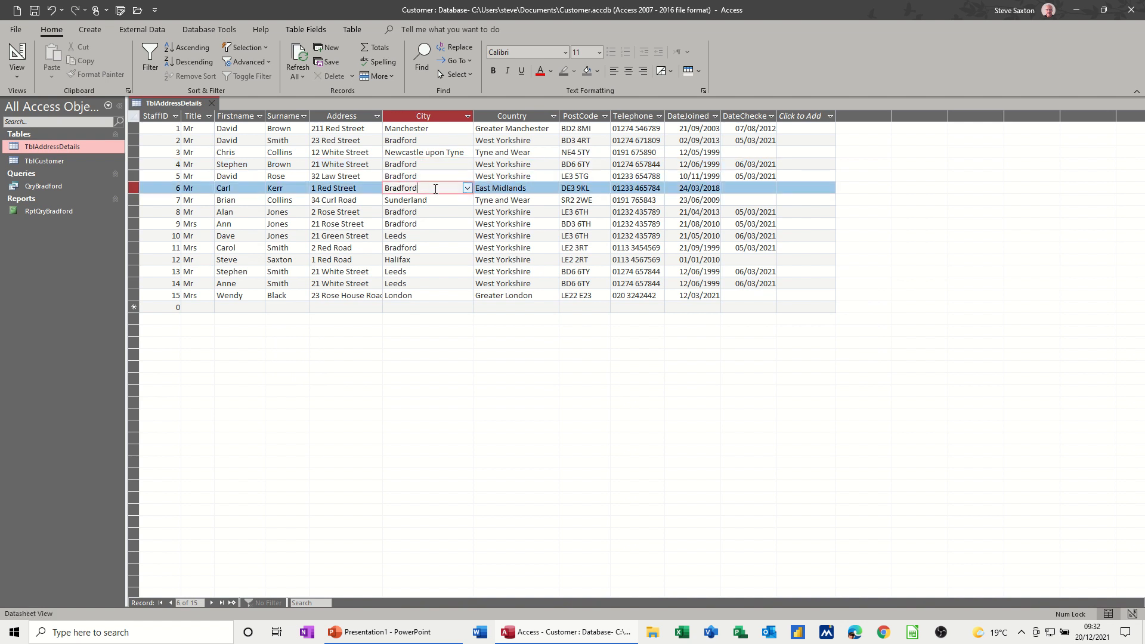
Start an import from another Access database and choose CompanyRecords.accdb in the Access 2018 folder as the source
left_click(142, 29)
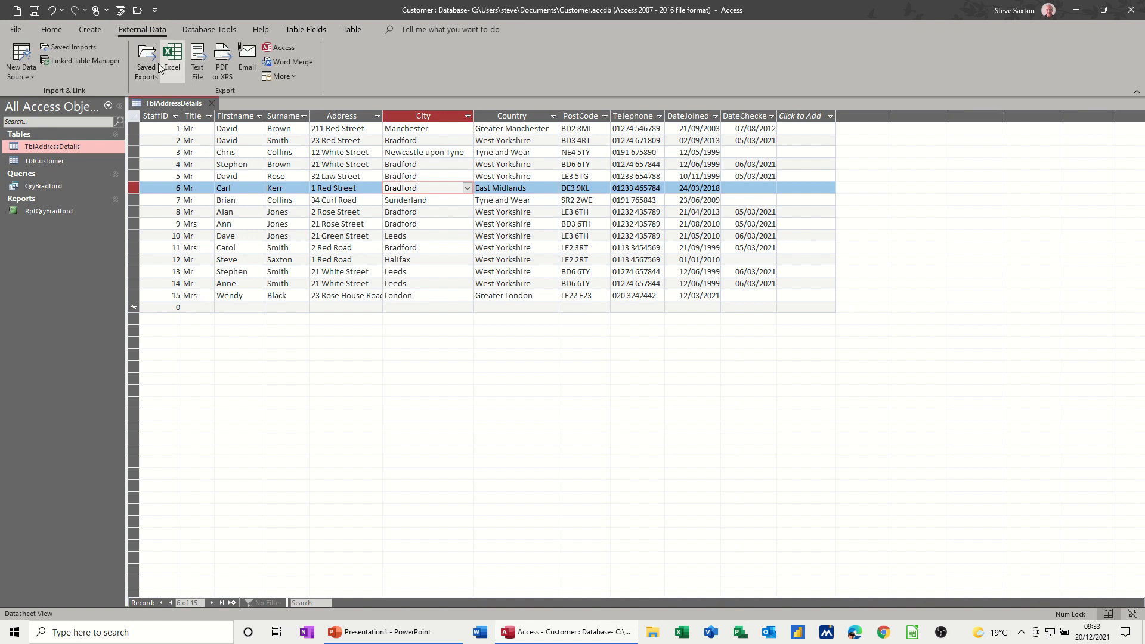
left_click(23, 67)
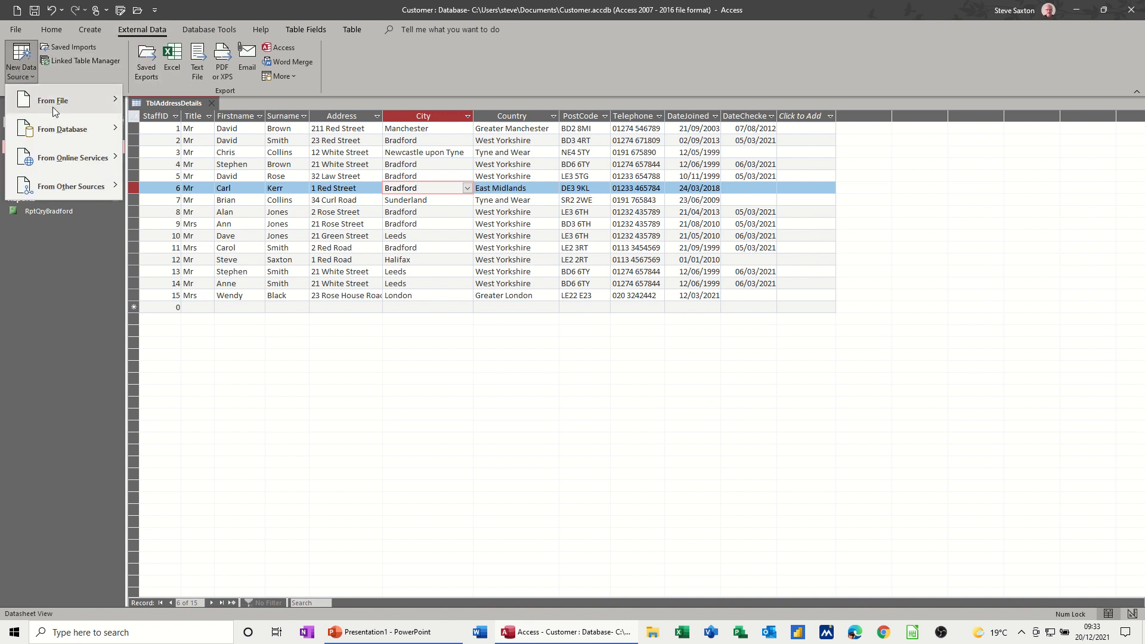
mouse_move(86, 132)
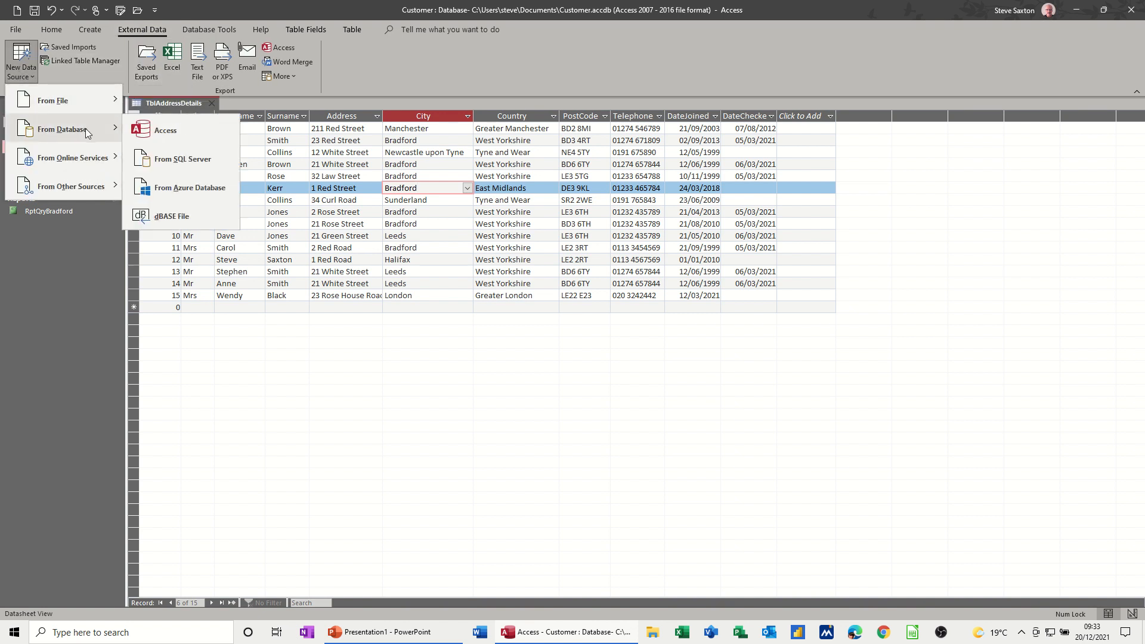
left_click(162, 130)
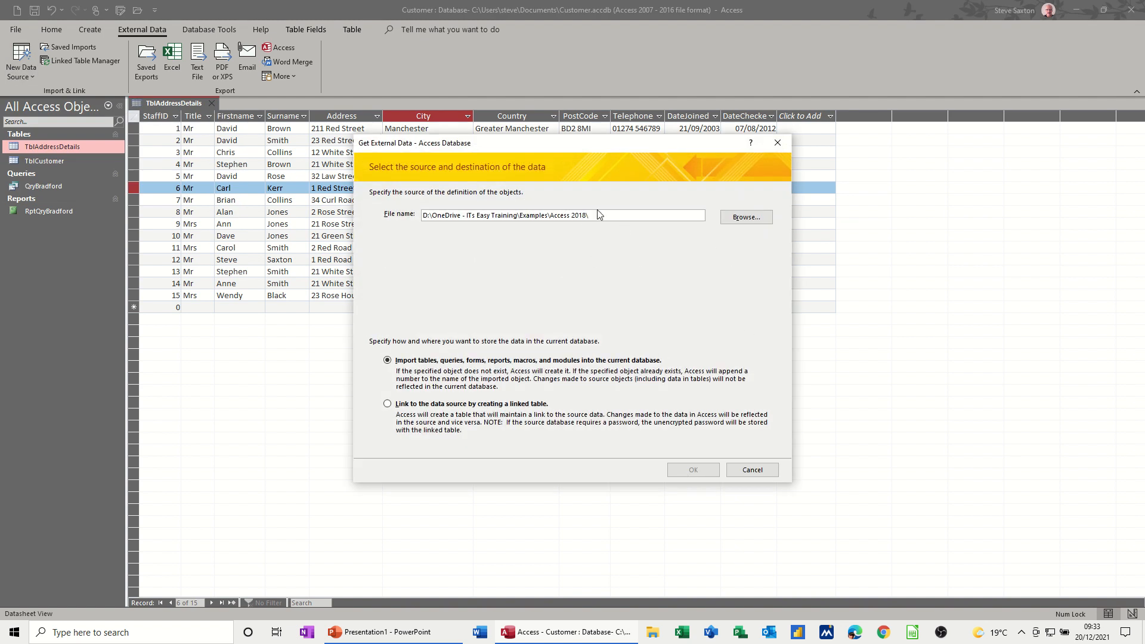
left_click(752, 217)
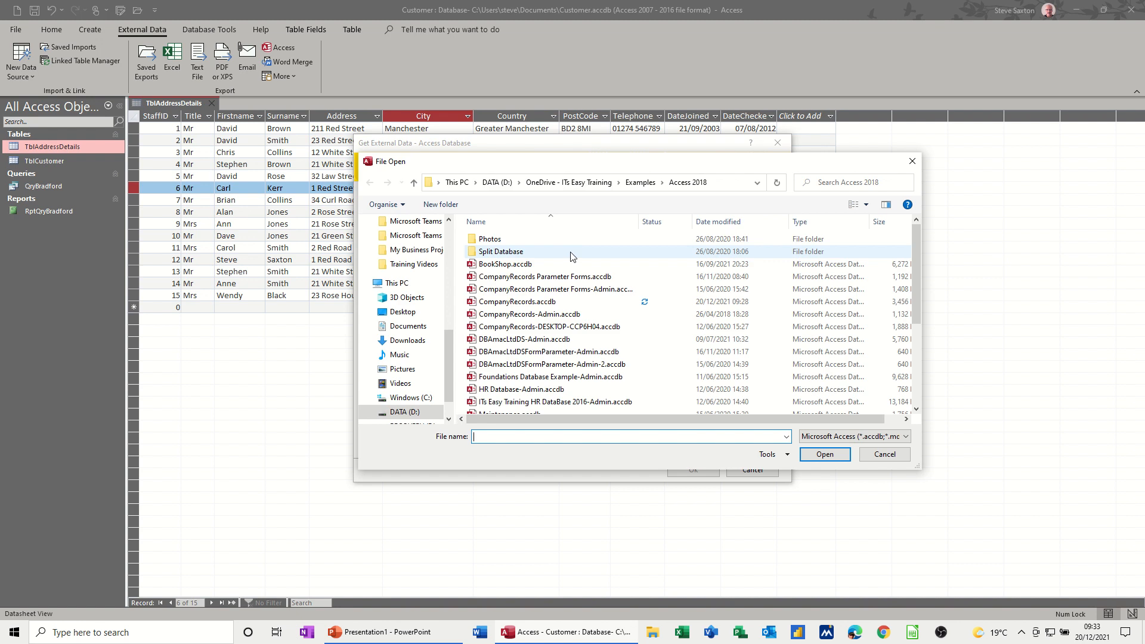
left_click(496, 303)
double_click(500, 302)
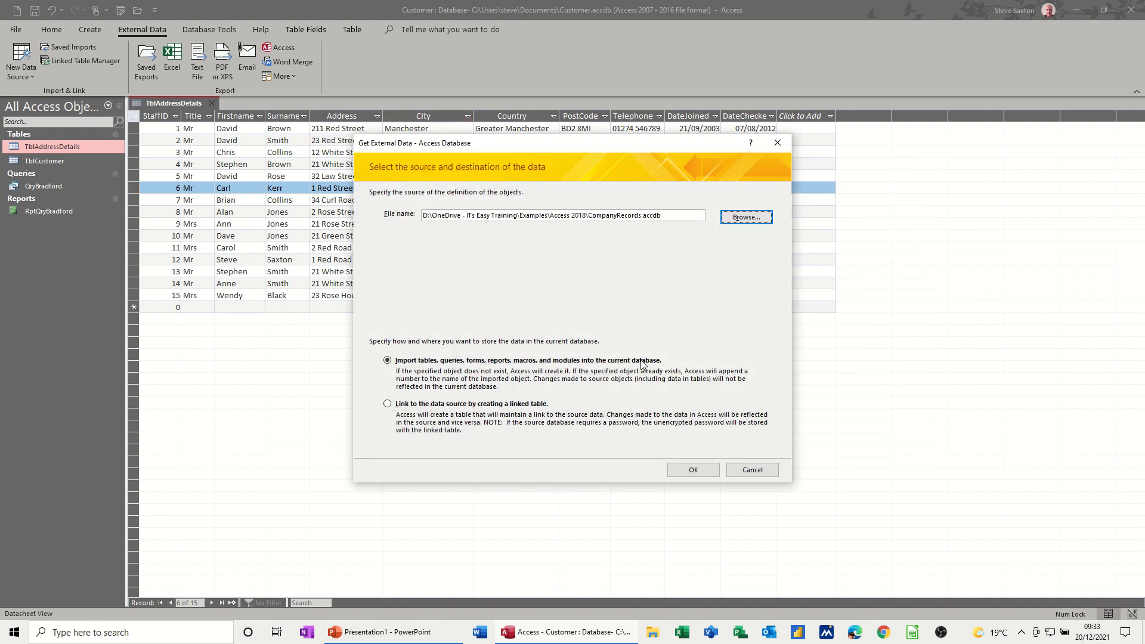
Import the TblCities table into the current database without saving the import steps
left_click(685, 468)
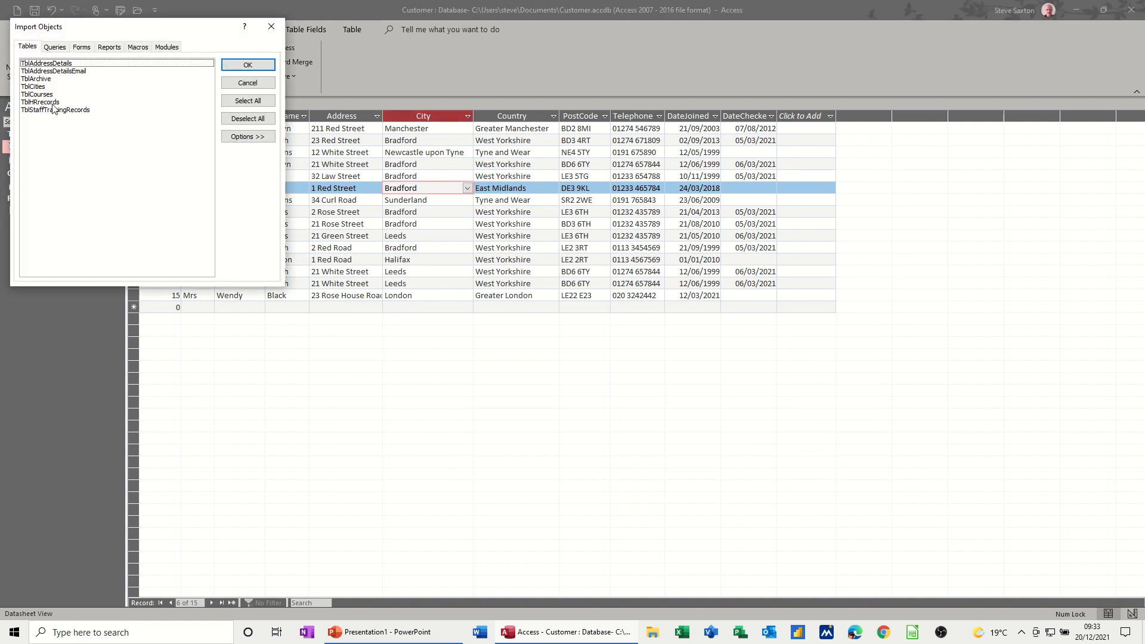
left_click(41, 86)
left_click(247, 65)
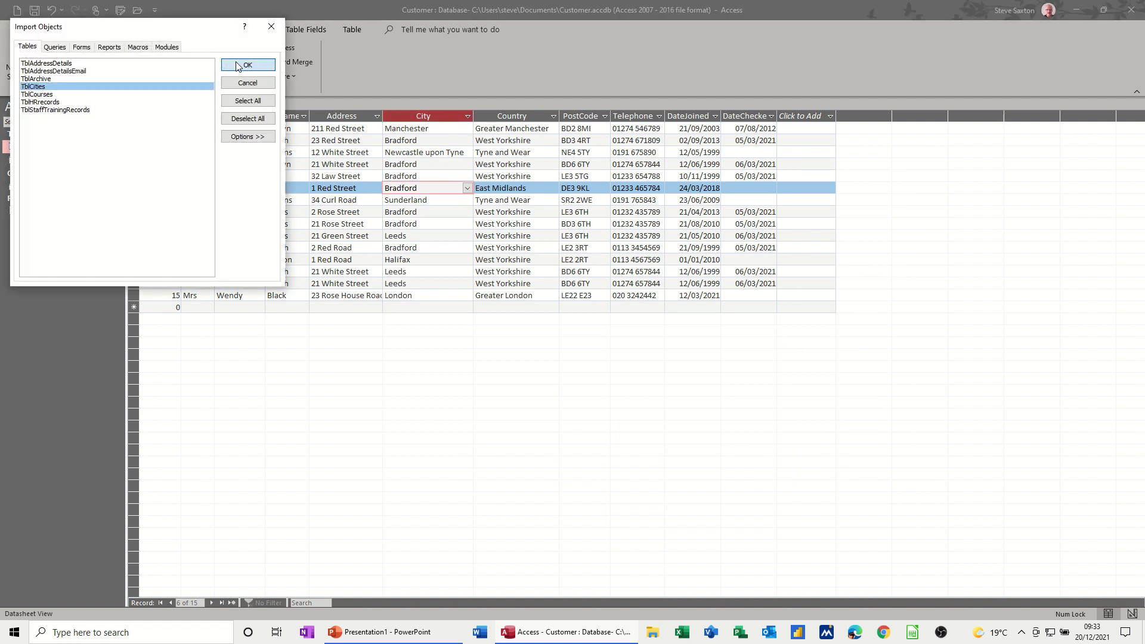
left_click(749, 471)
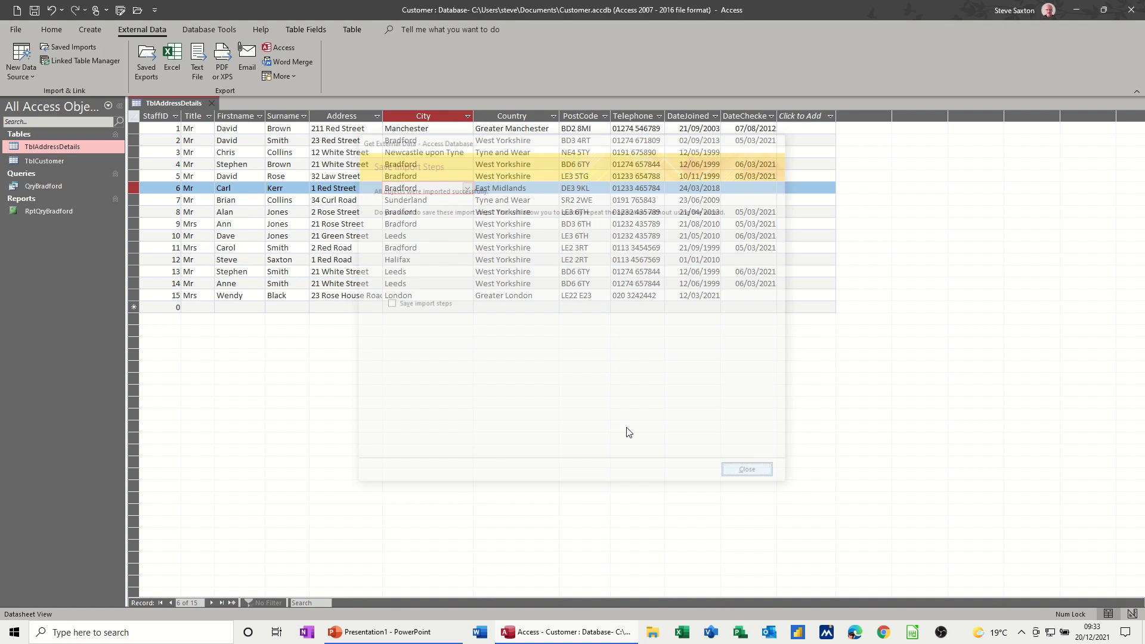
Try to display the list of city choices in the sixth record's City field
left_click(468, 188)
left_click(468, 189)
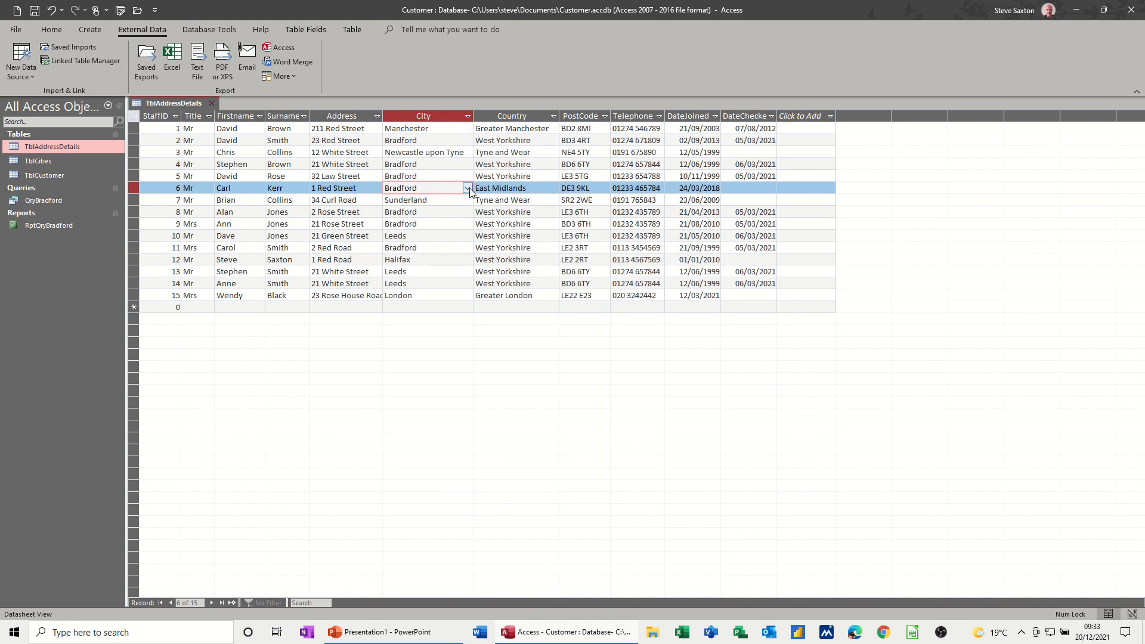
left_click(432, 219)
left_click(422, 187)
left_click(467, 188)
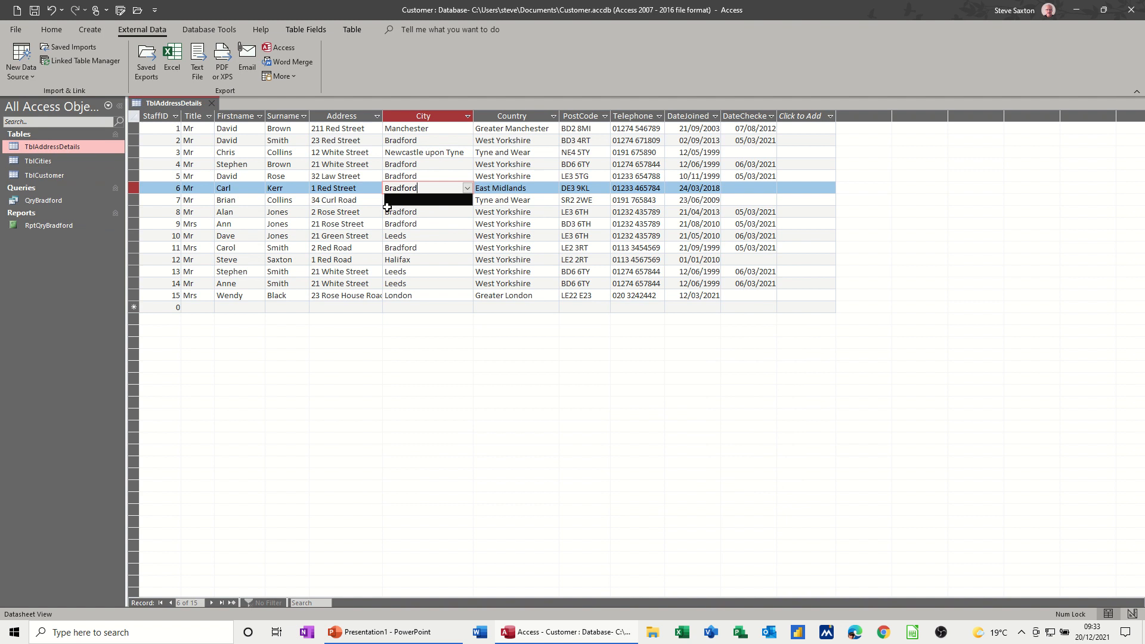
left_click(305, 210)
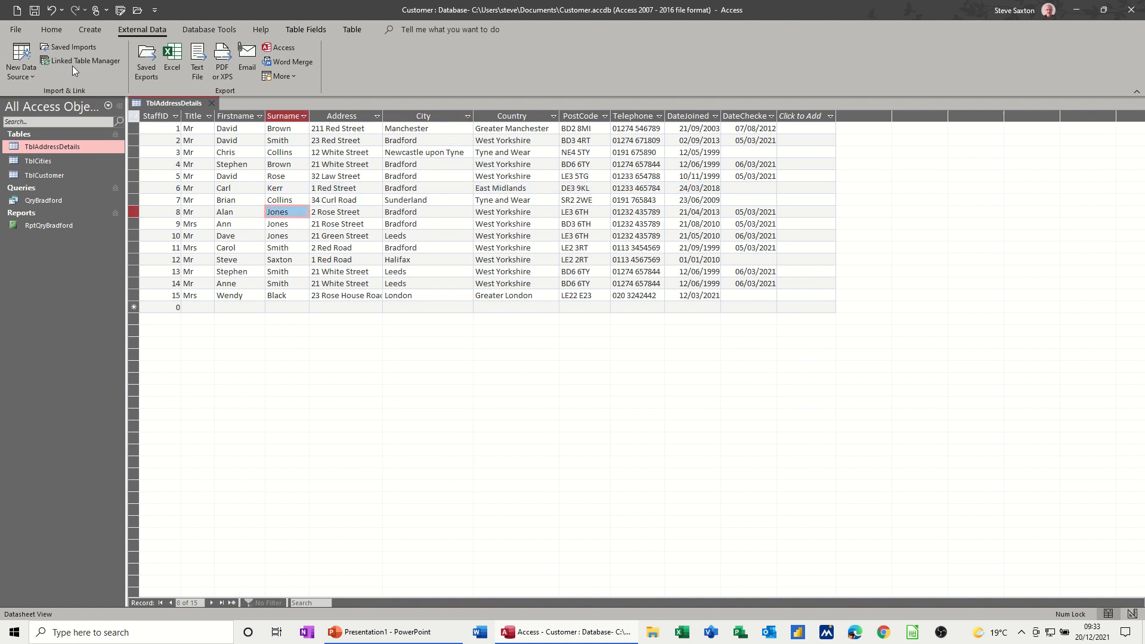
Inspect the lookup properties of the City field in the design of TblAddressDetails, then close the table
left_click(49, 30)
left_click(16, 59)
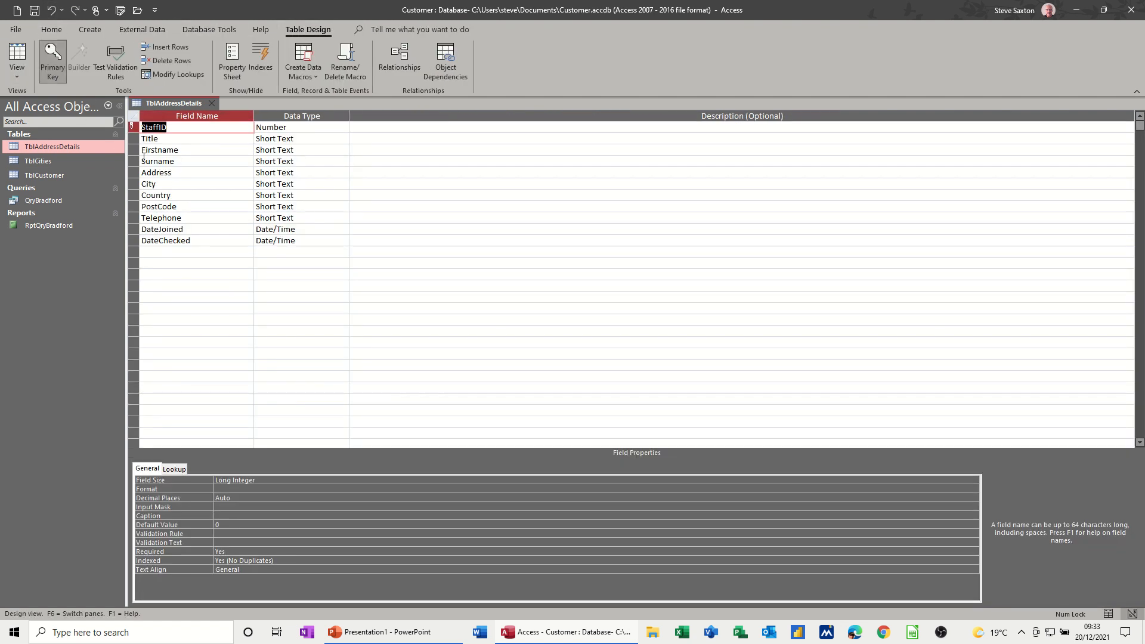
left_click(175, 182)
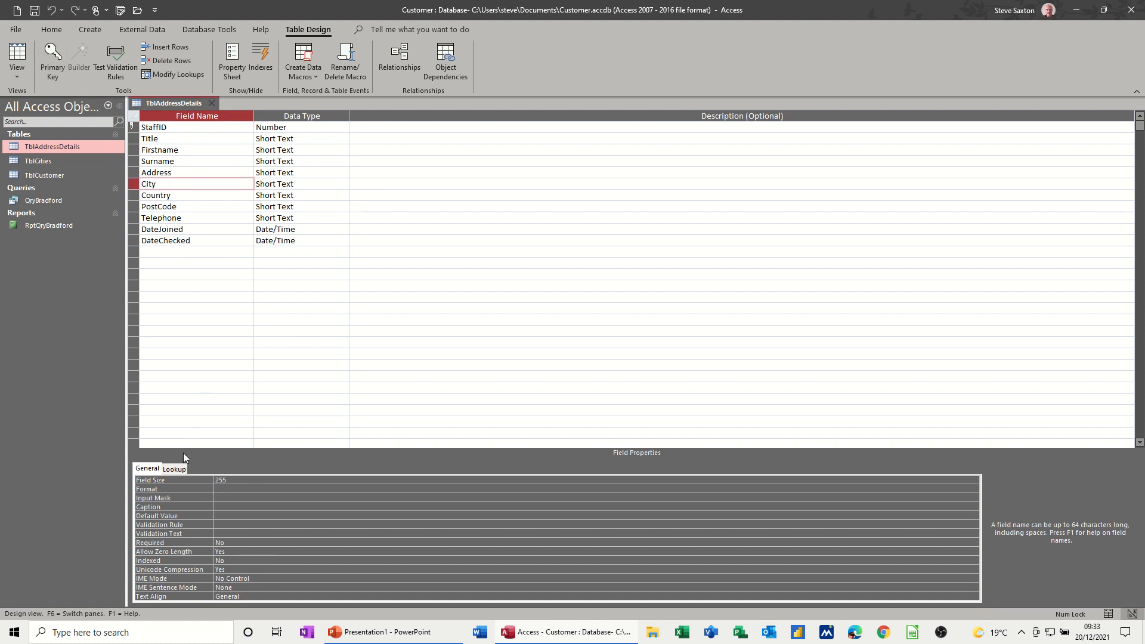
left_click(174, 468)
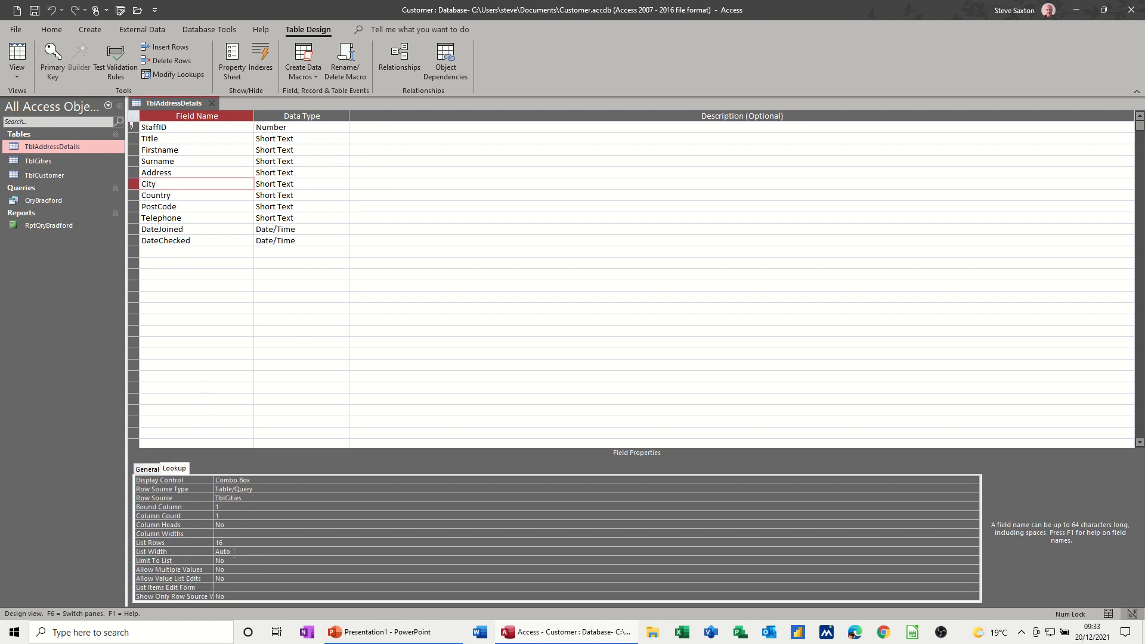
left_click(210, 105)
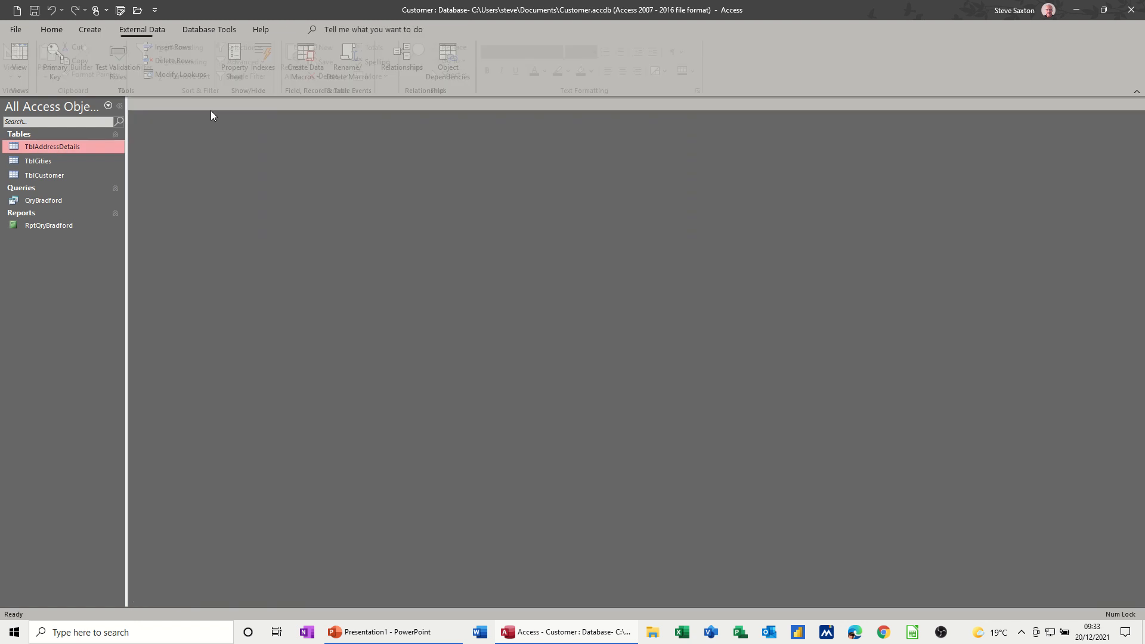
Reopen TblAddressDetails and display the list of city choices in the fourth record's City field, leaving Bradford selected
left_click(42, 147)
double_click(42, 147)
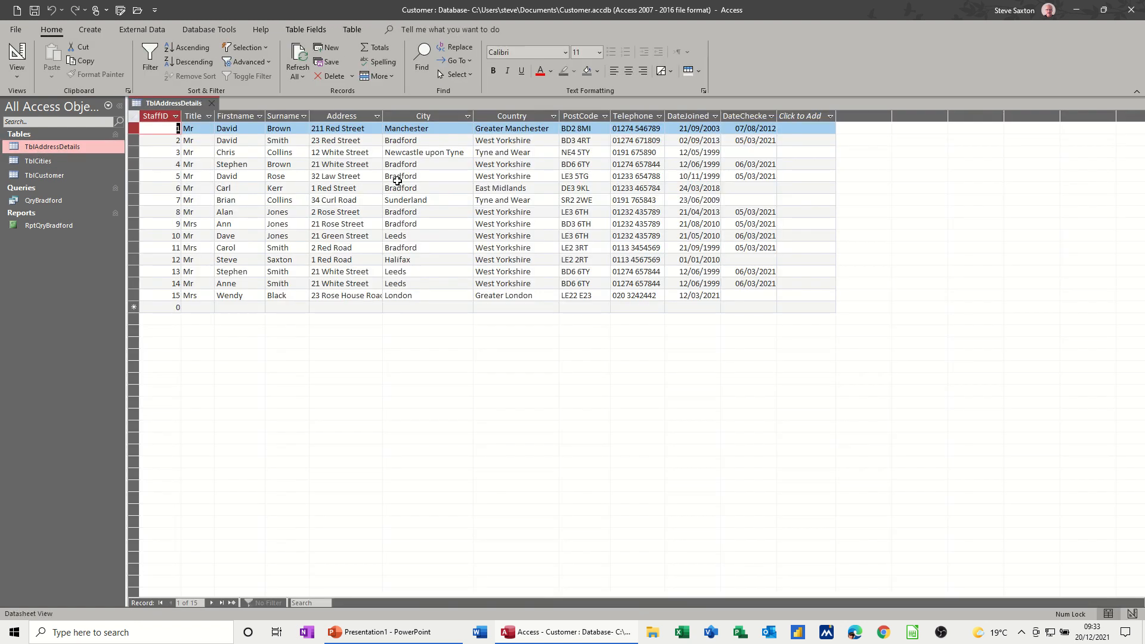
left_click(447, 163)
left_click(467, 165)
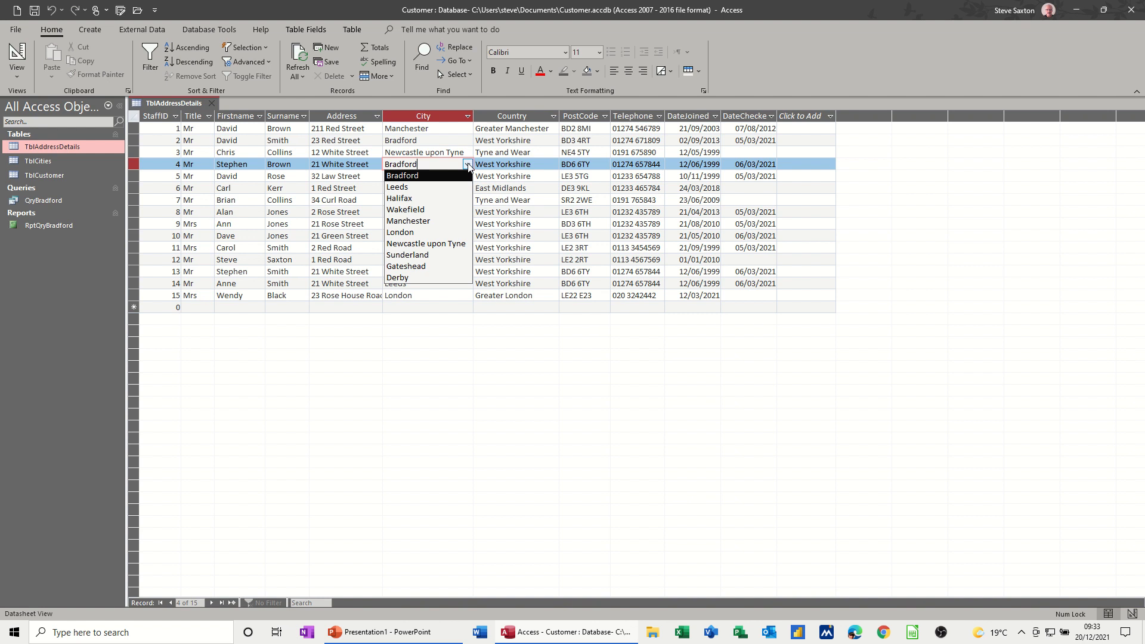
left_click(468, 165)
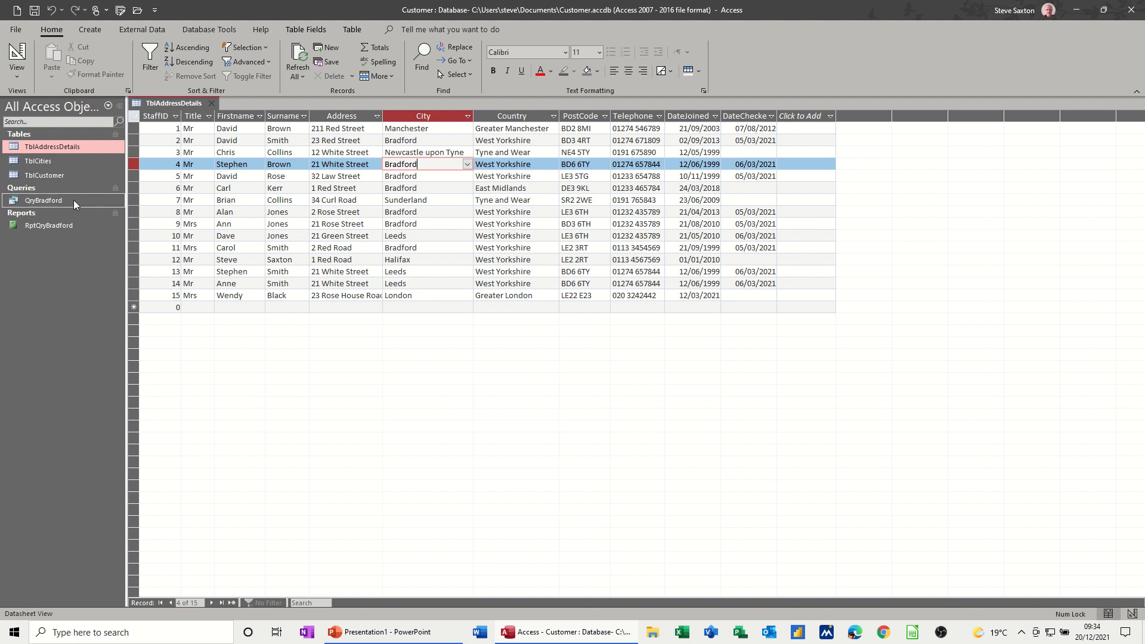
Run QryBradford to check which records it includes
double_click(28, 201)
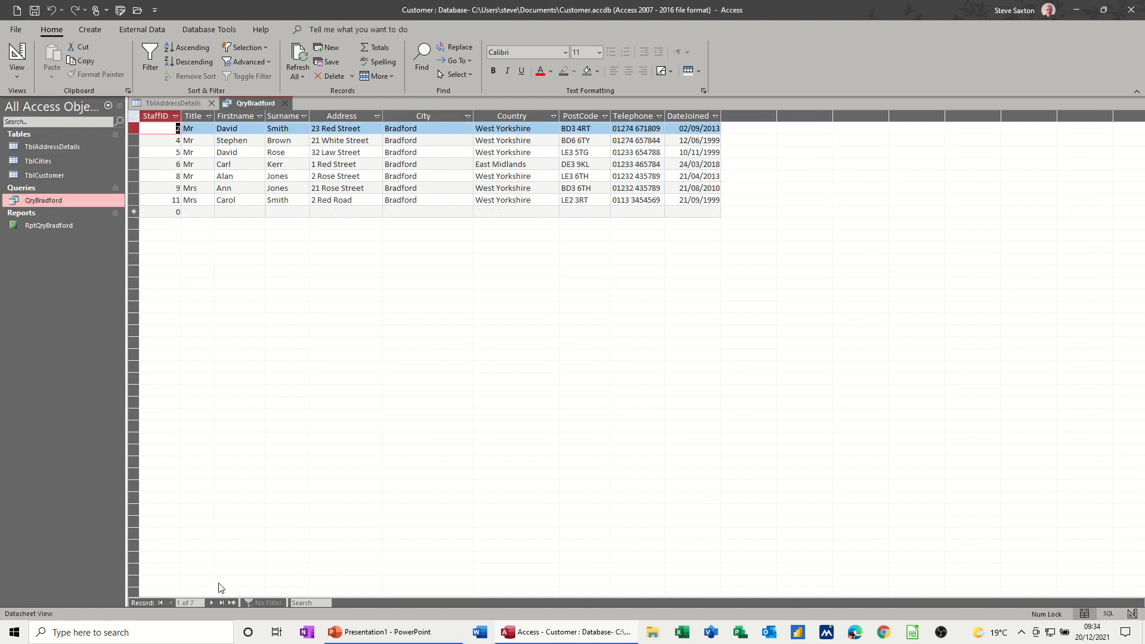
Close QryBradford and TblAddressDetails, then open RptQryBradford to check which records it lists and close it
left_click(285, 103)
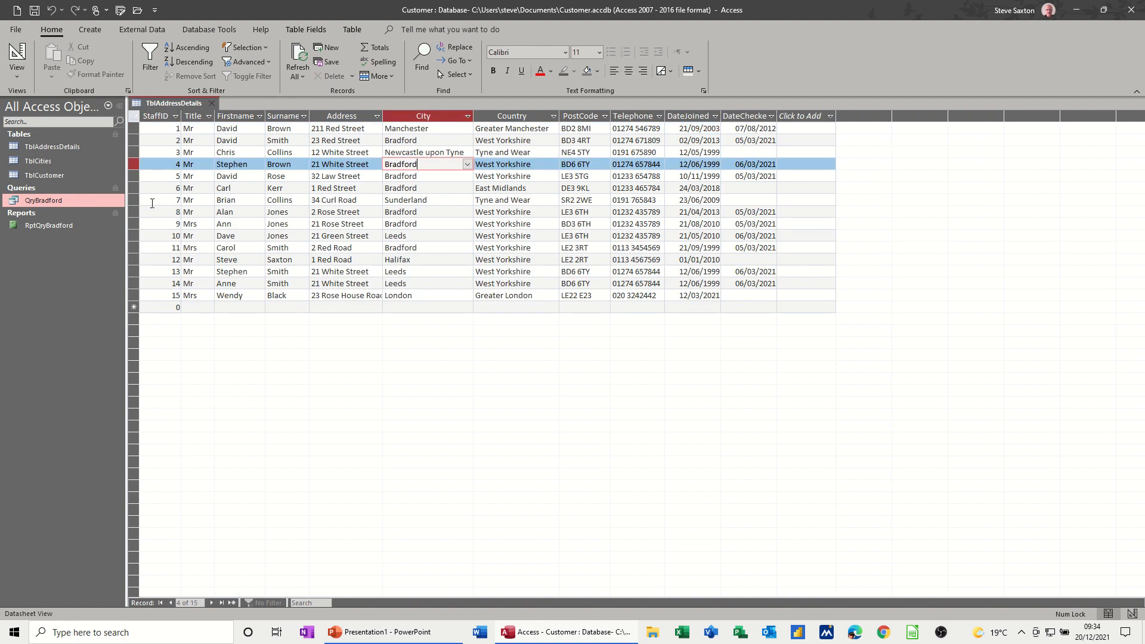
left_click(211, 103)
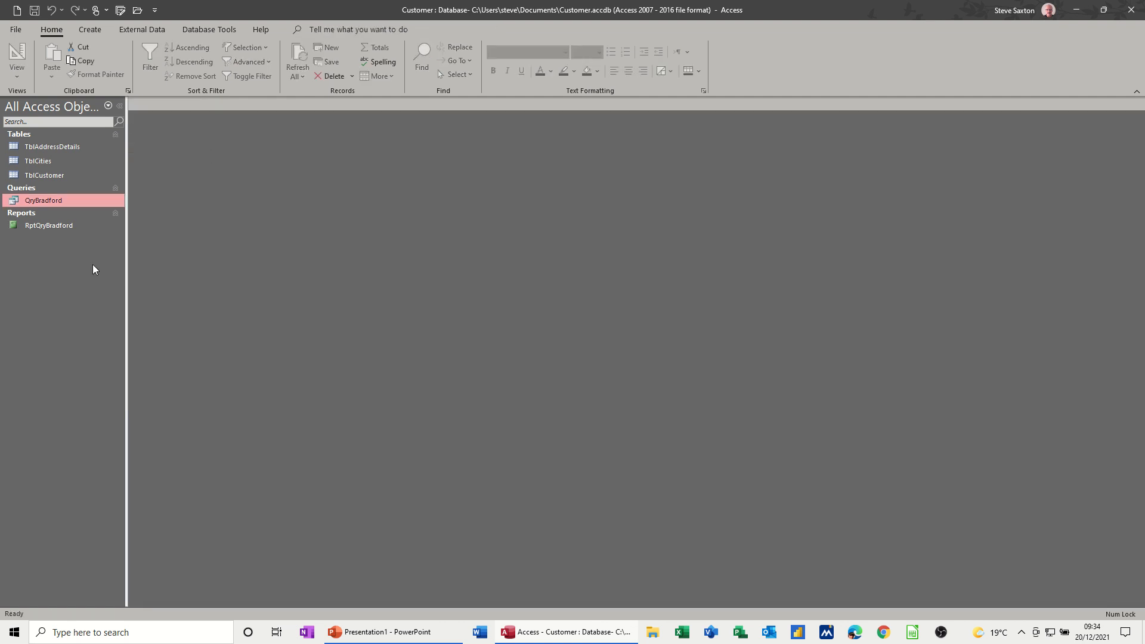
double_click(53, 226)
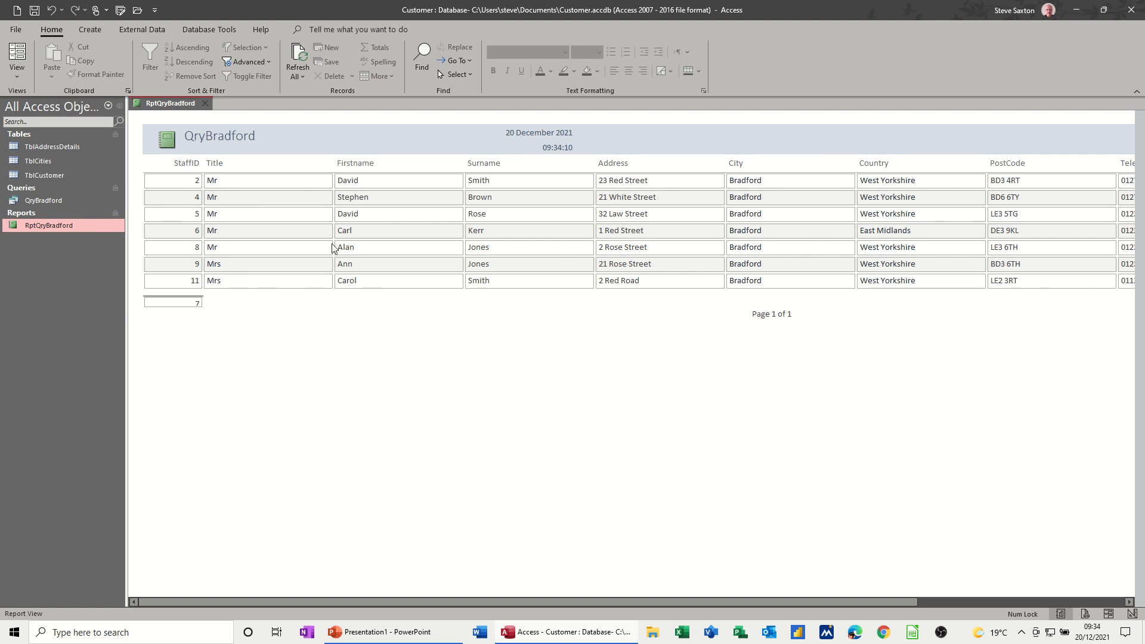
left_click(204, 103)
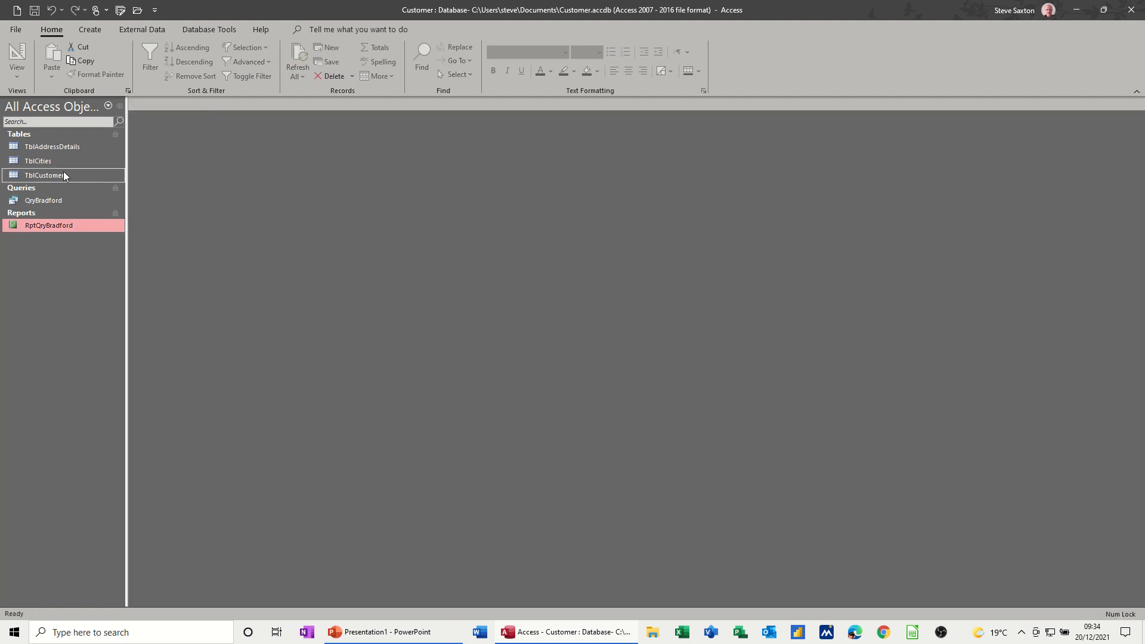
Reopen TblAddressDetails and set the City of the records with StaffID 6 and 5 to Leeds
double_click(71, 146)
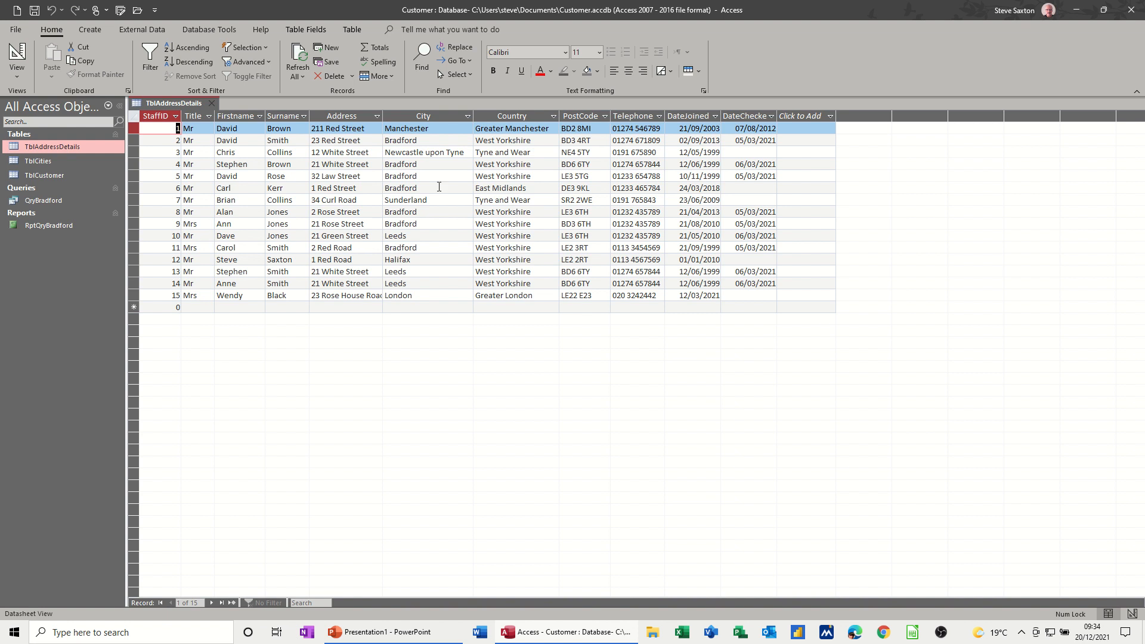
left_click(438, 187)
left_click(467, 188)
left_click(438, 210)
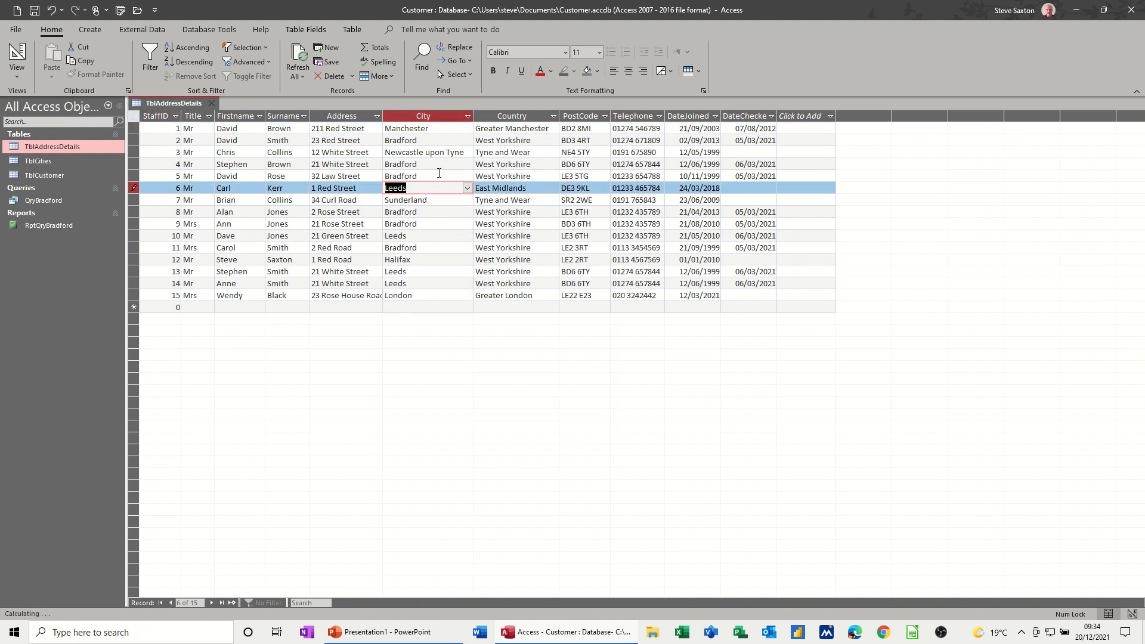
left_click(439, 175)
left_click(467, 176)
left_click(425, 193)
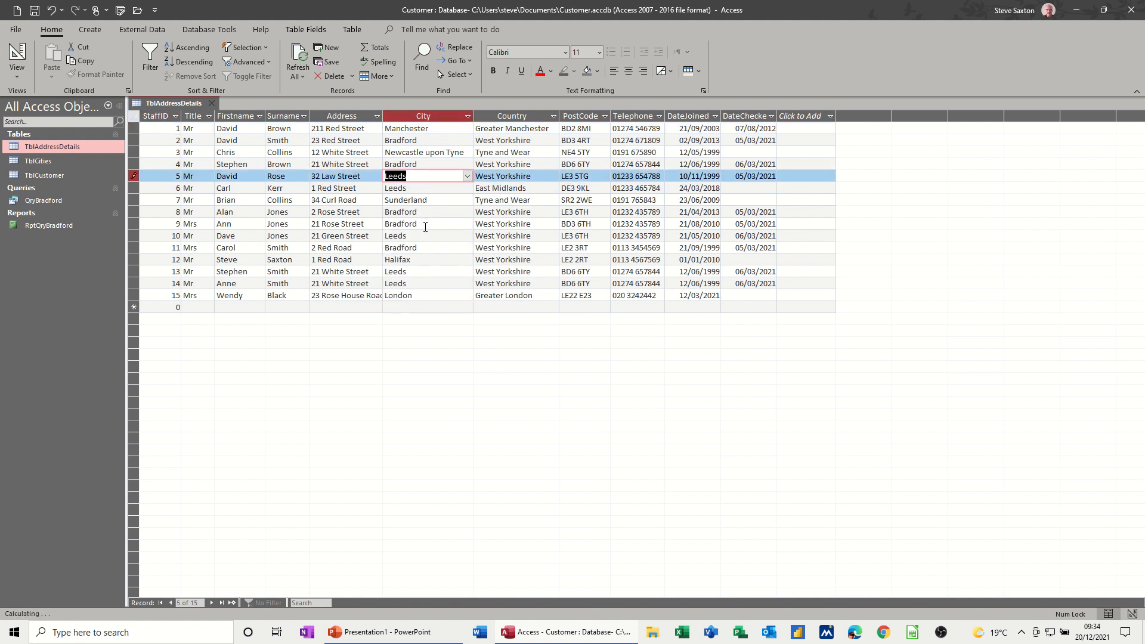
Close TblAddressDetails and reopen RptQryBradford to check its records after the City changes, closing the report again
left_click(213, 103)
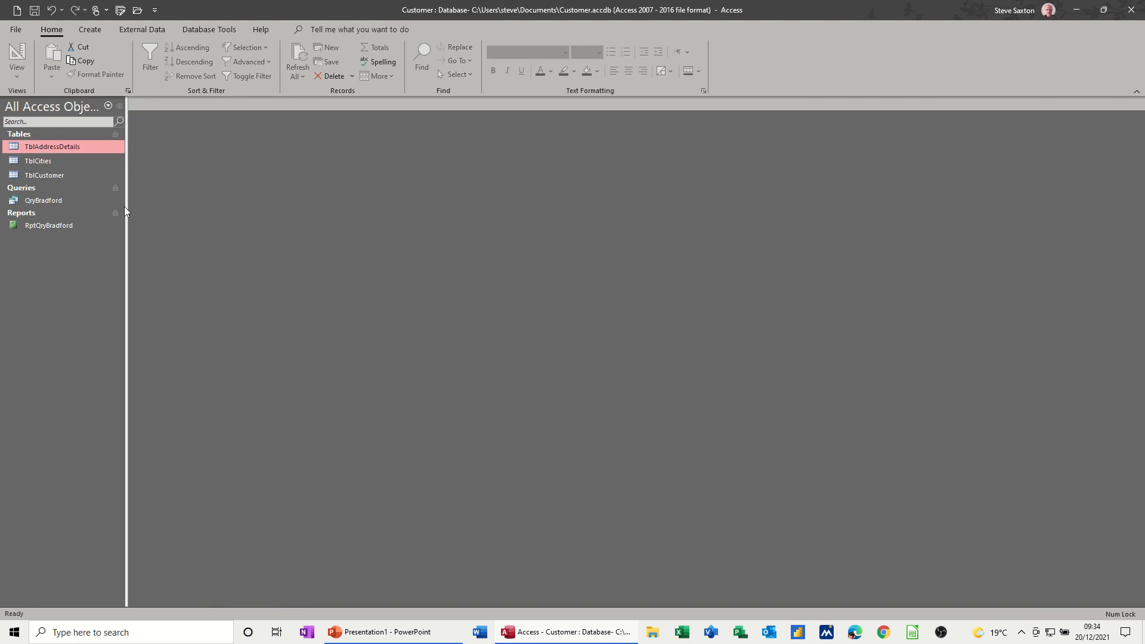
double_click(46, 227)
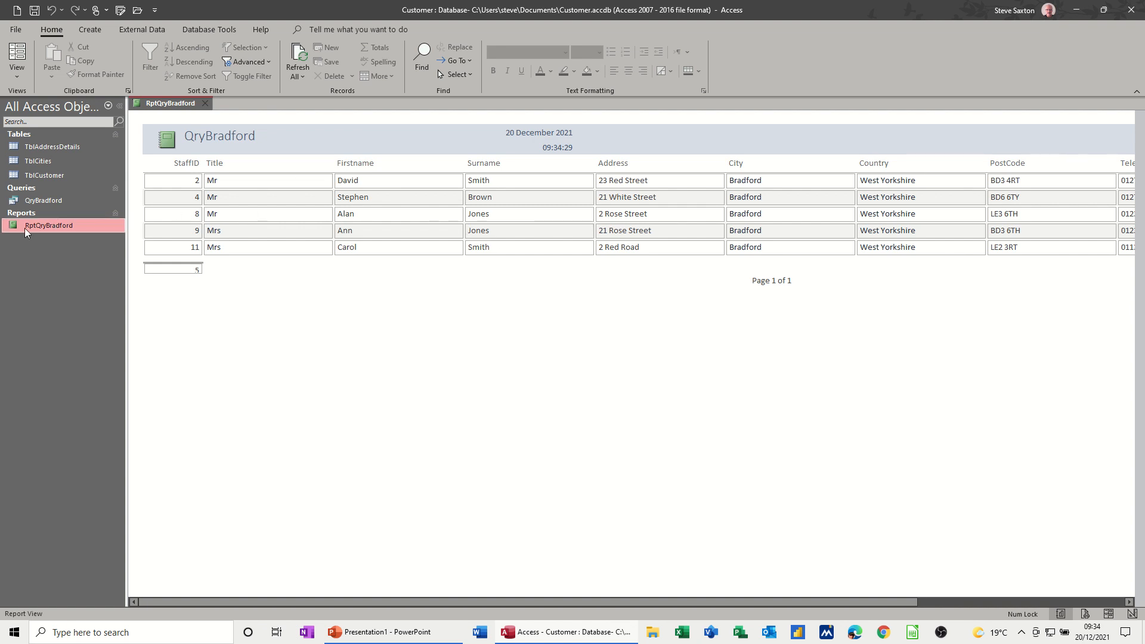
left_click(208, 105)
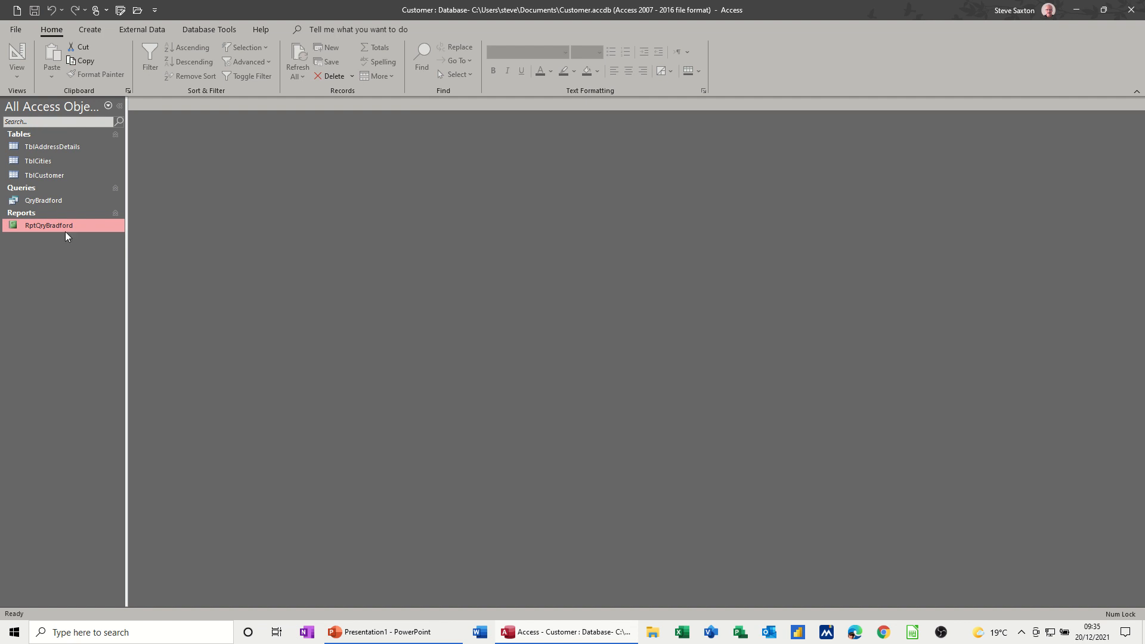
Create a blank form in Design View, set its Record Source to TblAddressDetails and display its available fields
left_click(90, 29)
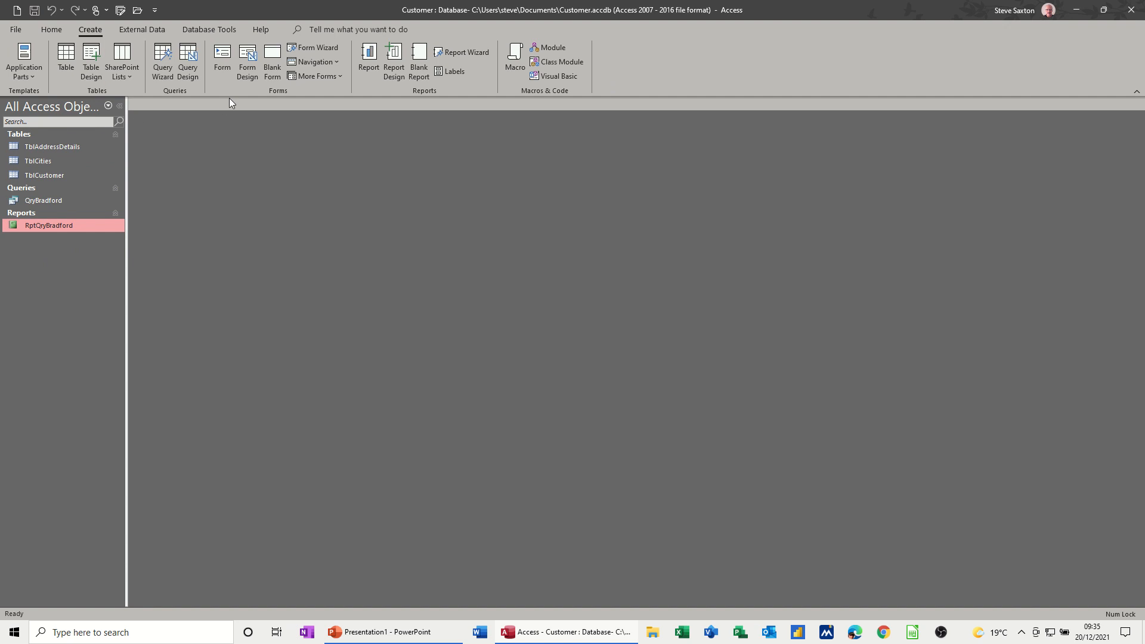
left_click(249, 57)
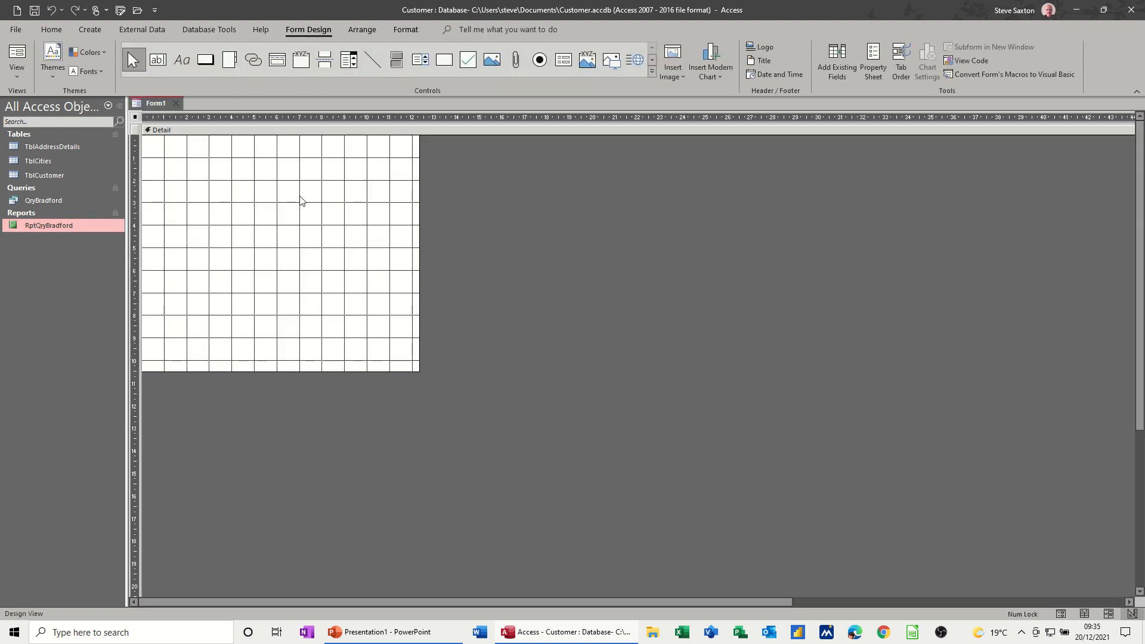
left_click(875, 62)
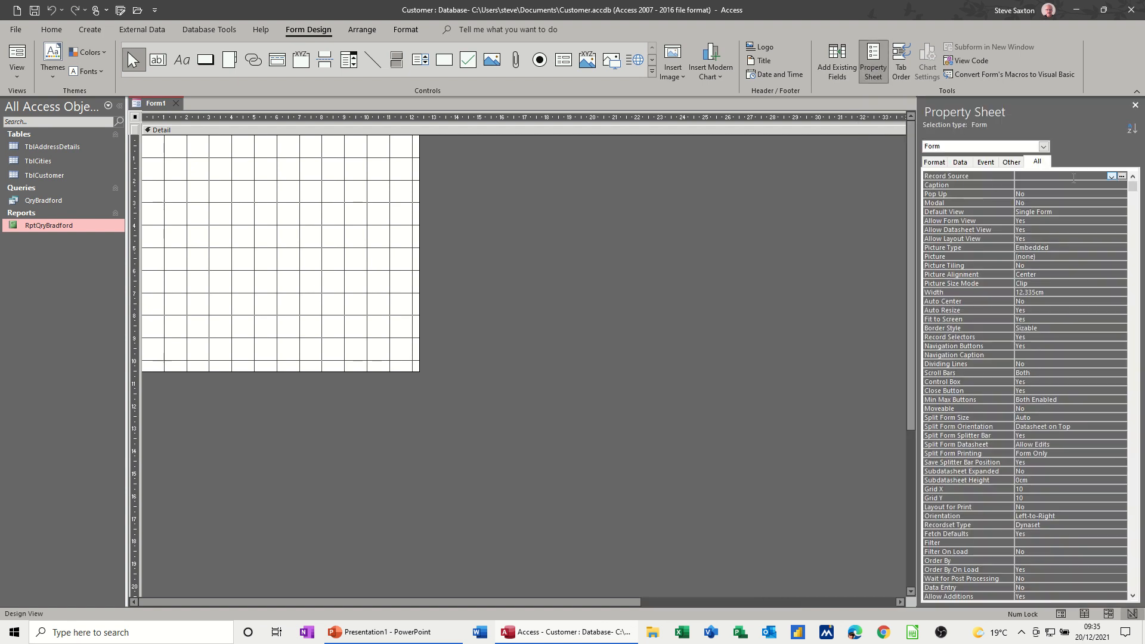
left_click(1111, 177)
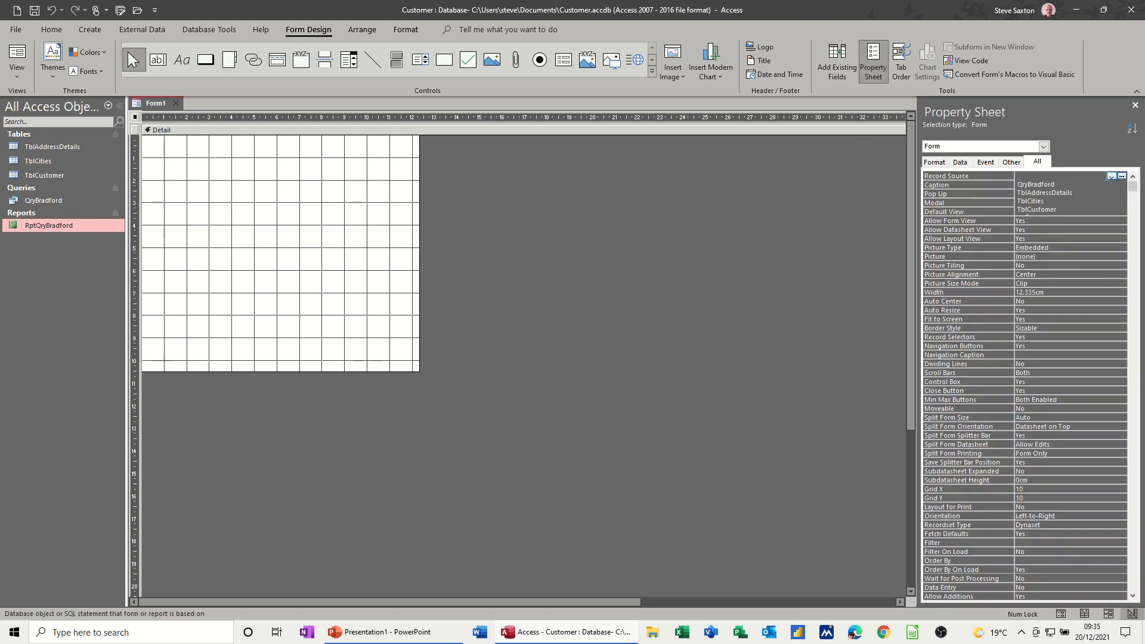
left_click(1063, 194)
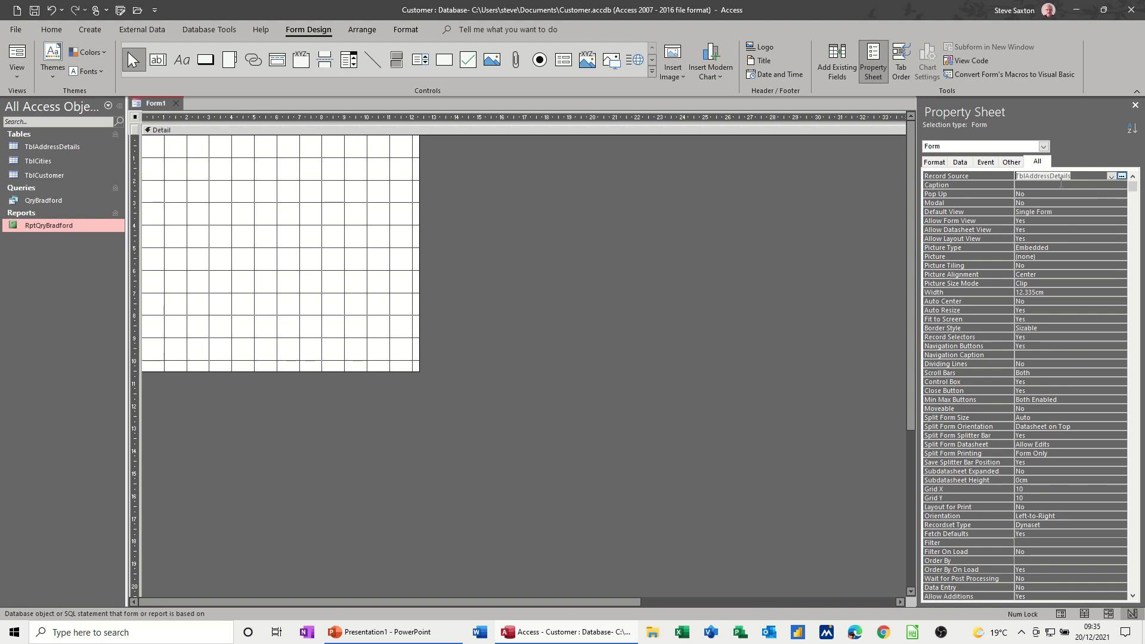
left_click(837, 65)
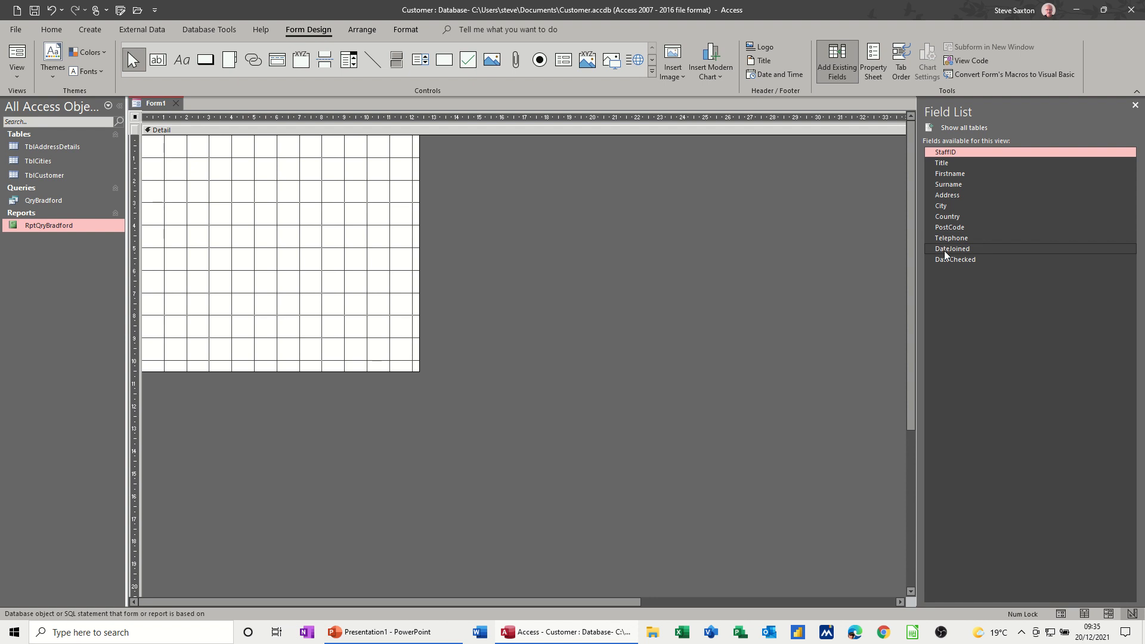
Generate an automatic form from TblAddressDetails and narrow its column of field boxes to about half the width
left_click(90, 30)
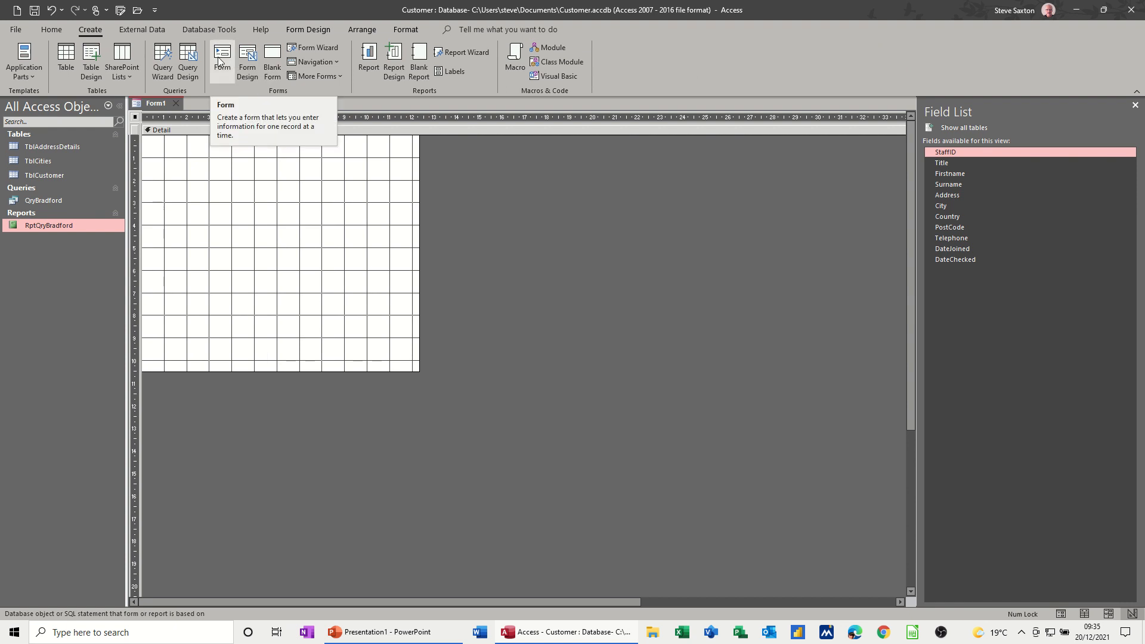
left_click(60, 146)
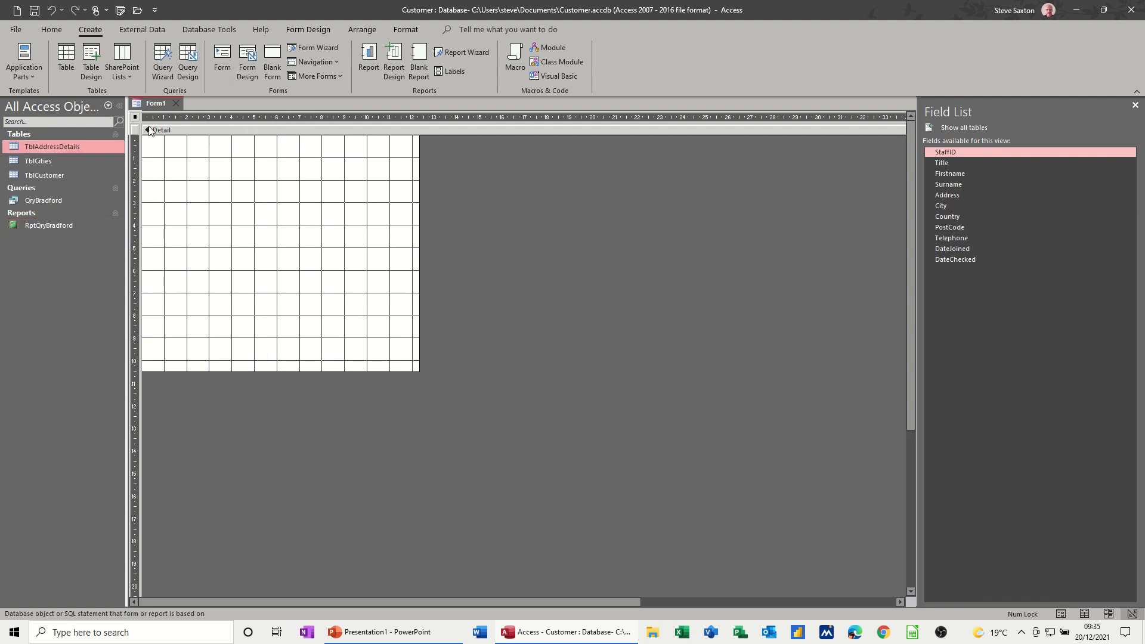
left_click(220, 57)
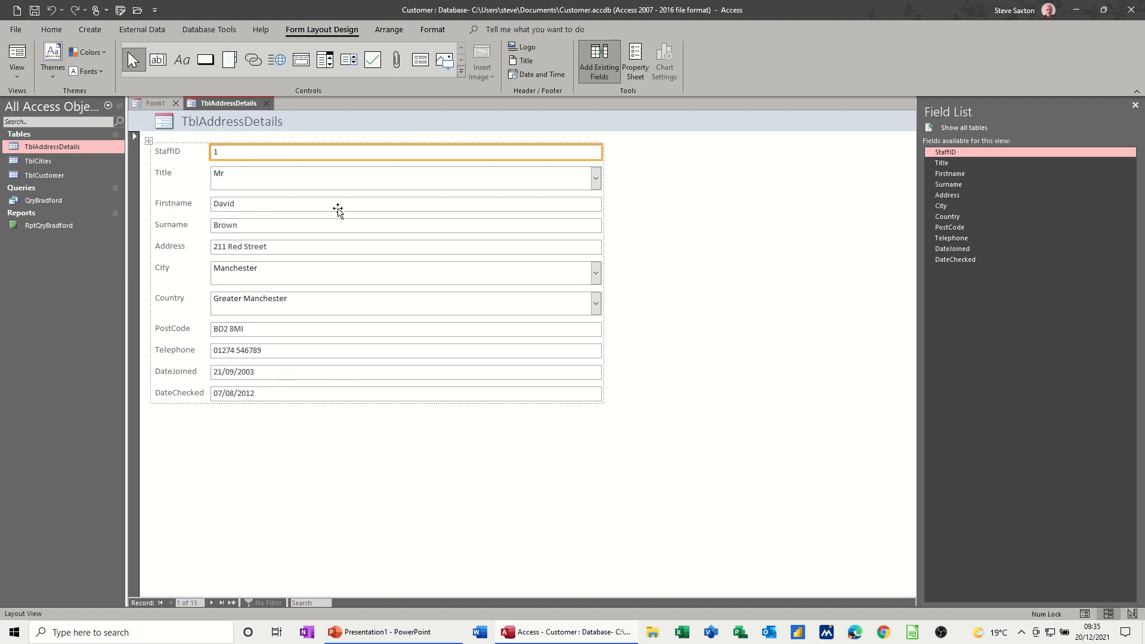
left_click(596, 204)
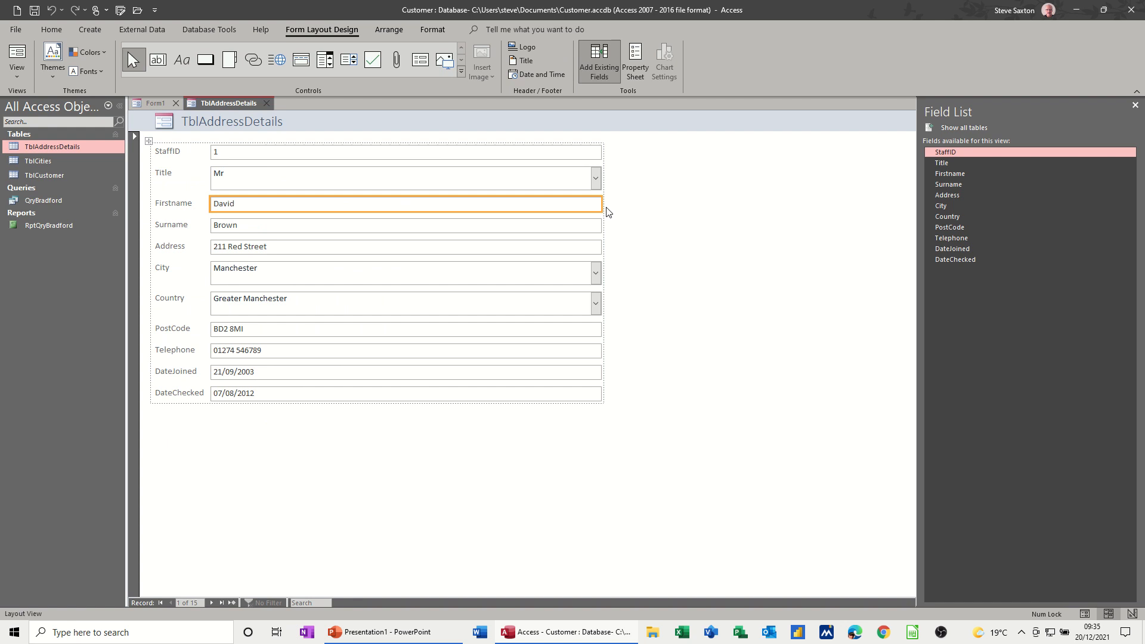
left_click_drag(600, 202, 404, 222)
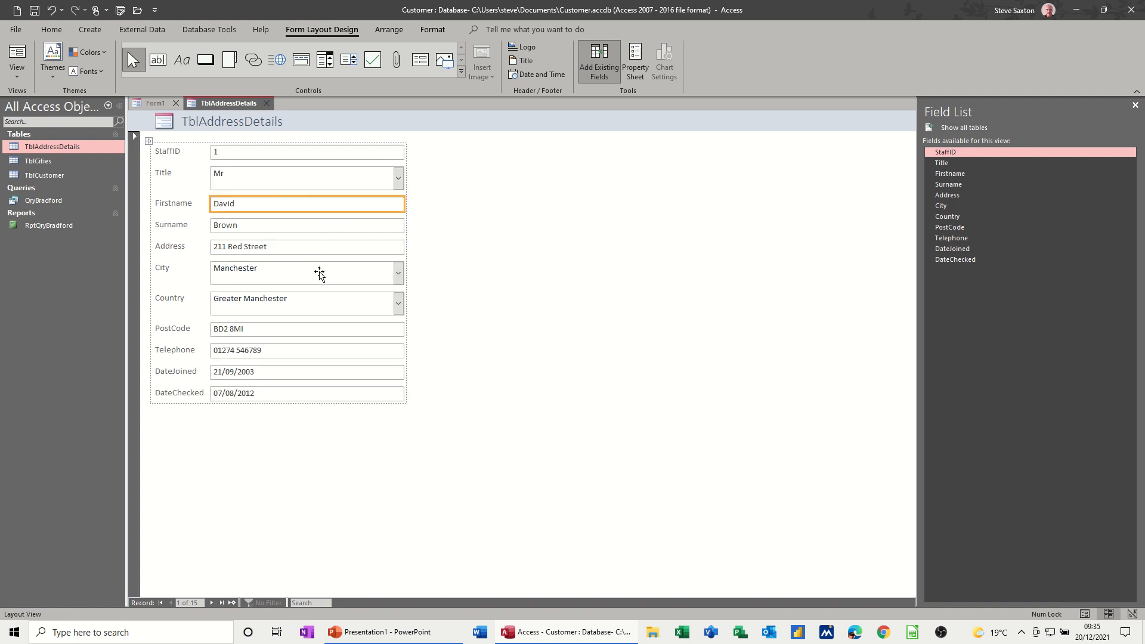
In Design View, narrow the generated form's field column to end at about 5 cm, then widen it to about 7 cm
left_click(17, 66)
left_click(34, 159)
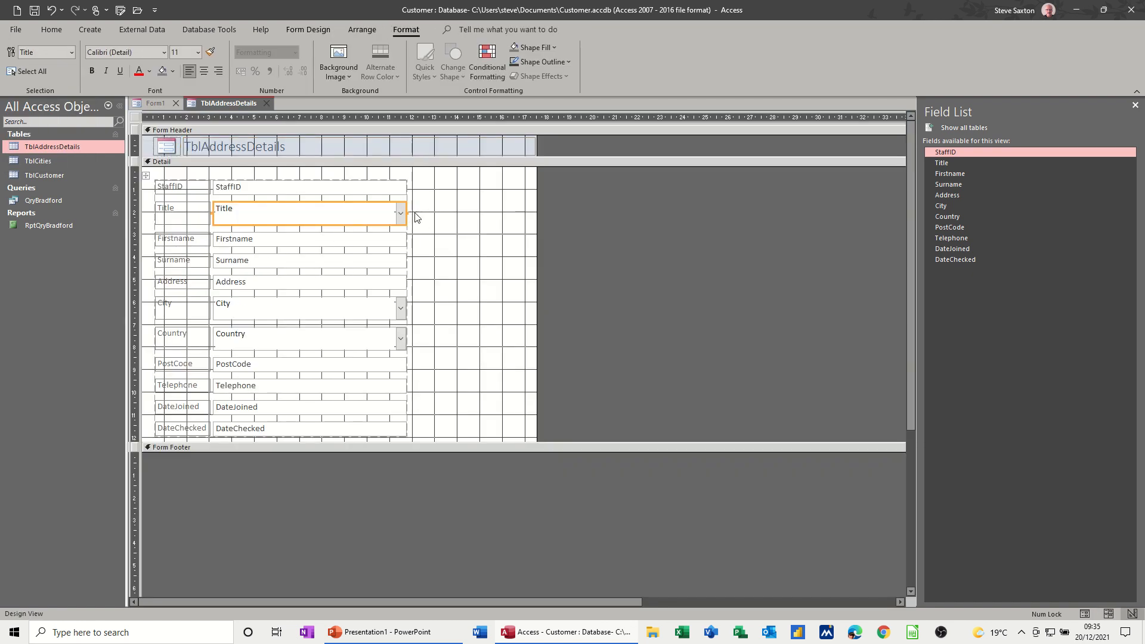
left_click_drag(408, 218, 321, 219)
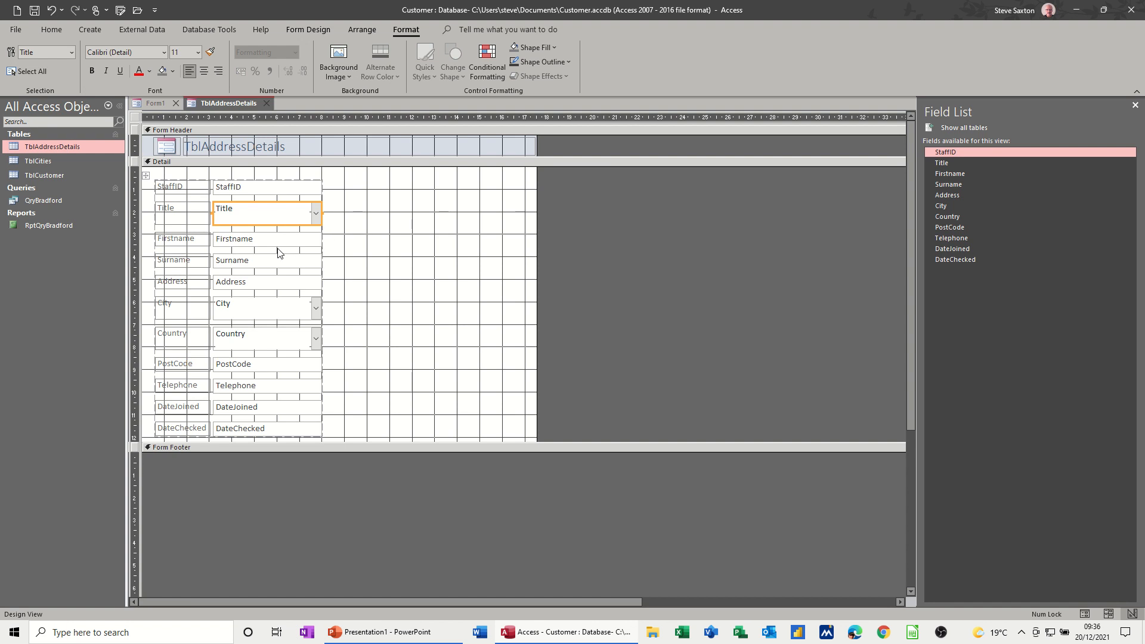
left_click(305, 210)
left_click(337, 215)
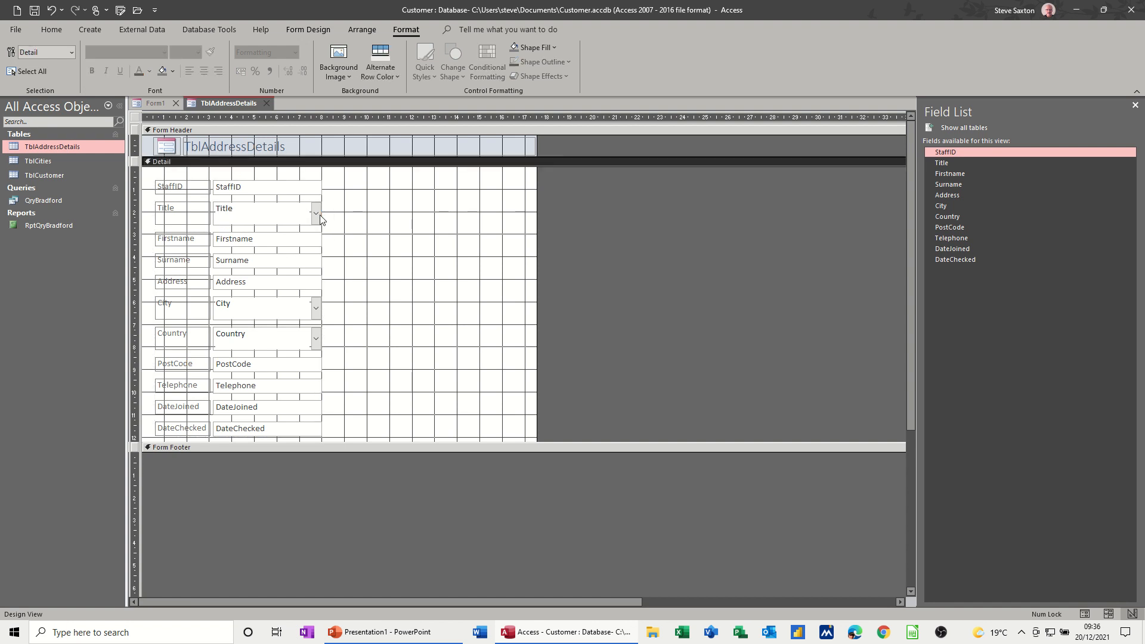
left_click(320, 217)
left_click_drag(321, 213, 261, 213)
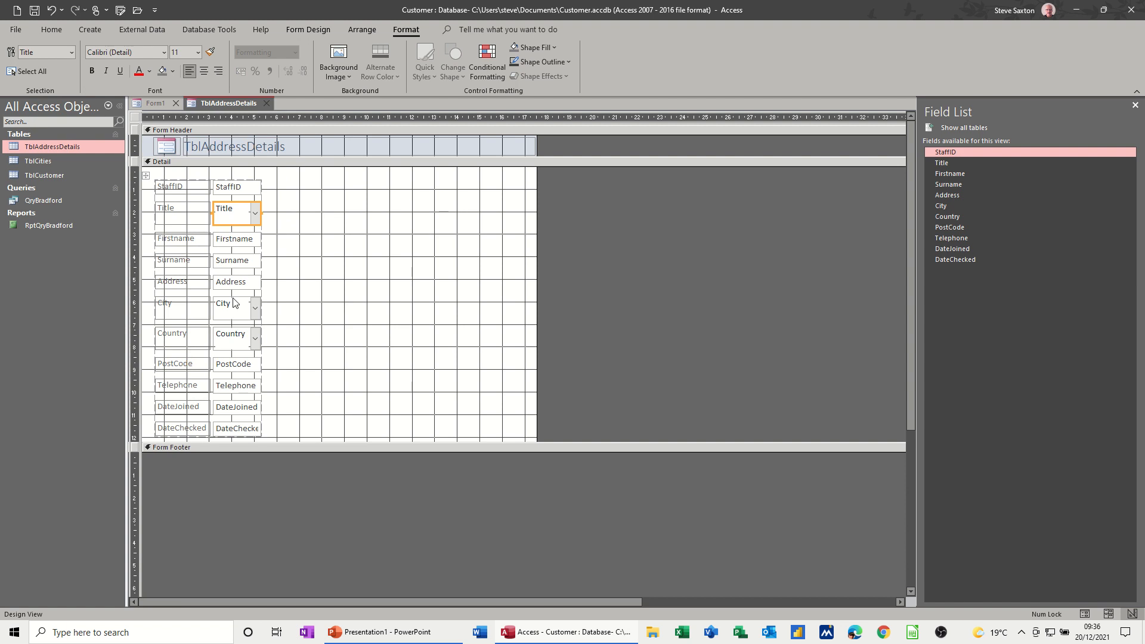
left_click(252, 285)
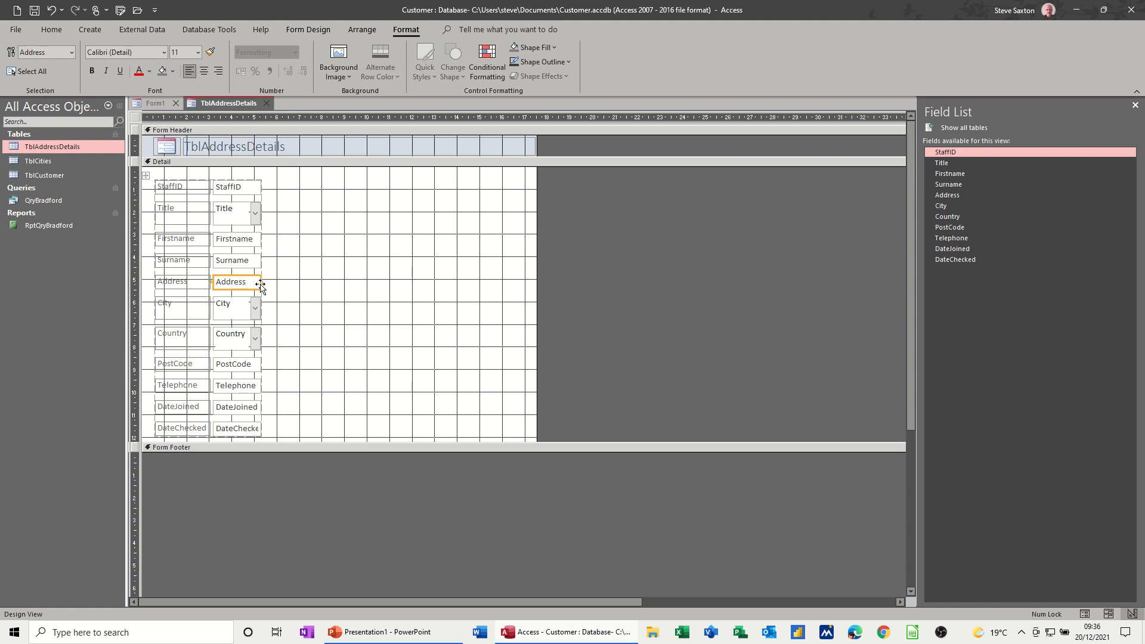
left_click_drag(261, 282, 298, 292)
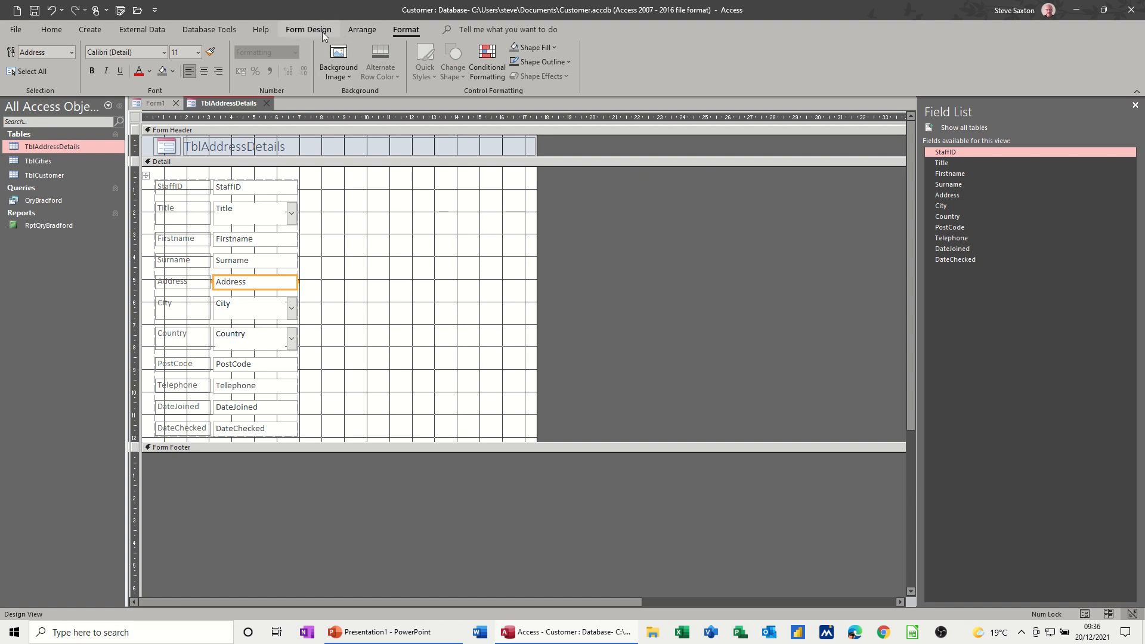
Remove the layout from all the generated form's labels and fields so they can be sized individually
left_click(354, 31)
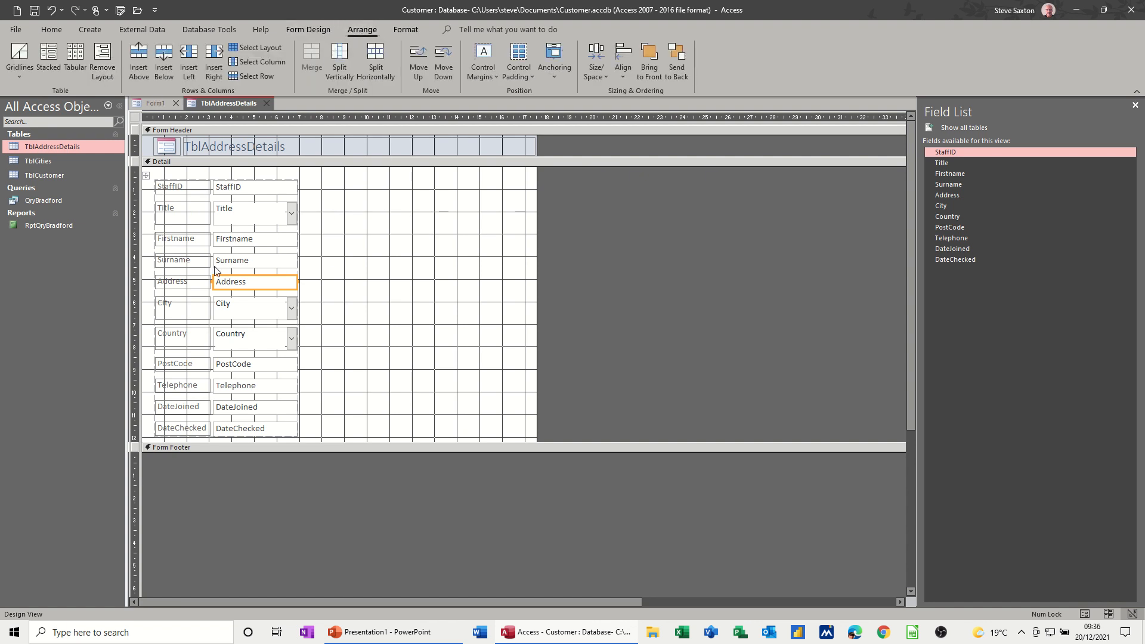
left_click(146, 175)
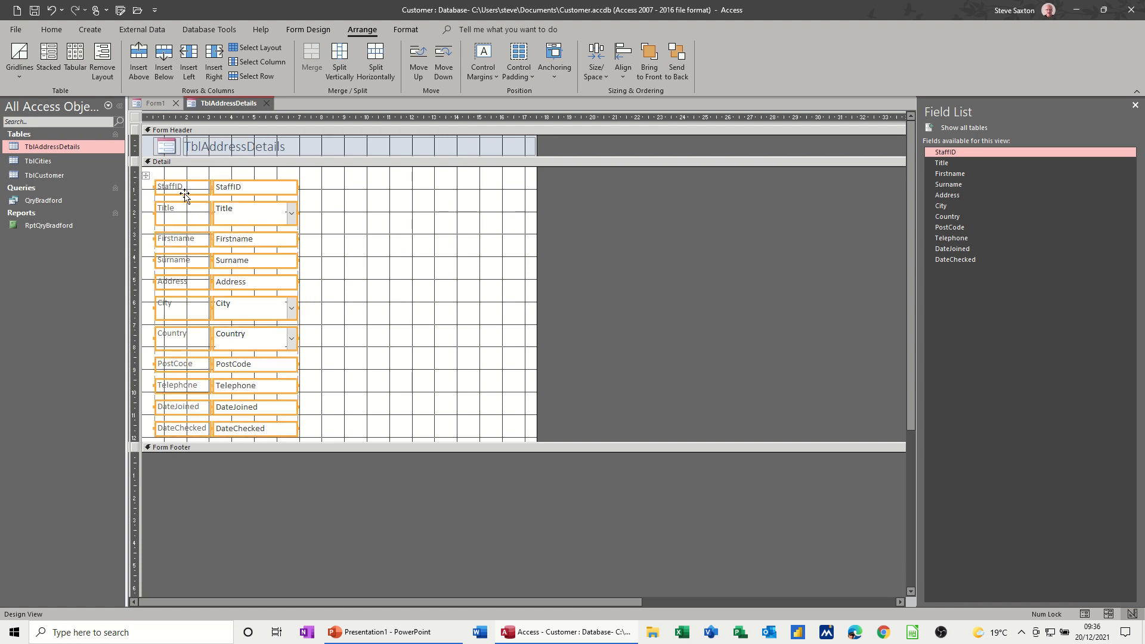
left_click(104, 59)
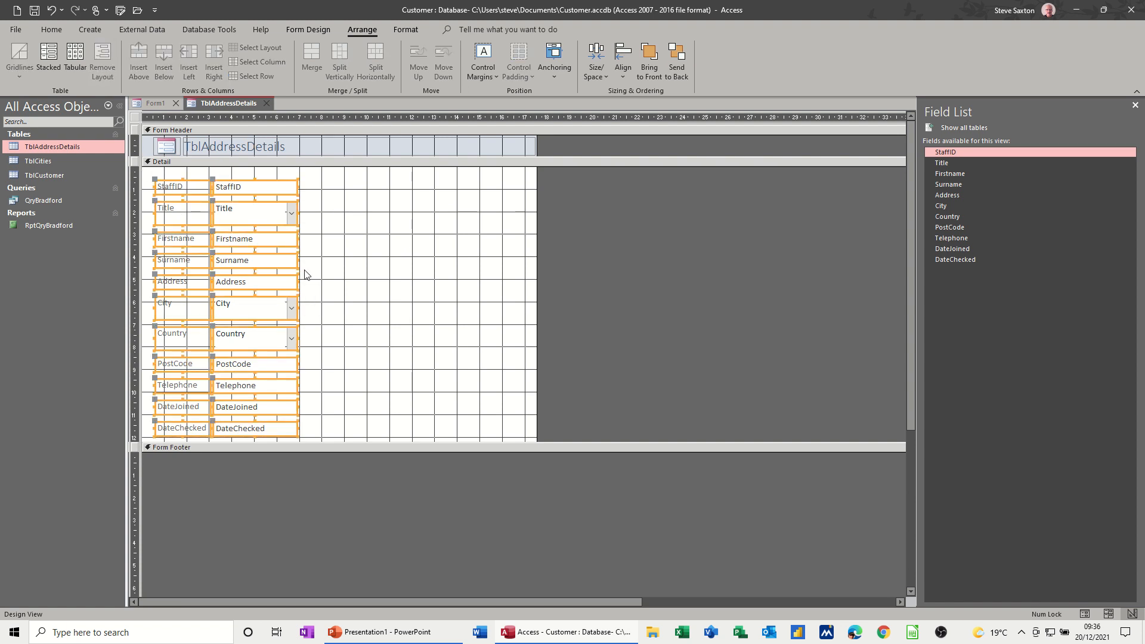
left_click(376, 243)
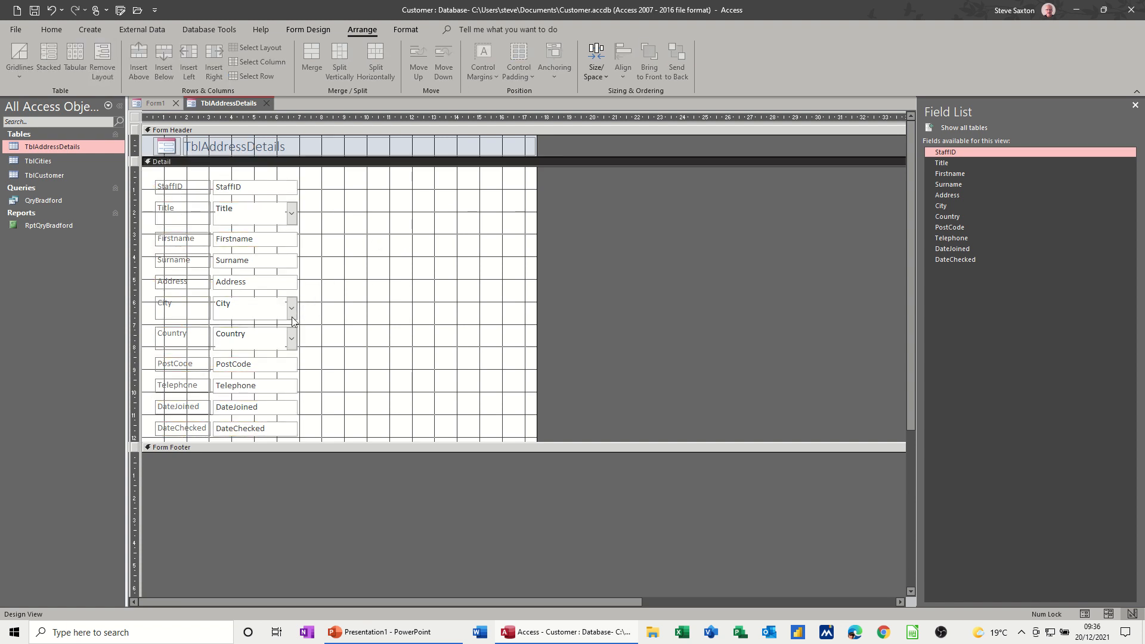
Widen only the Address box to end at about 13 cm and narrow the Title box to end at about 5 cm
left_click(287, 286)
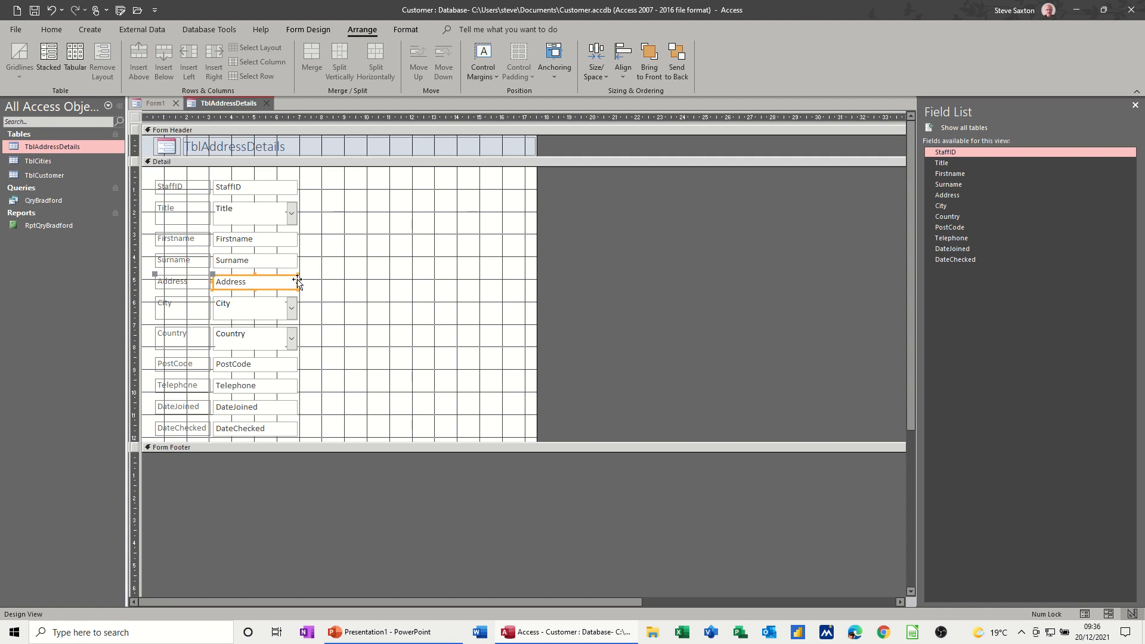
left_click_drag(298, 282, 435, 282)
left_click(277, 219)
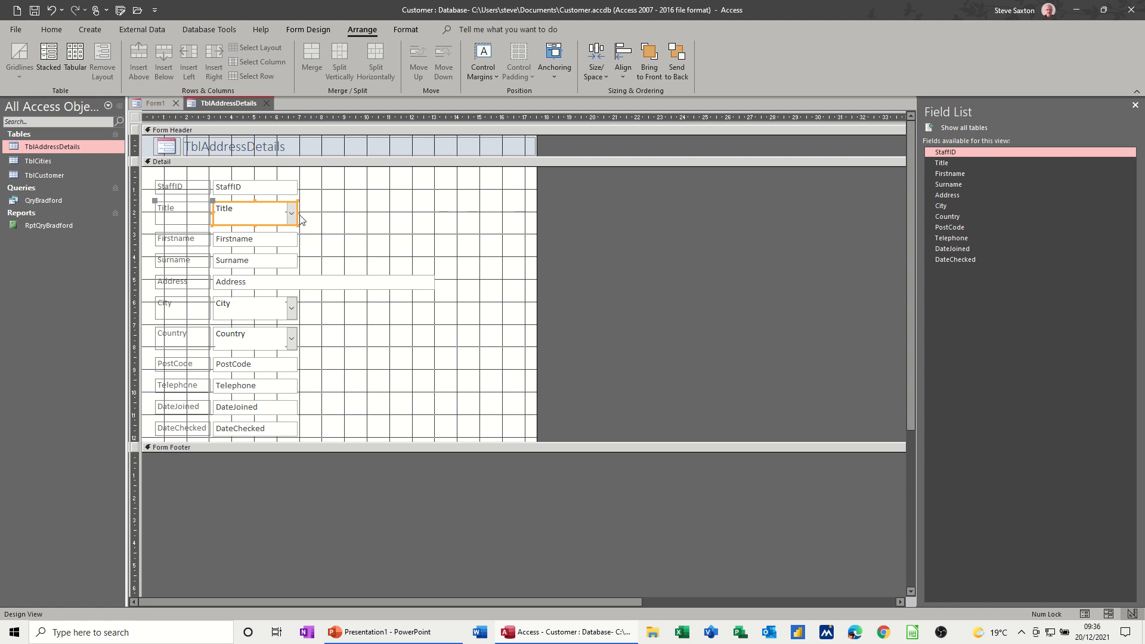
left_click_drag(302, 218, 260, 217)
Close the generated TblAddressDetails form without saving it
left_click(266, 103)
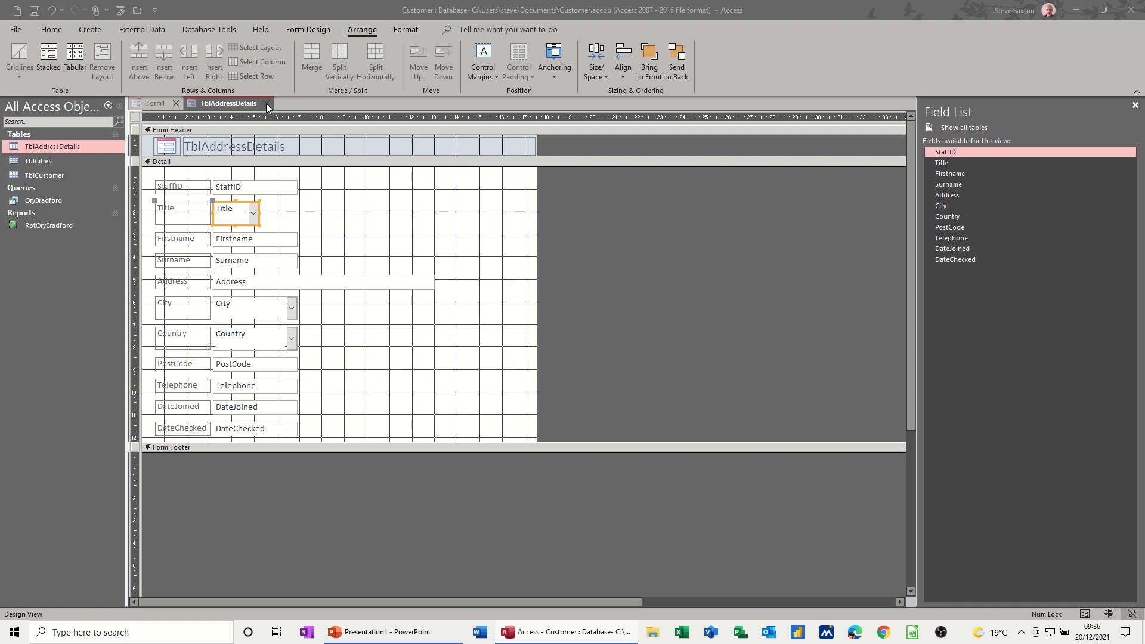
left_click(577, 349)
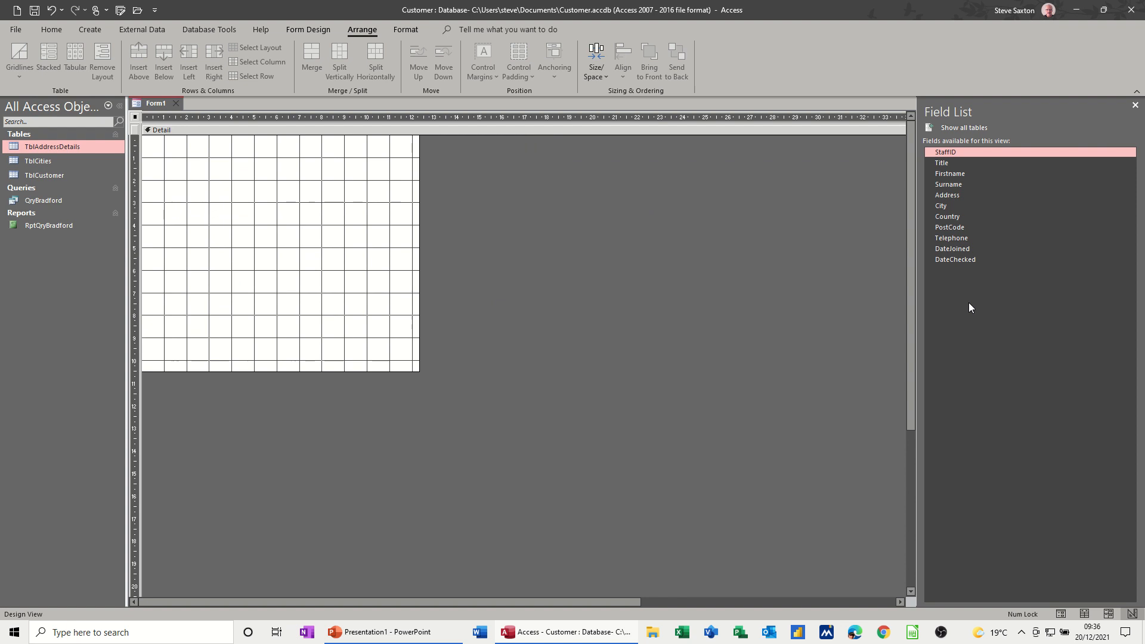
Place all available fields, from StaffID to DateChecked, in the upper part of the blank form's Detail section
left_click(950, 260, "shift")
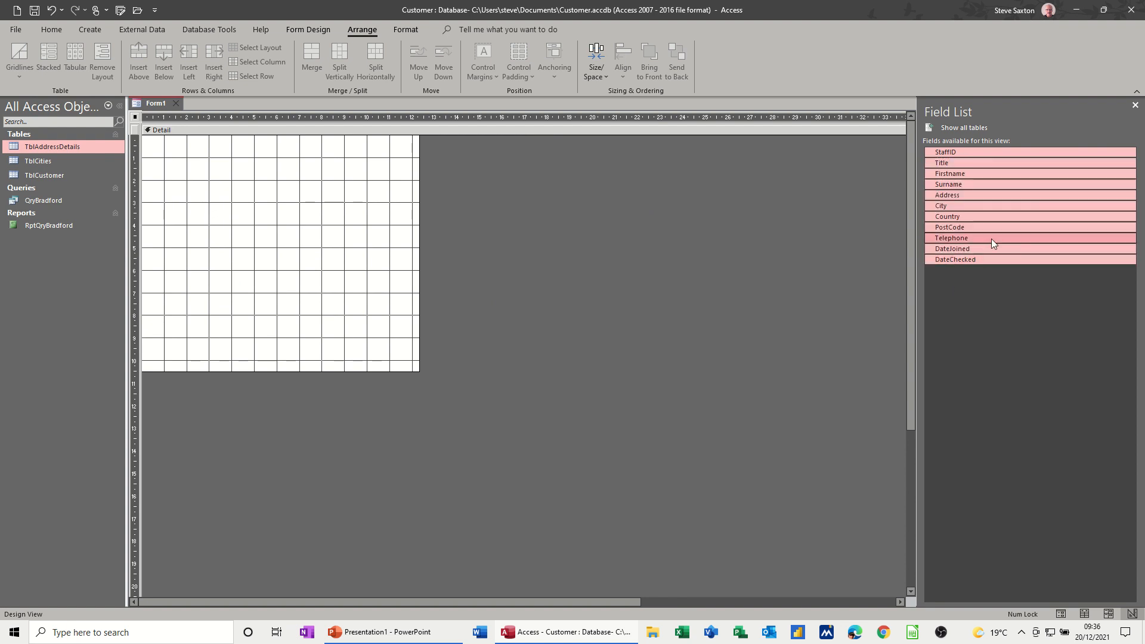
left_click_drag(967, 194, 197, 169)
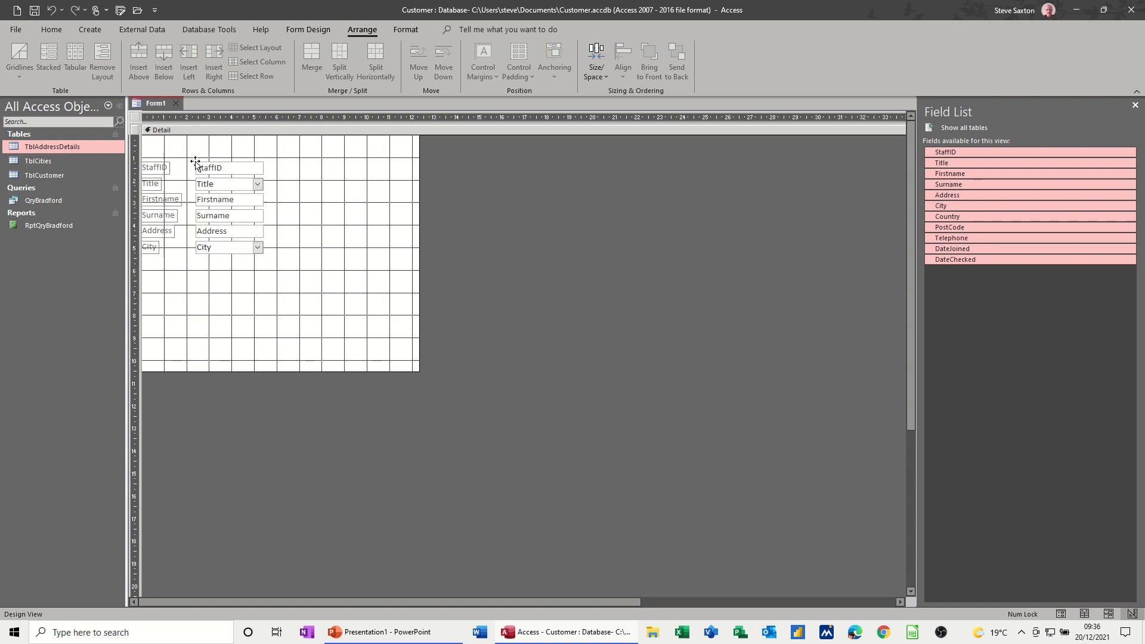
left_click(408, 267)
Narrow the Title and StaffID boxes on the form to end at about 3.7 cm
left_click(254, 188)
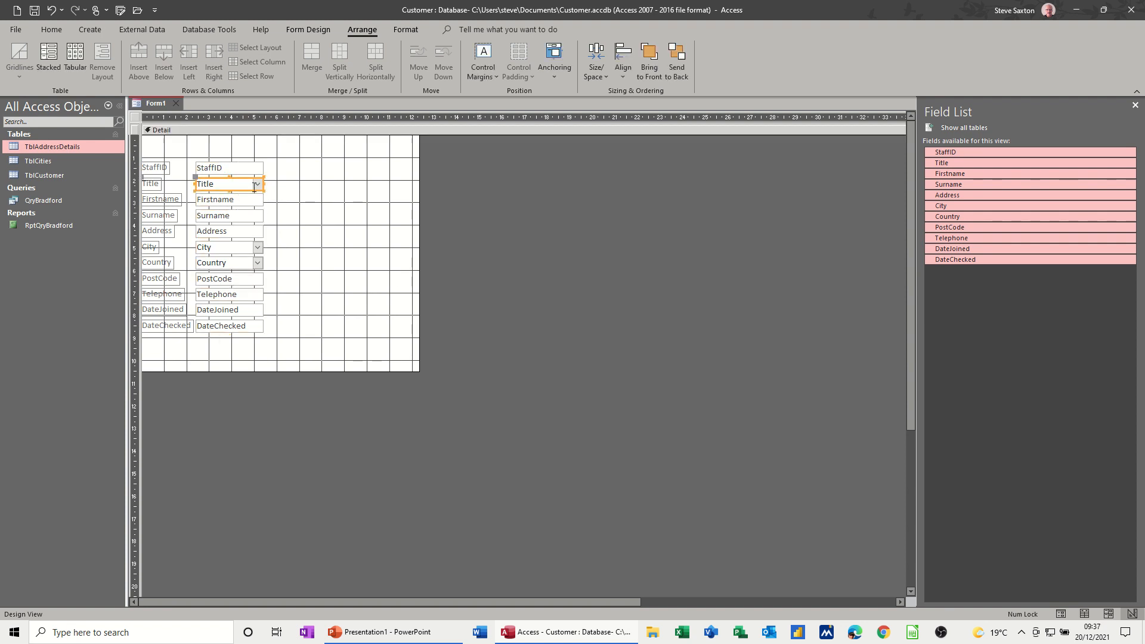
left_click_drag(266, 190, 225, 172)
left_click(241, 170)
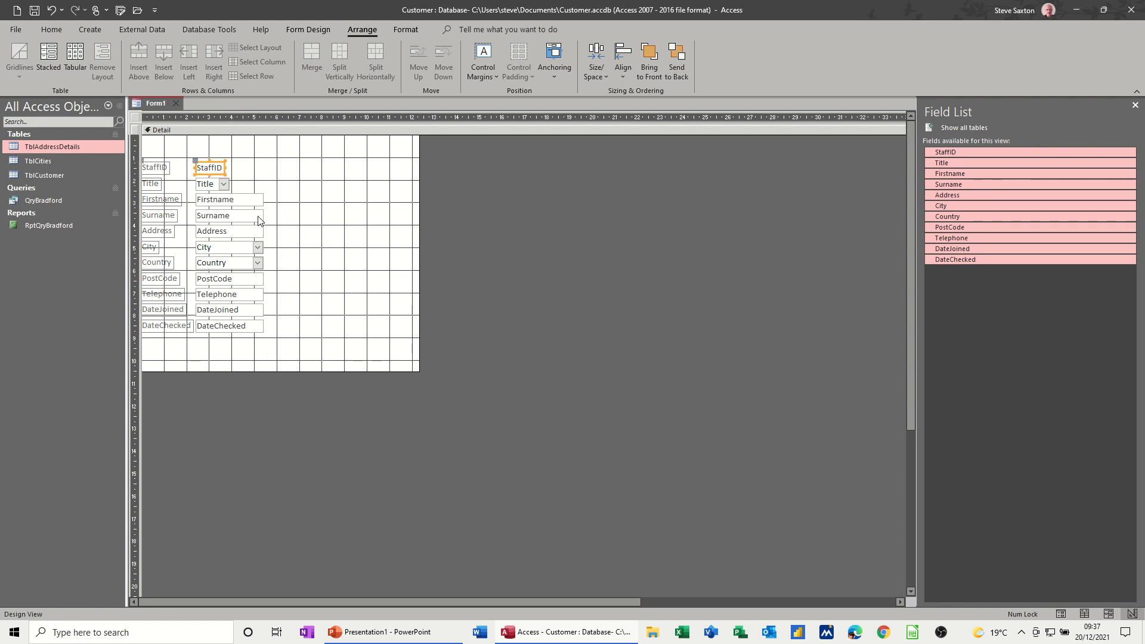
Widen the City box to end at about 7.5 cm, Country at about 6.5 cm and Address at about 8 cm
left_click(252, 246)
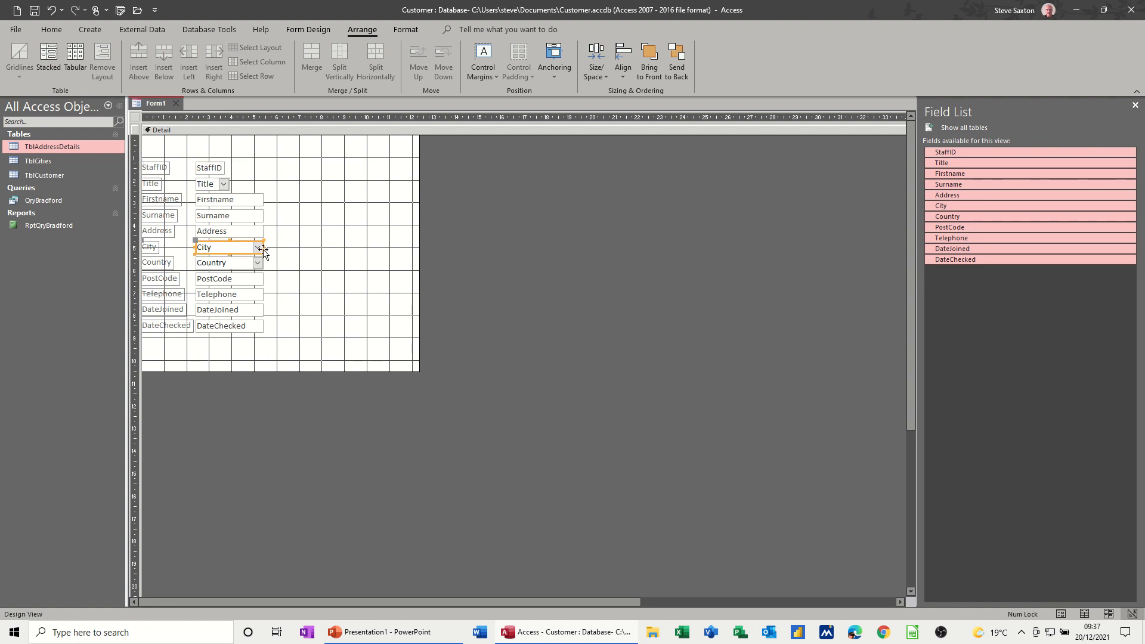
left_click_drag(264, 247, 319, 230)
left_click(253, 263)
left_click(261, 232)
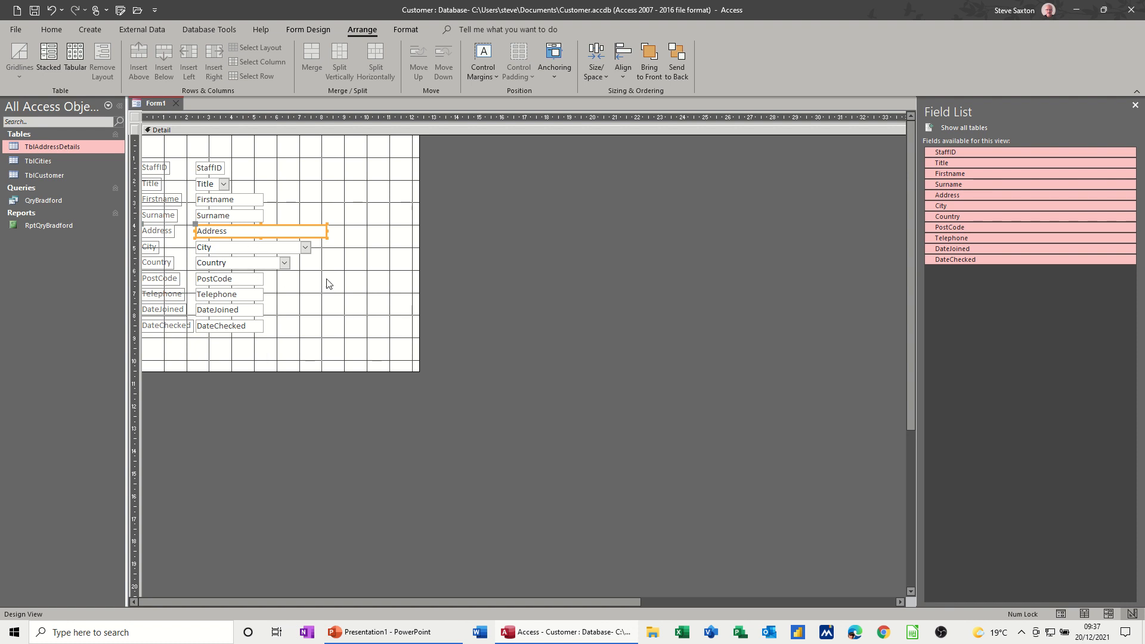
left_click(332, 315)
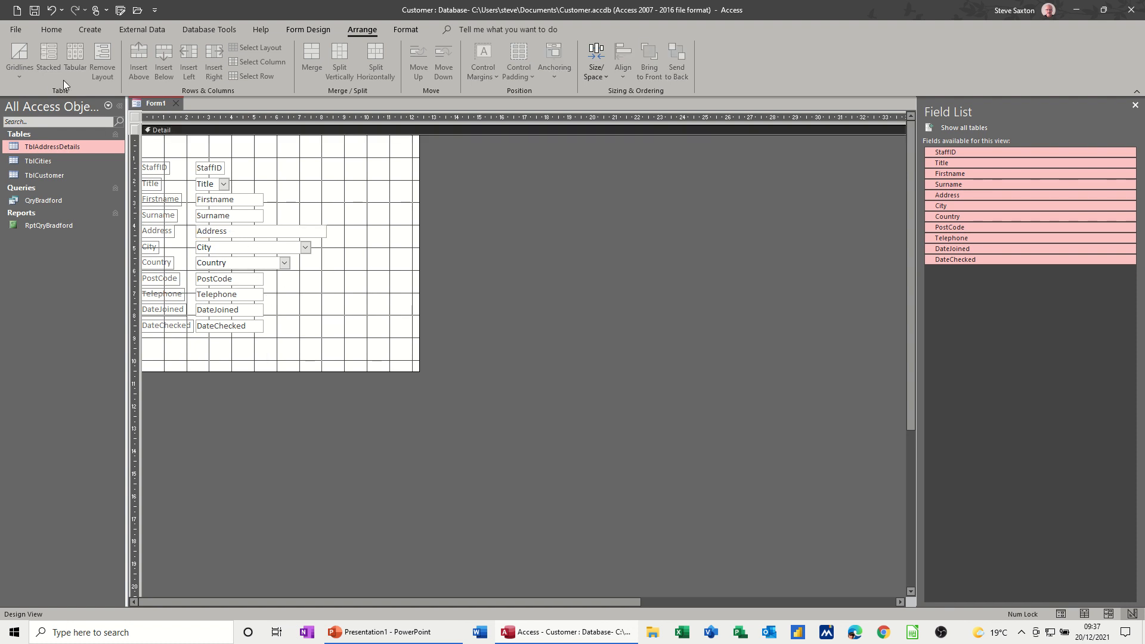
Save the form as FrmTblCustomers
left_click(34, 10)
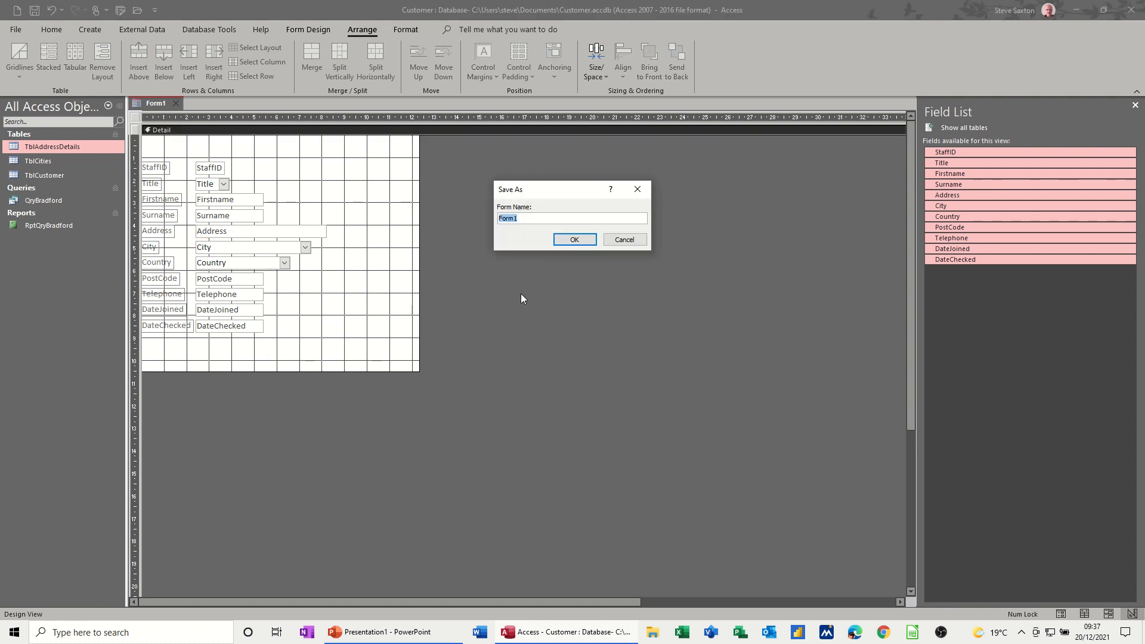
type("FrmCus")
key("BackSpace")
key("BackSpace")
type("TblCustome")
left_click(563, 242)
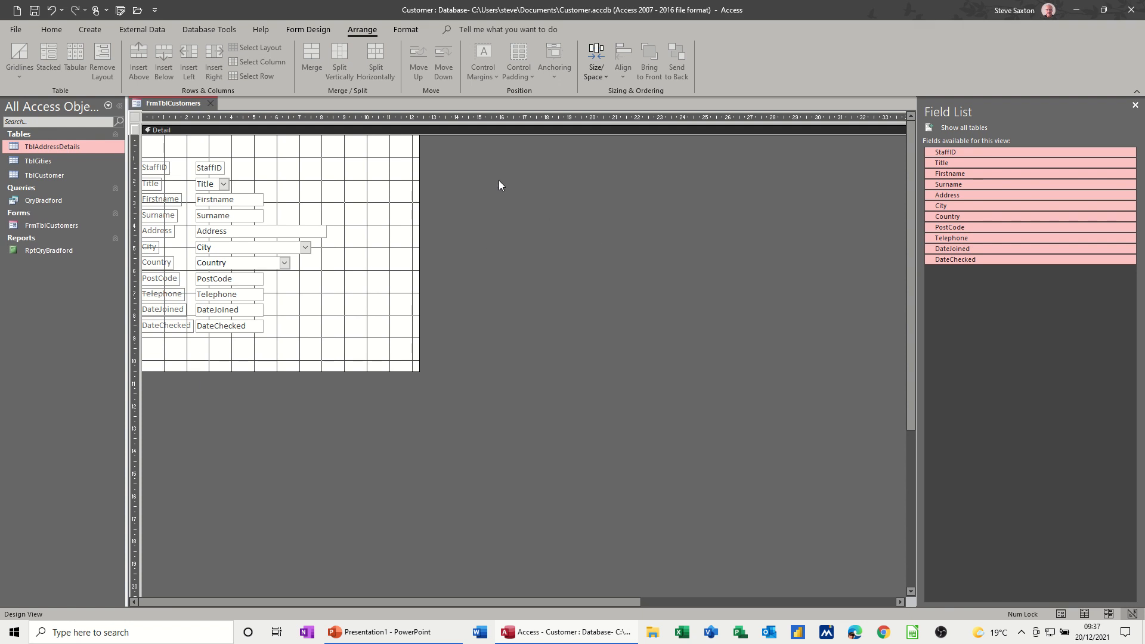
Display FrmTblCustomers in Form View and start a new record with Mr as the Title
left_click(51, 31)
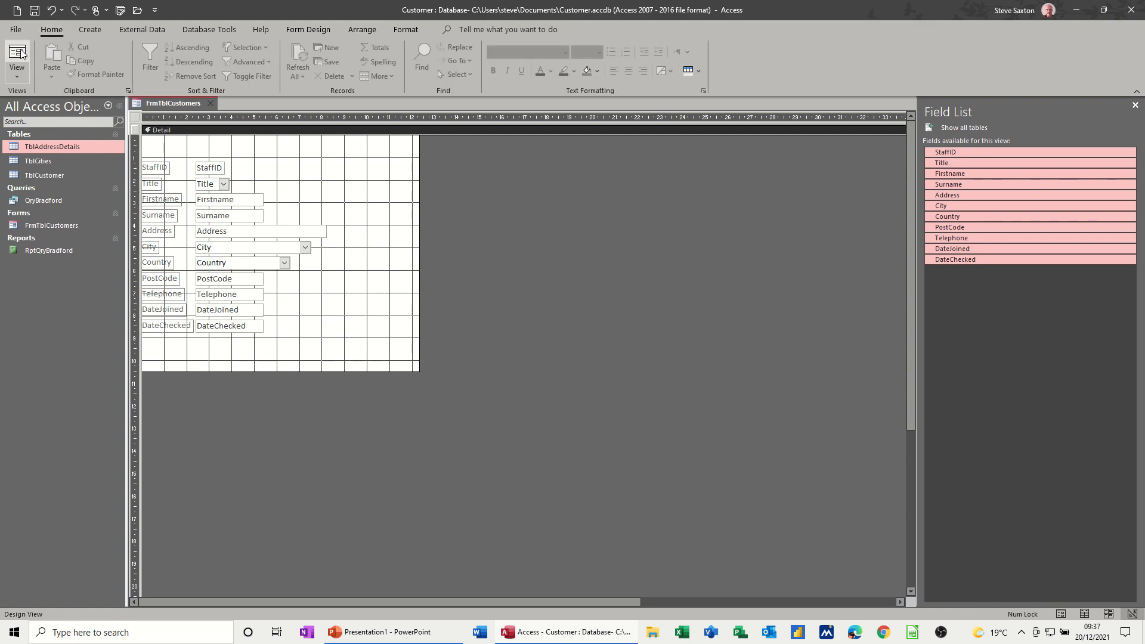
left_click(17, 53)
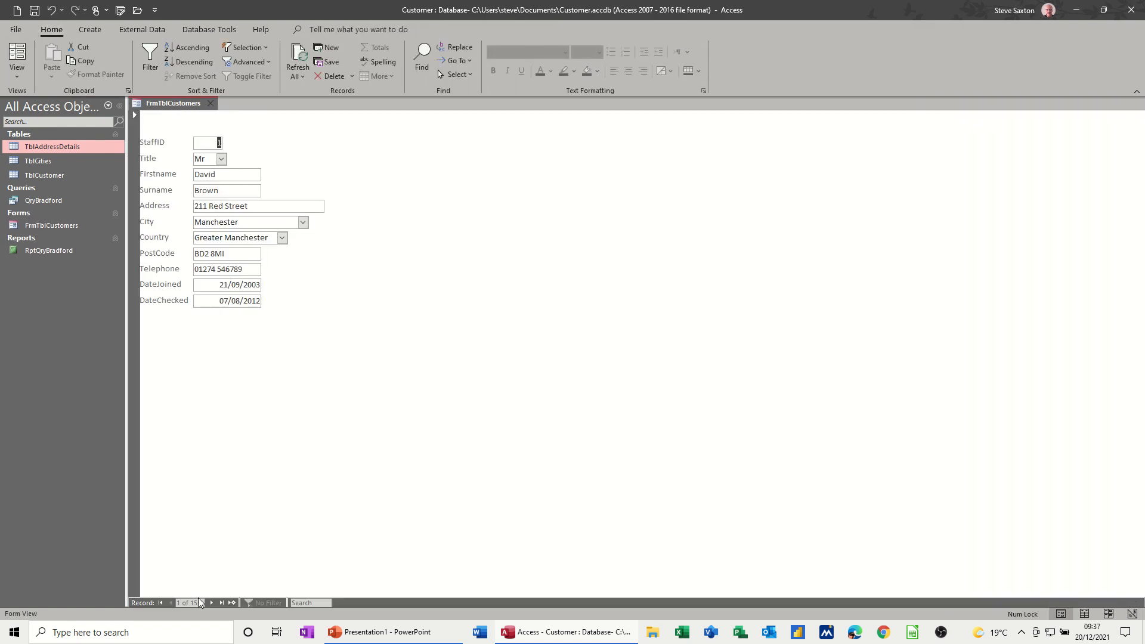
left_click(232, 602)
left_click(220, 158)
left_click(213, 173)
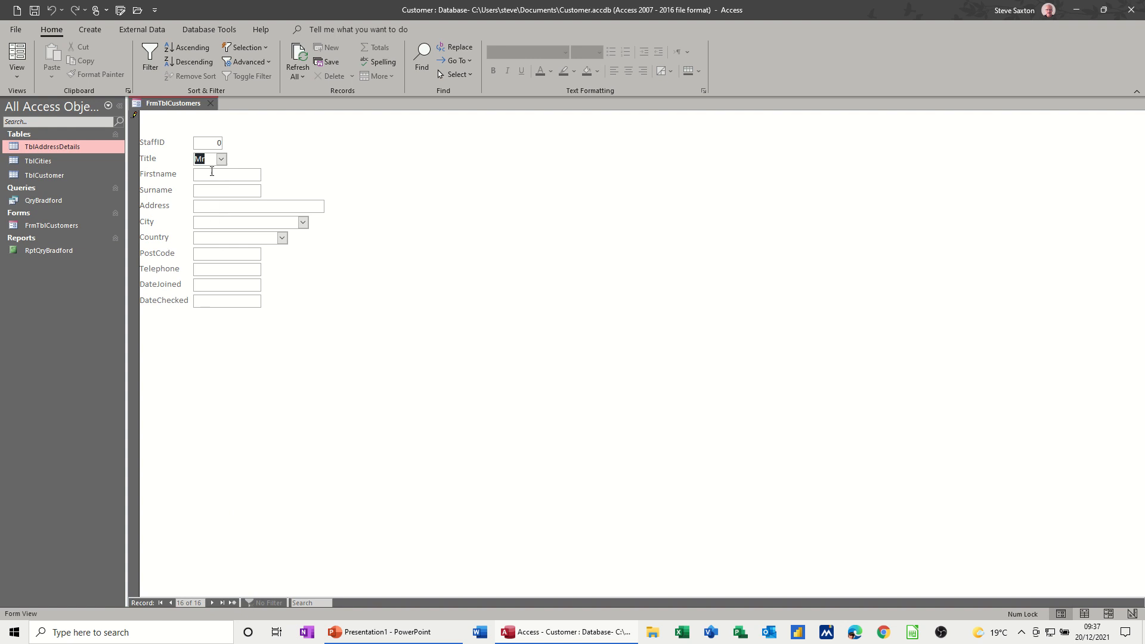
Check the last StaffID used in TblAddressDetails and enter the next number as the new record's StaffID
left_click(220, 144)
double_click(46, 148)
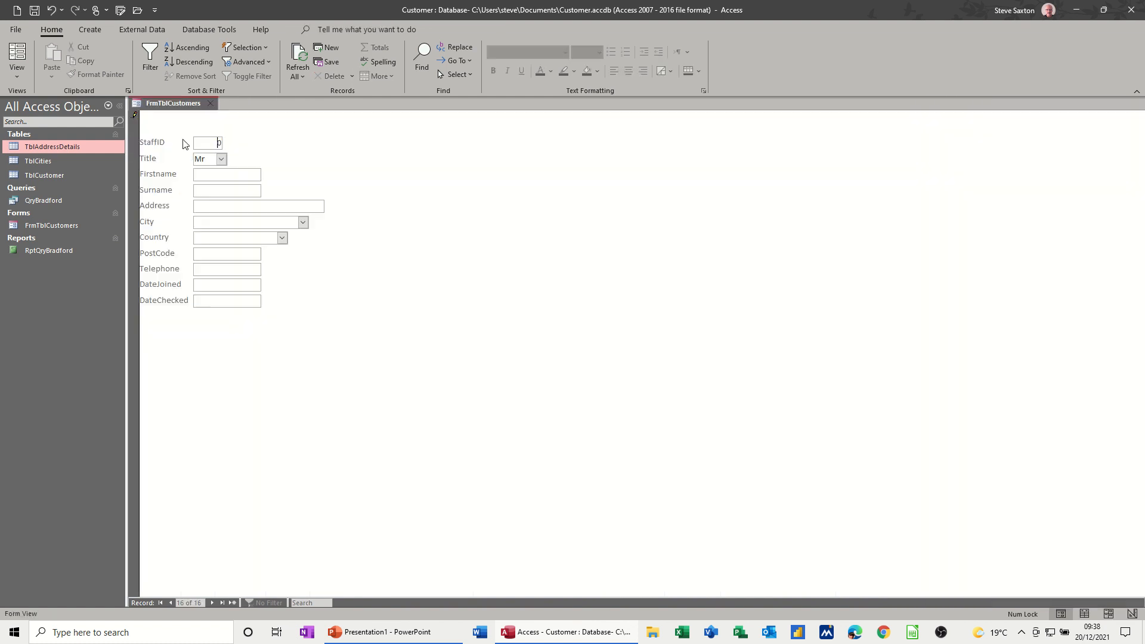
left_click(301, 103)
left_click(217, 143)
type("16")
Enter the customer's first name, surname and street address in the new record
type("John")
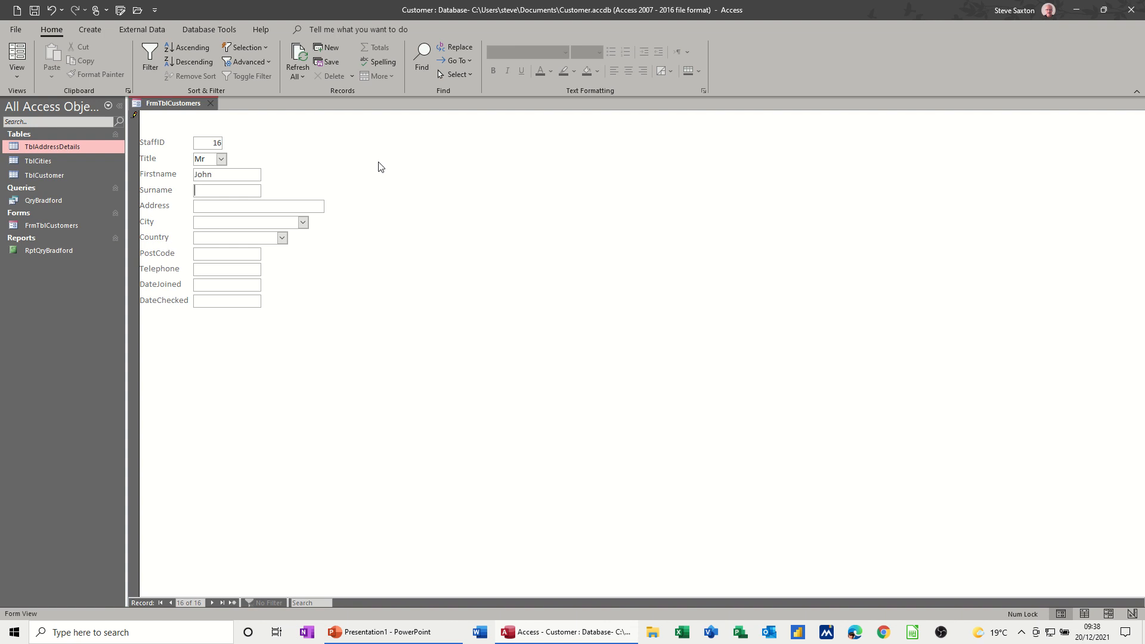
key("Tab")
type("Brown")
left_click(255, 206)
type("2 Red")
type(" Road")
Set the new record's City to Leeds and its Country to West Yorkshire
type("Leeds")
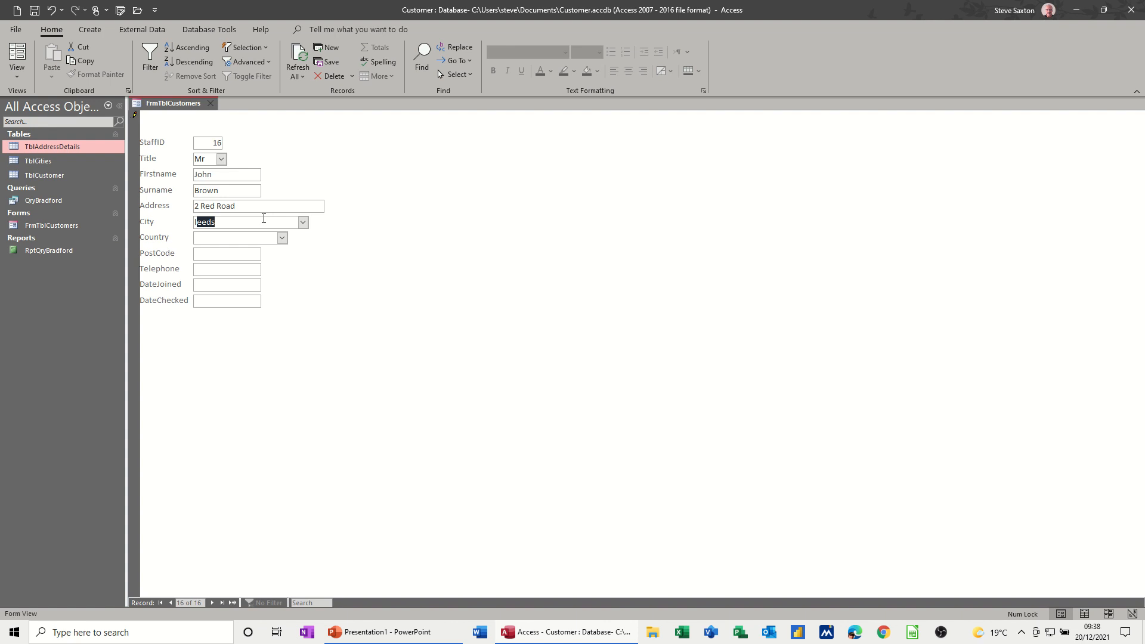
key("Tab")
type("W")
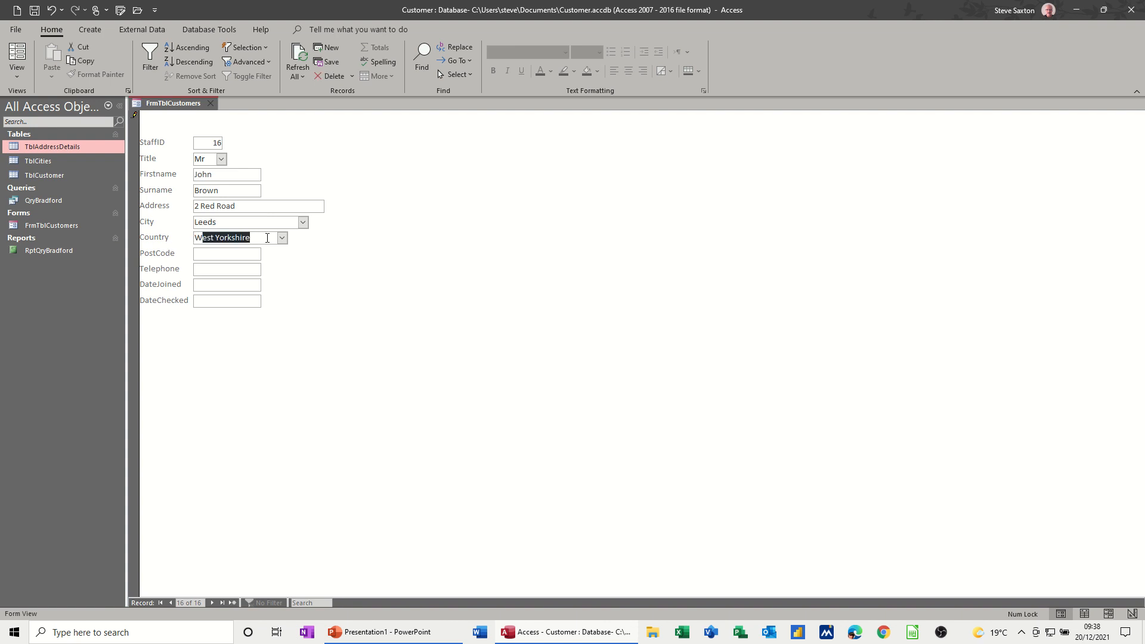
Enter the customer's postcode, set DateJoined to the current date, 20/12/2021, and close the form
left_click(234, 254)
type("L")
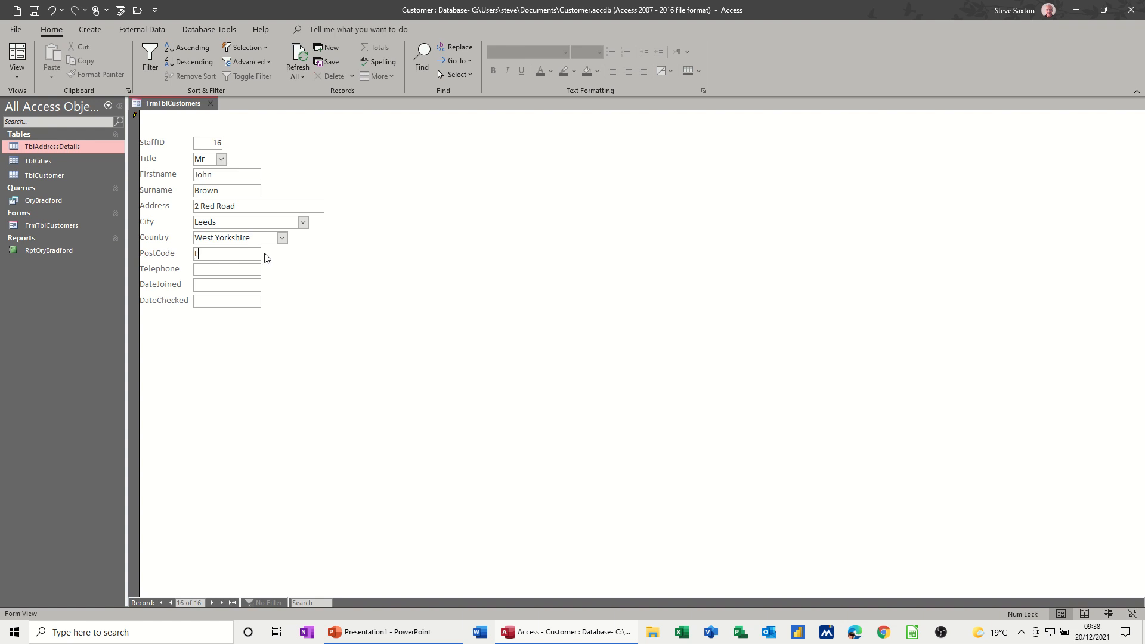
type("E1 2RT")
key("ctrl+semicolon")
left_click(209, 105)
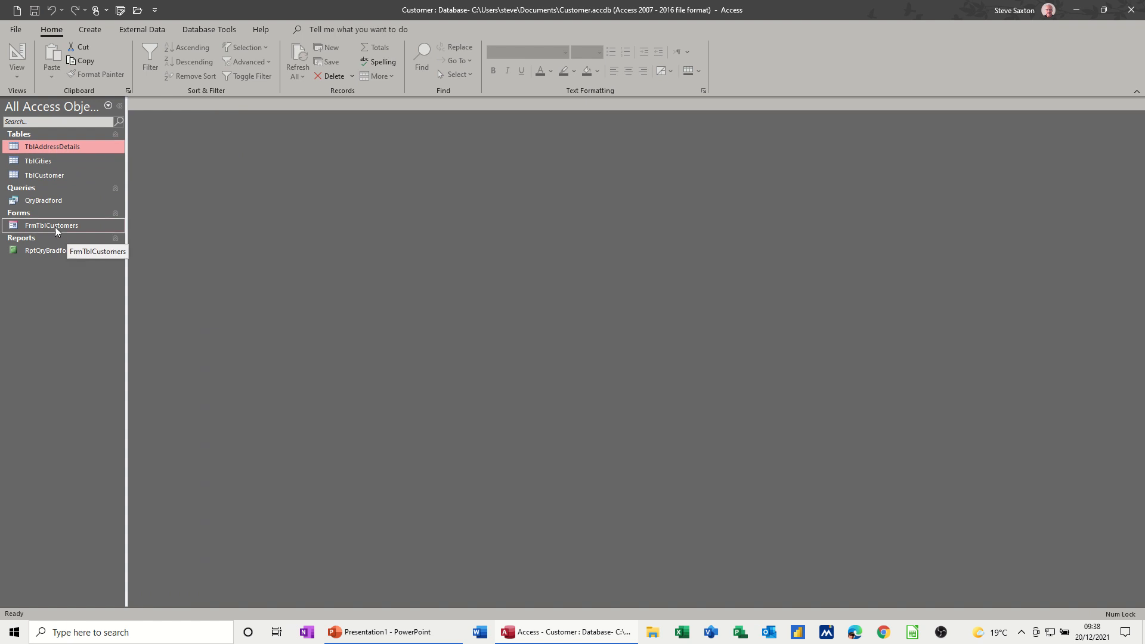
Examine the records in TblAddressDetails for the customer added through the form, and close the table
double_click(48, 150)
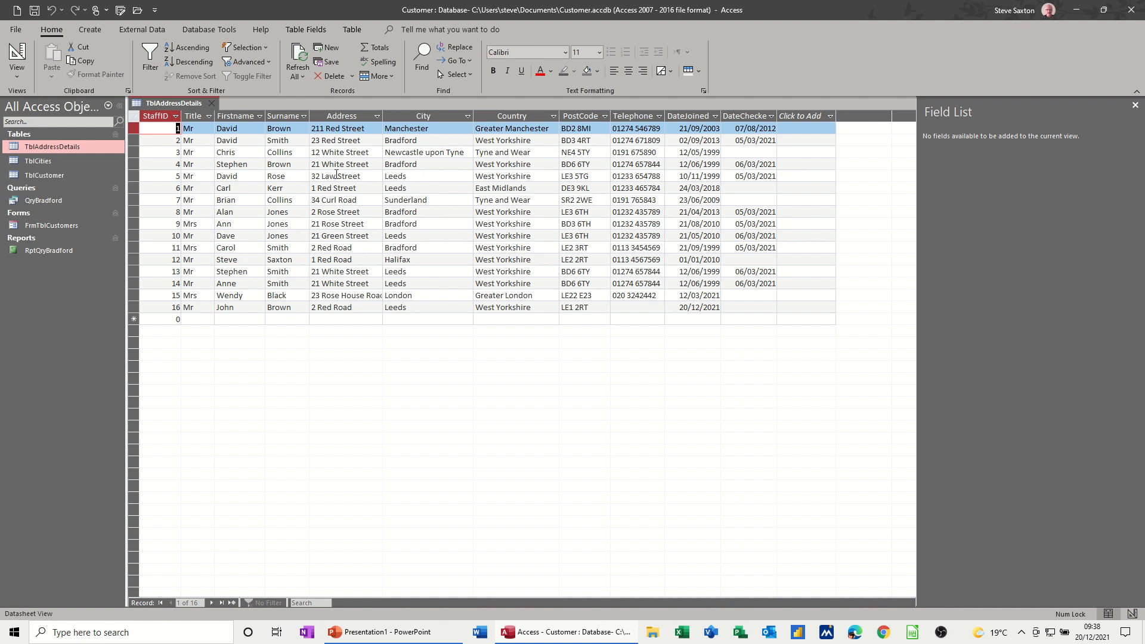
left_click(211, 104)
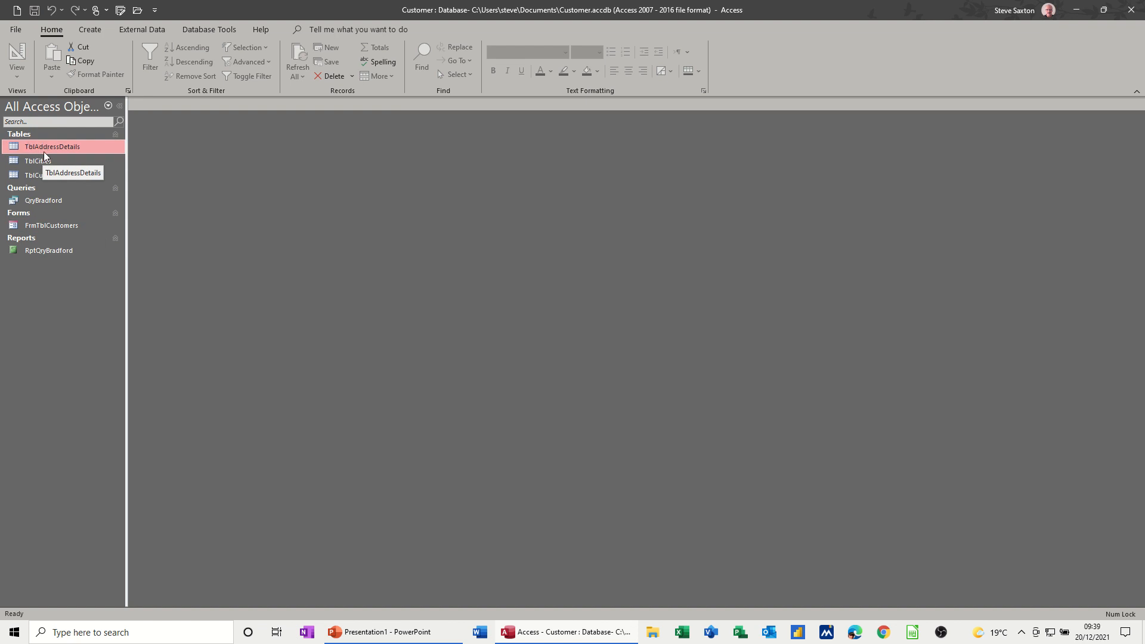
double_click(62, 146)
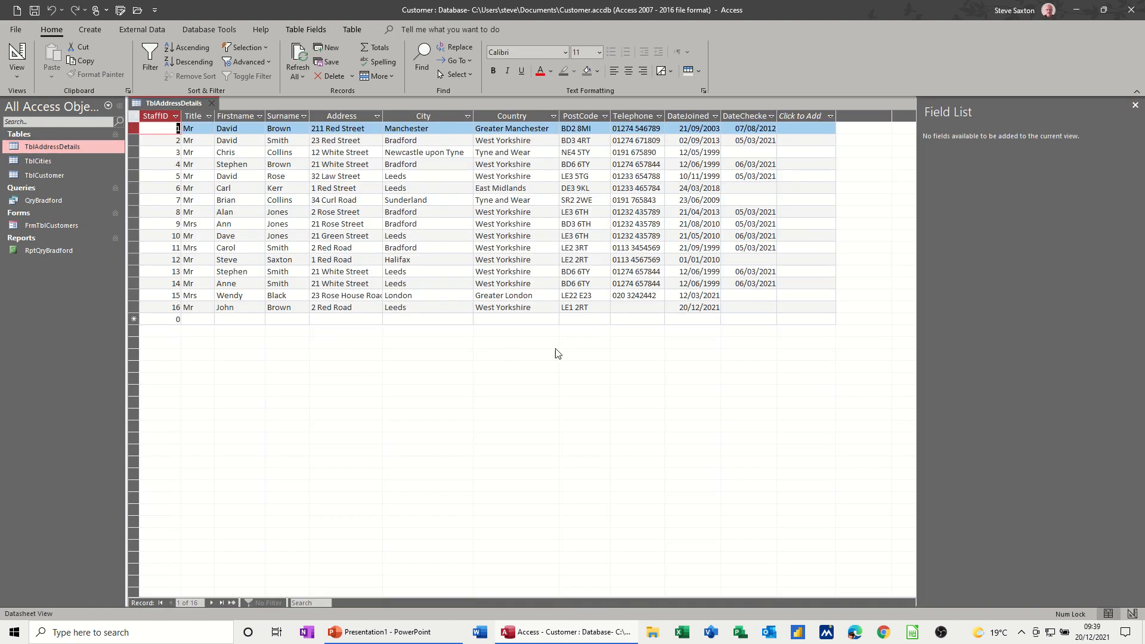
left_click(212, 103)
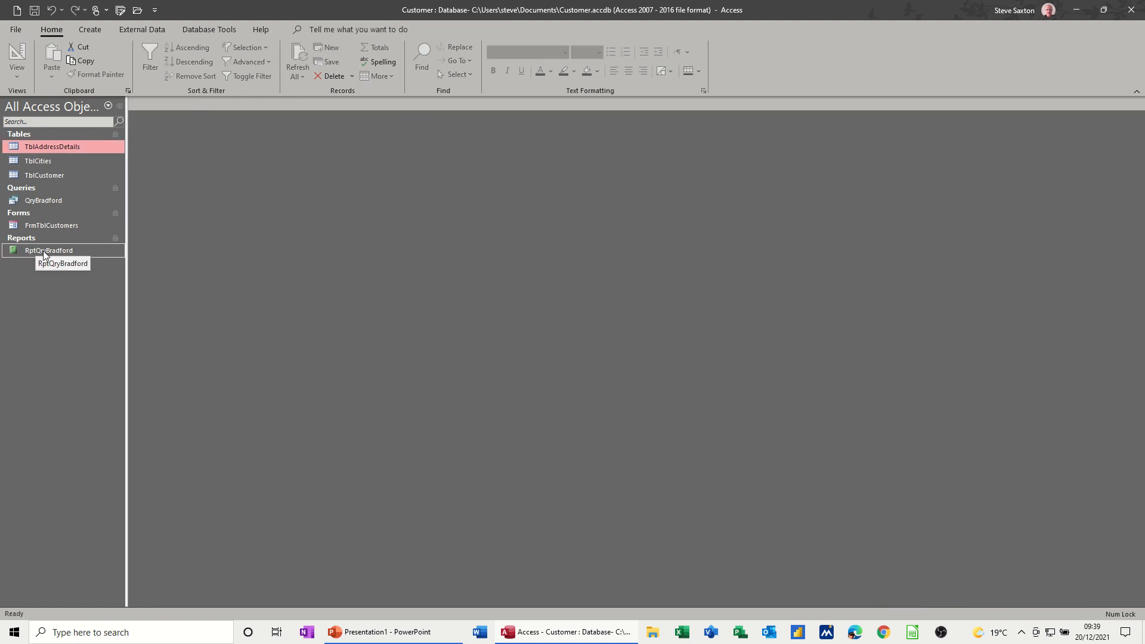